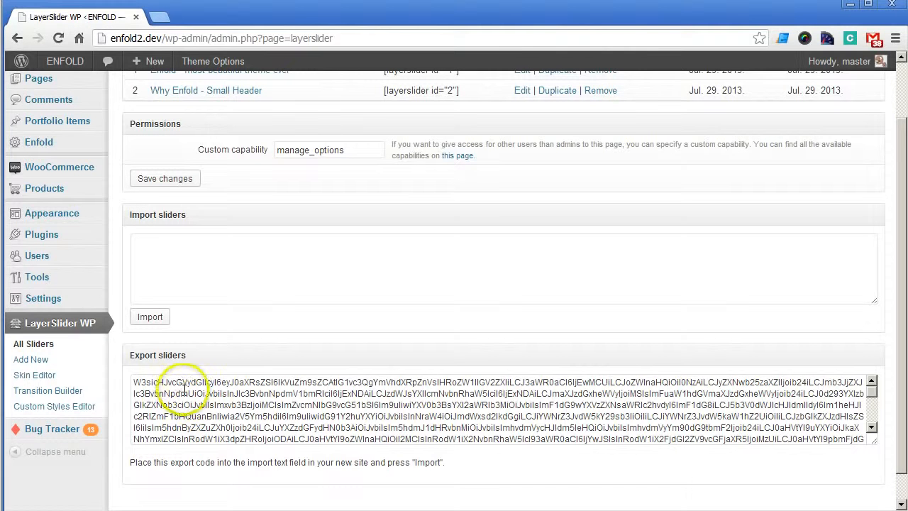
Step: Import the sample sliders into the LayerSlider list
left_click(205, 381)
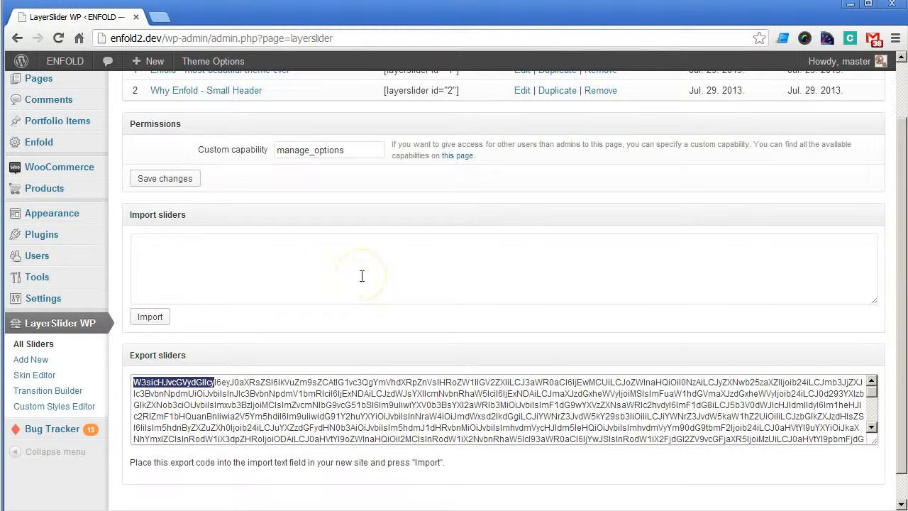
left_click(154, 274)
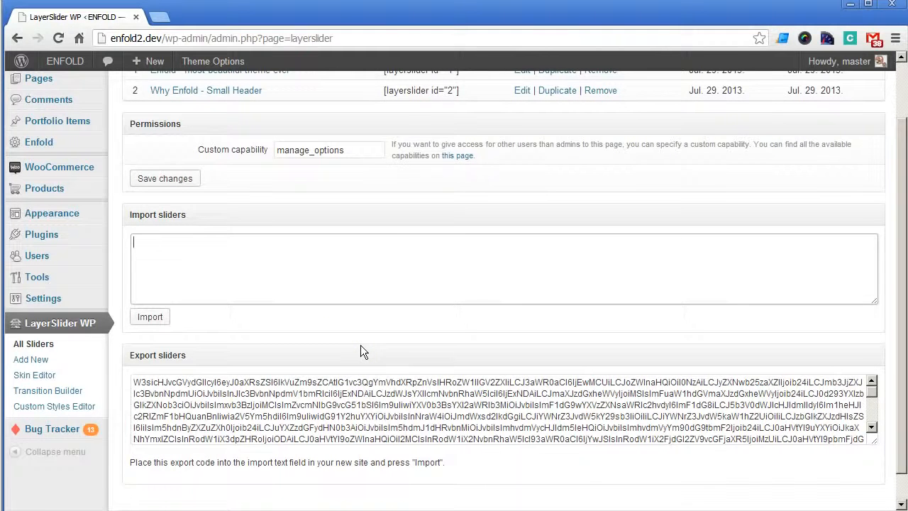
scroll(361, 345, "up", 1)
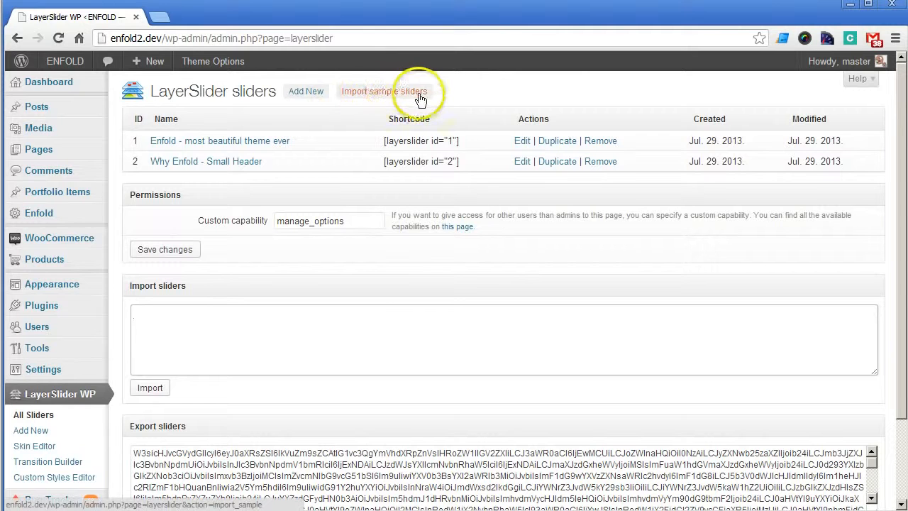
left_click(359, 104)
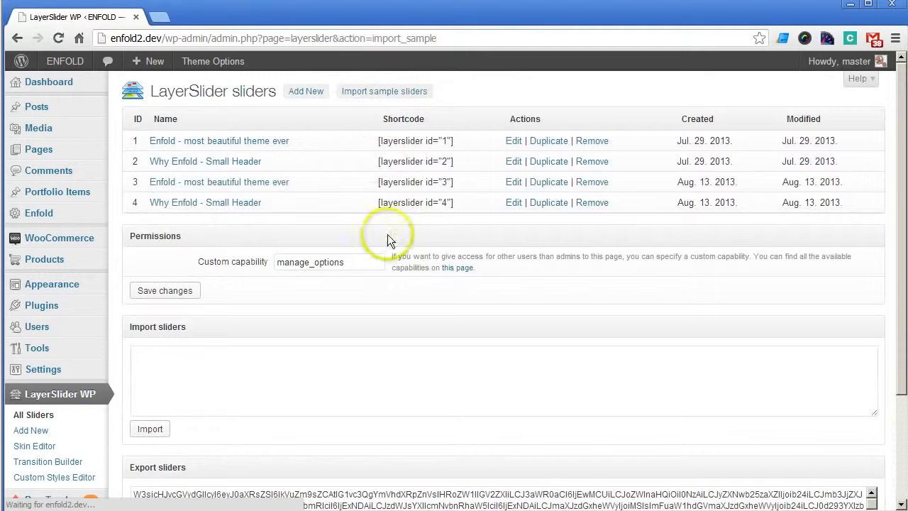
Step: Open the first "Enfold - most beautiful theme ever" slider for editing and look over its first slide
left_click(226, 144)
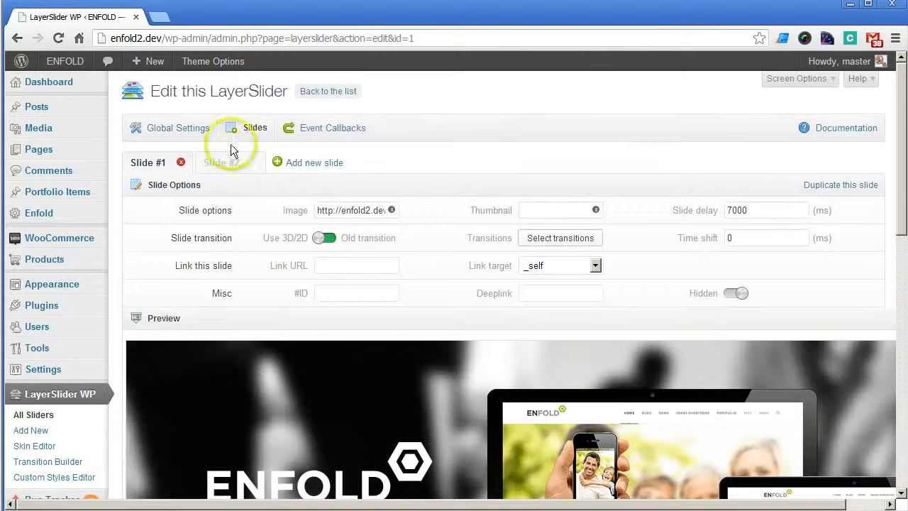
scroll(379, 255, "down", 5)
scroll(378, 253, "down", 1)
scroll(378, 253, "up", 5)
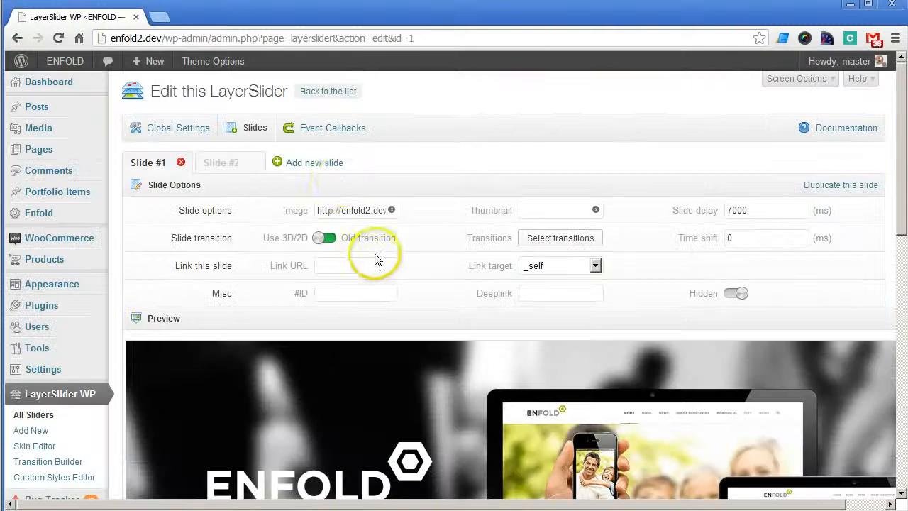
Step: Set the slider width to 1120 in the slider's global settings, keeping the full-width slider option enabled
left_click(179, 127)
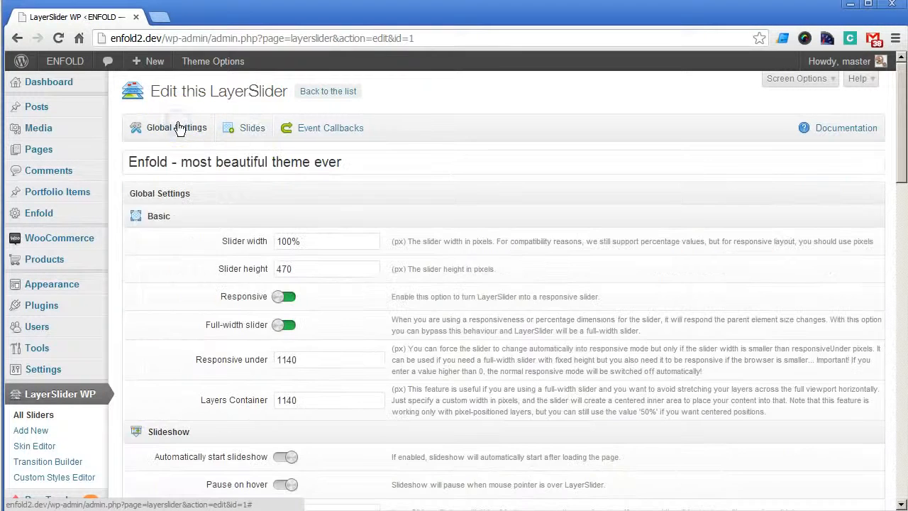
scroll(383, 231, "down", 2)
scroll(337, 205, "up", 1)
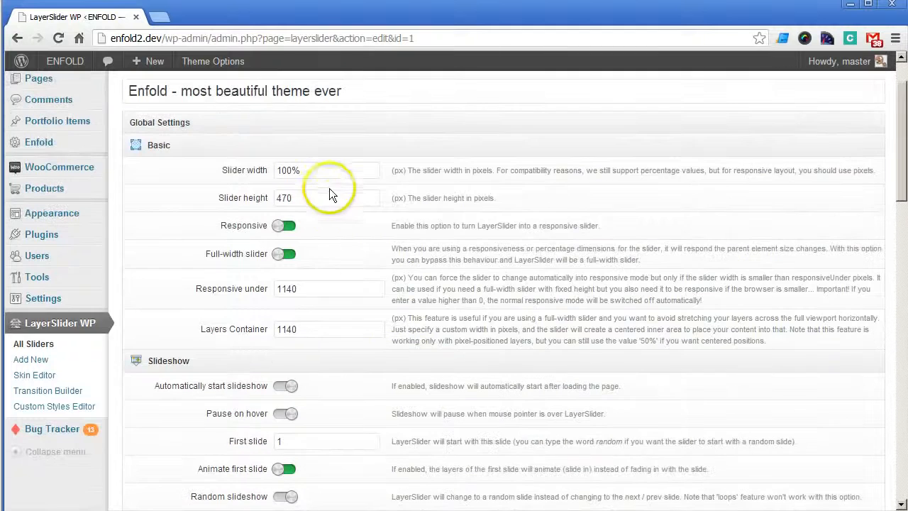
left_click(244, 171)
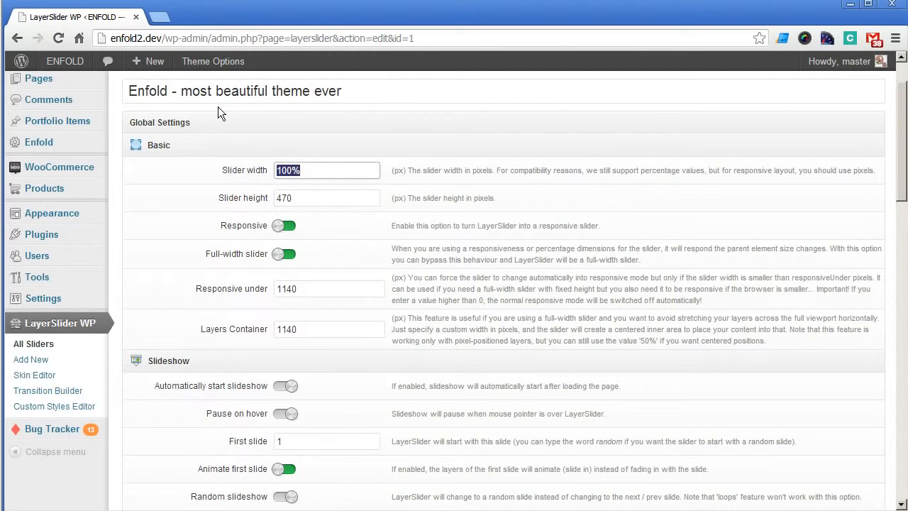
type("1120")
left_click(315, 226)
left_click(305, 199)
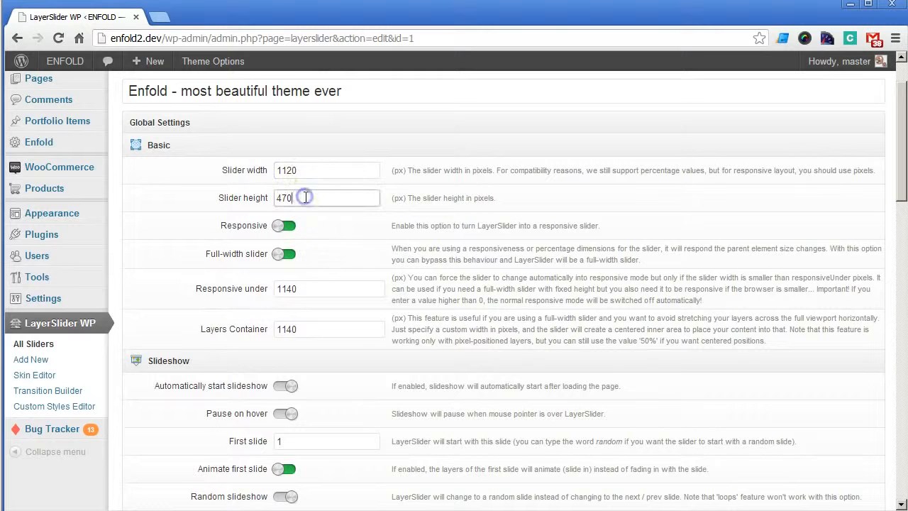
left_click(316, 167)
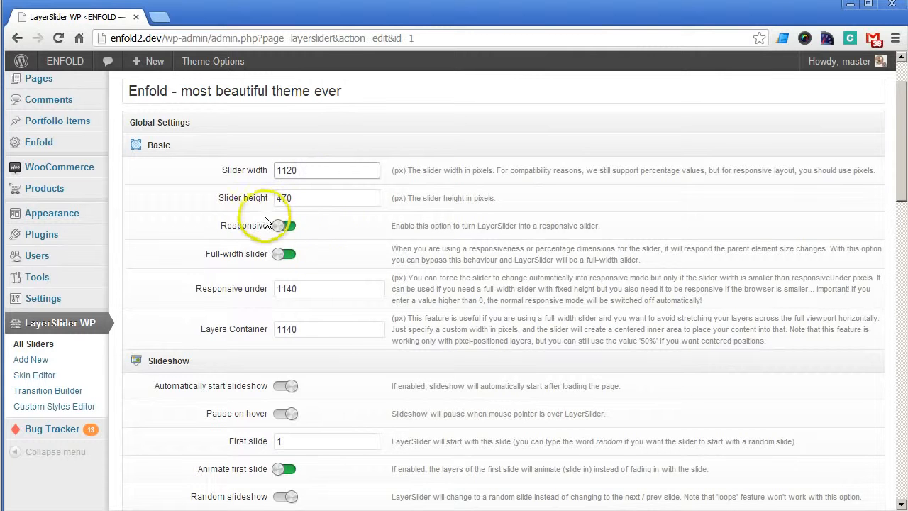
left_click(277, 256)
left_click(290, 257)
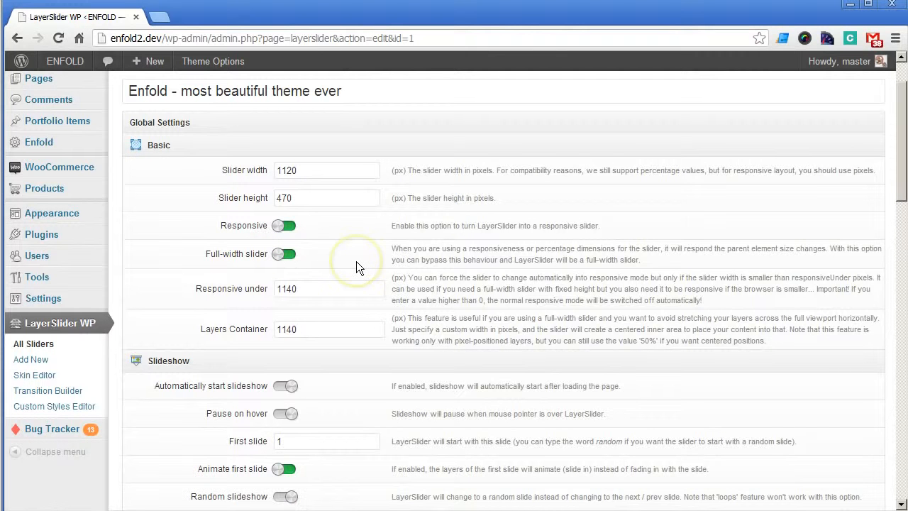
Step: Enable the automatic slideshow start and the pause on hover option in the slideshow settings
scroll(356, 266, "down", 1)
scroll(292, 244, "down", 2)
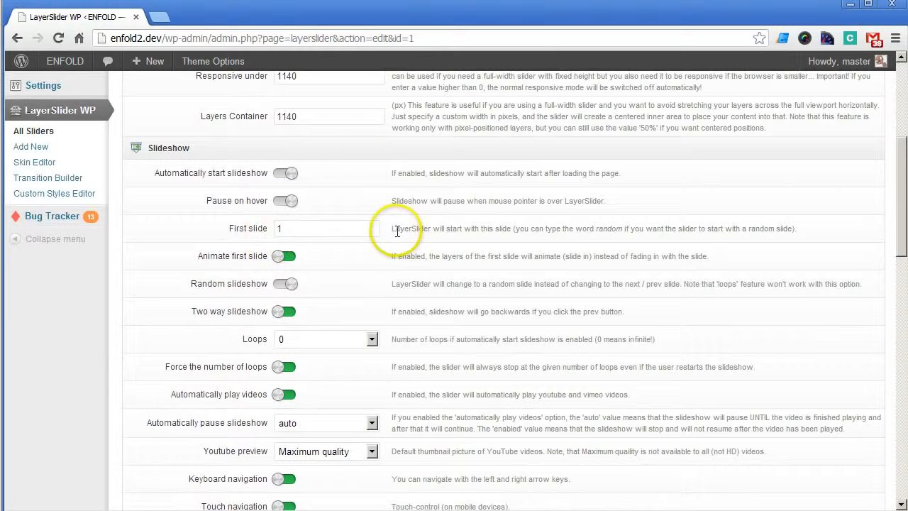
left_click(294, 174)
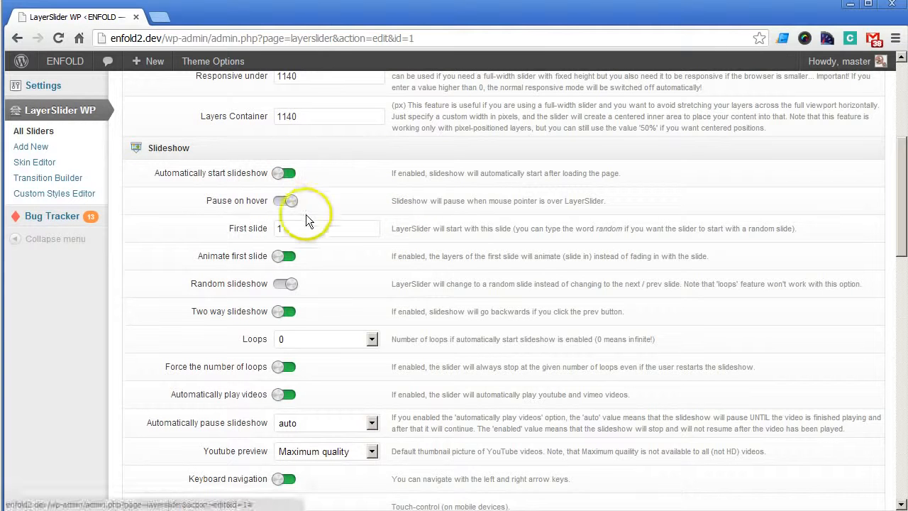
left_click(287, 201)
Step: Review the slider's remaining slideshow, appearance, navigation, misc, troubleshooting and logo settings
scroll(310, 234, "down", 2)
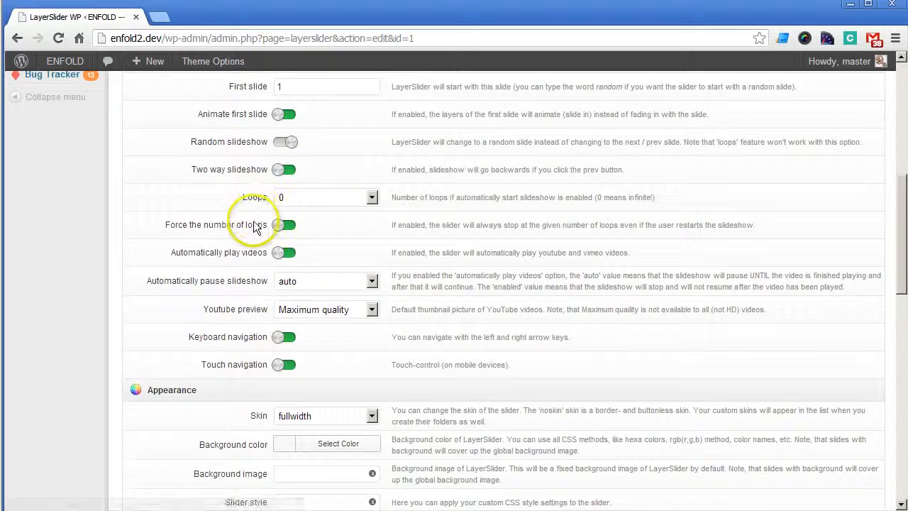
scroll(253, 221, "down", 5)
scroll(255, 219, "up", 1)
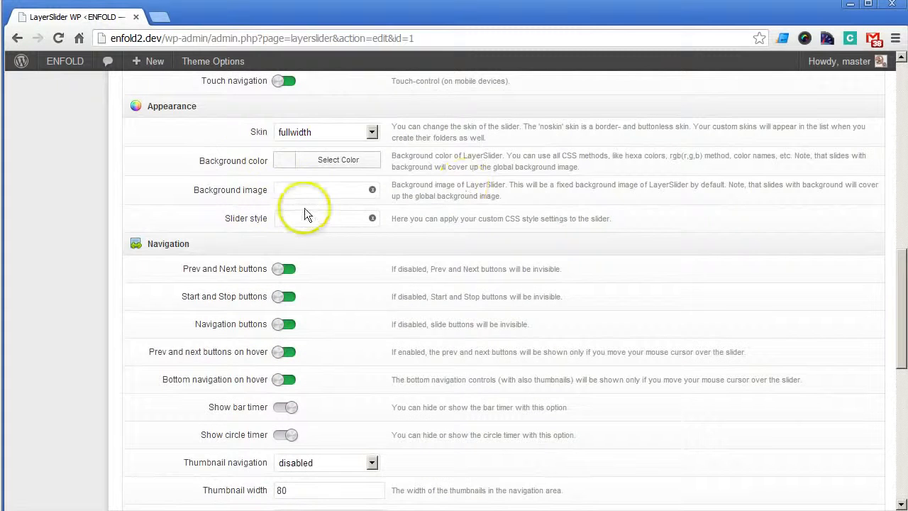
scroll(304, 208, "down", 1)
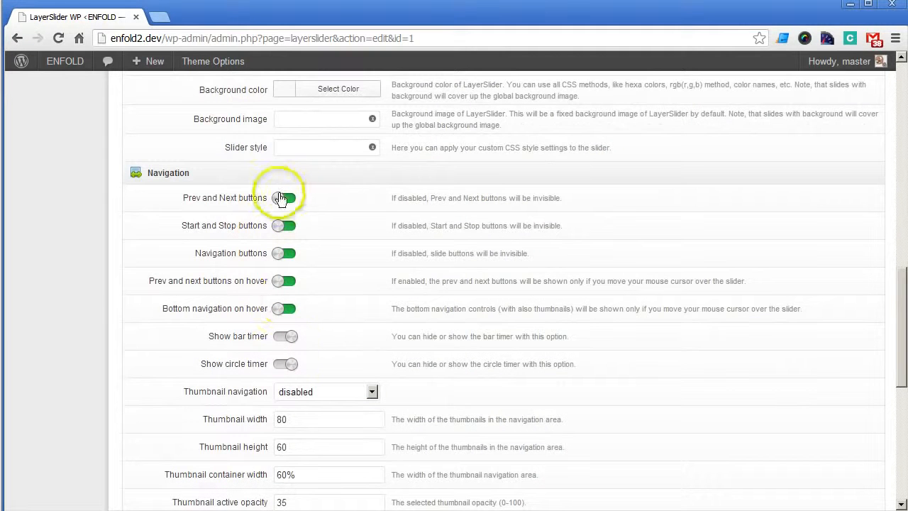
scroll(291, 199, "down", 2)
scroll(280, 305, "down", 3)
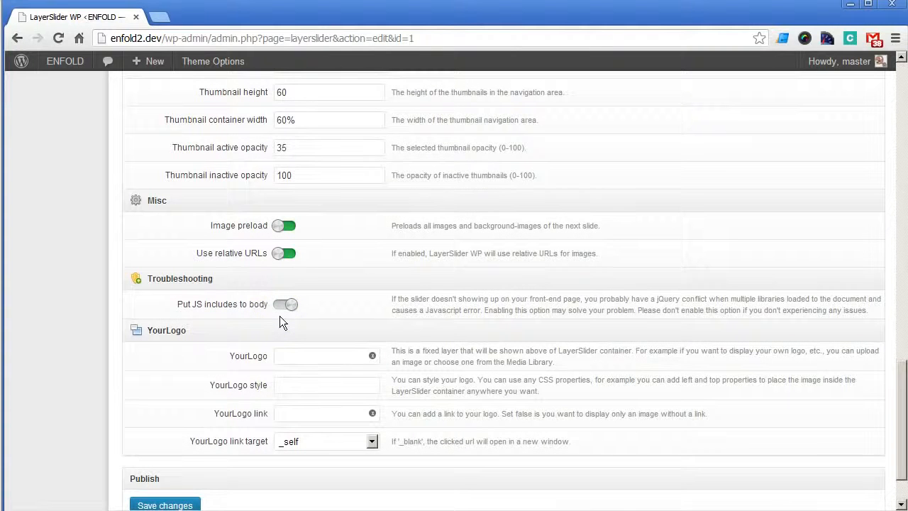
scroll(279, 315, "up", 2)
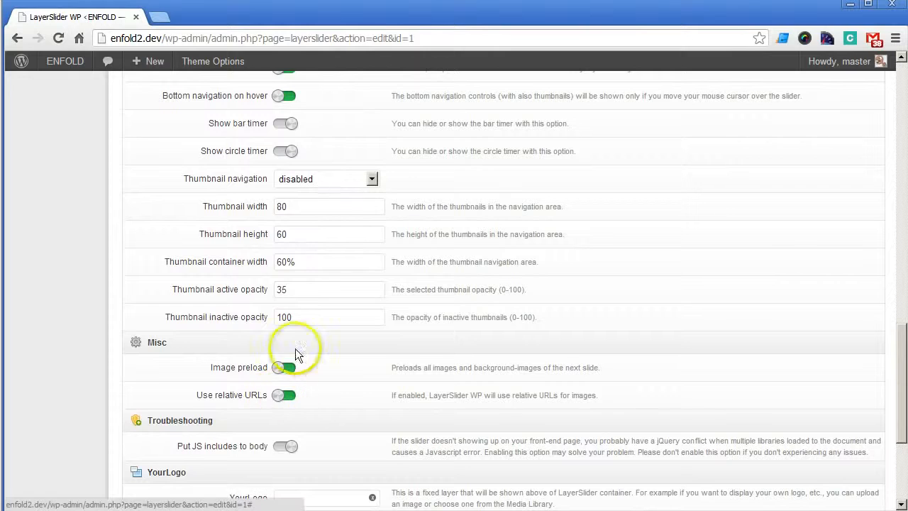
scroll(304, 199, "up", 2)
scroll(428, 293, "up", 4)
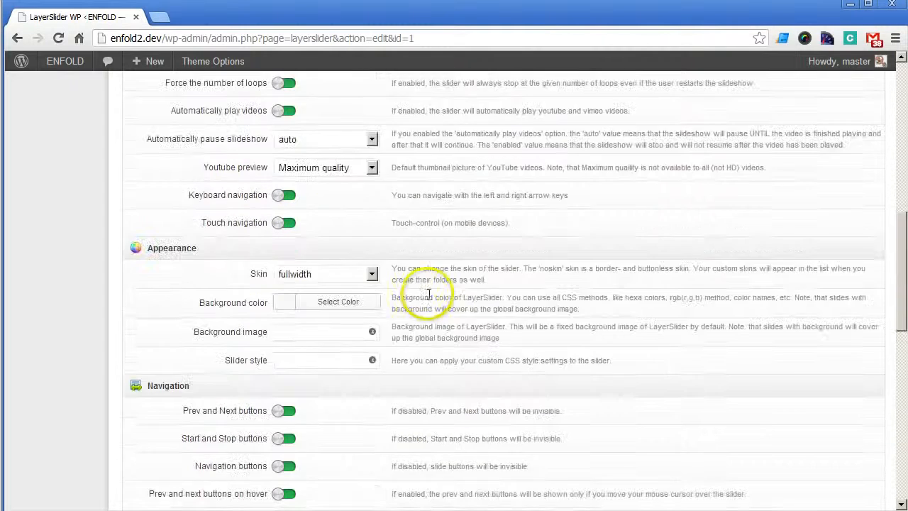
Step: Save the changes made to the slider's global settings
scroll(429, 294, "up", 8)
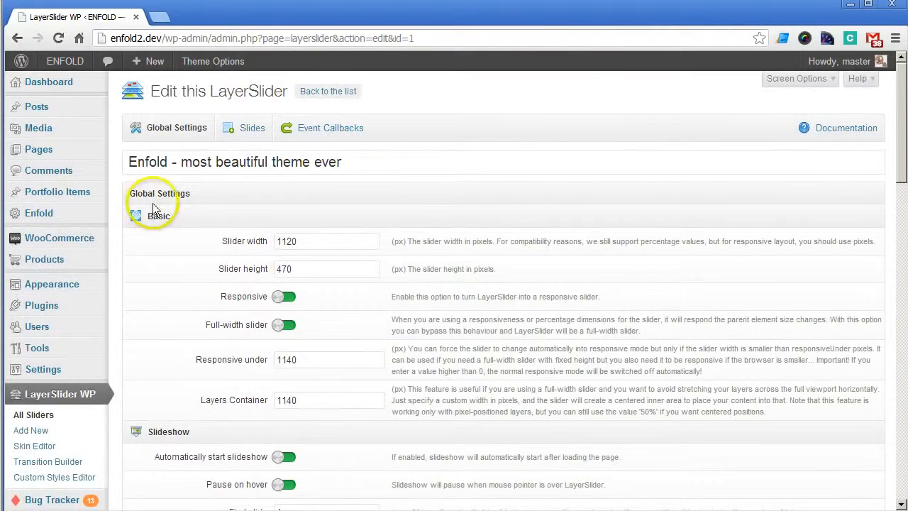
scroll(641, 166, "down", 14)
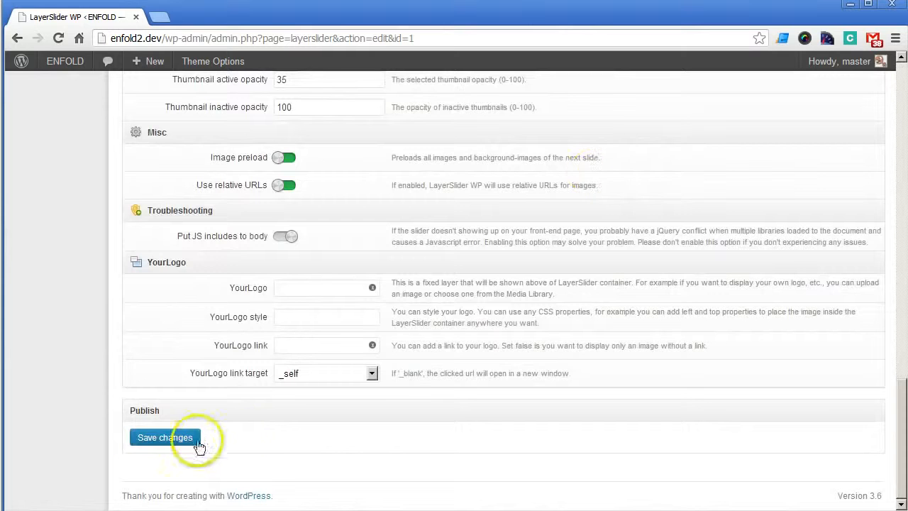
left_click(165, 437)
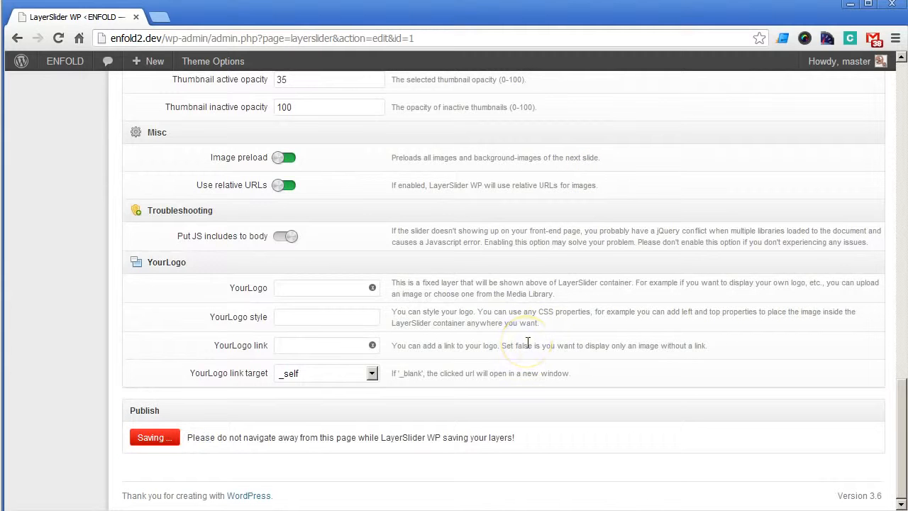
Step: Return to the slides and expand the Imac layer's settings in Slide #1
scroll(525, 343, "up", 14)
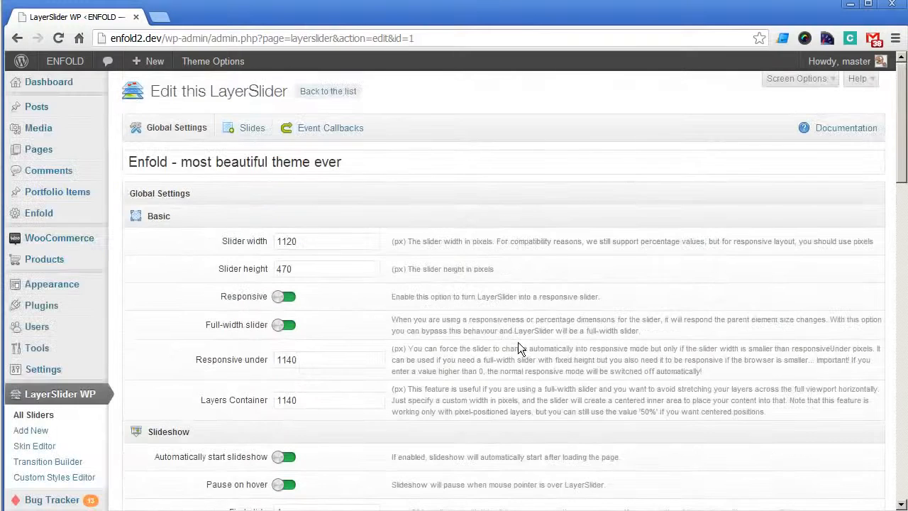
left_click(252, 128)
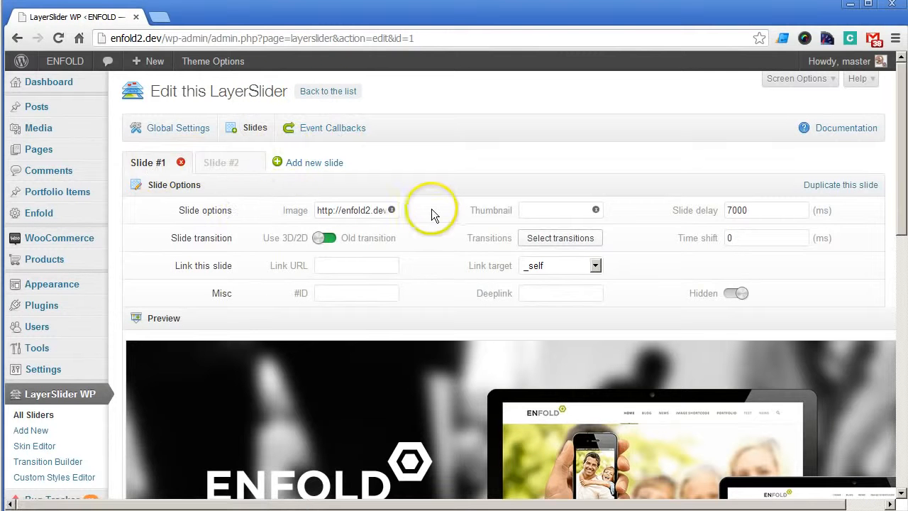
scroll(434, 213, "down", 6)
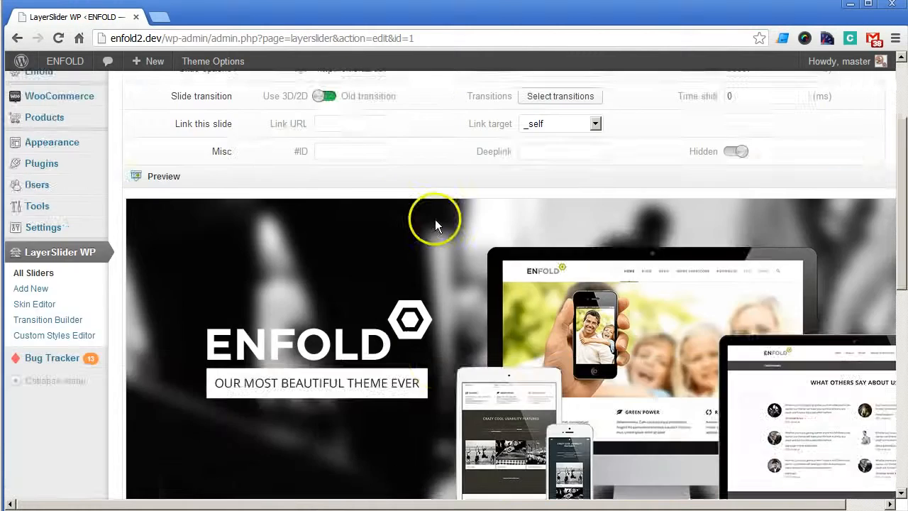
scroll(435, 221, "up", 2)
scroll(436, 230, "down", 3)
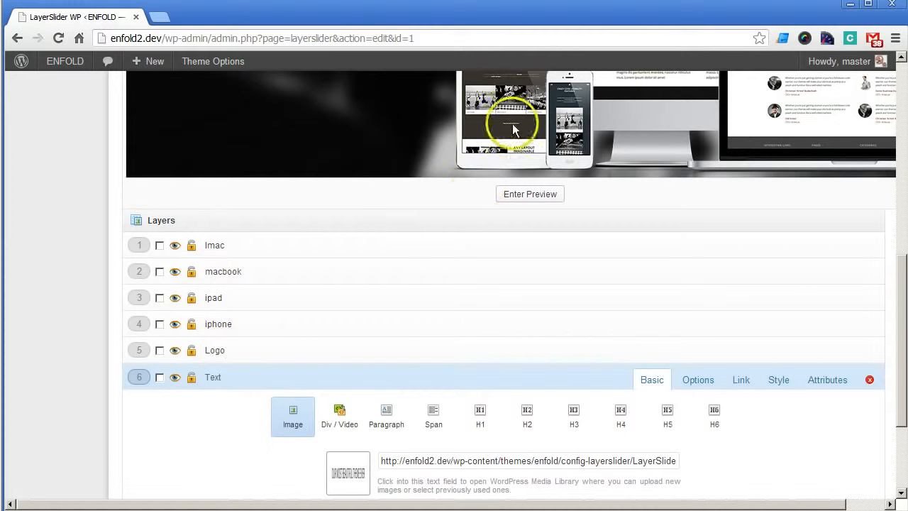
left_click(291, 246)
scroll(342, 249, "up", 1)
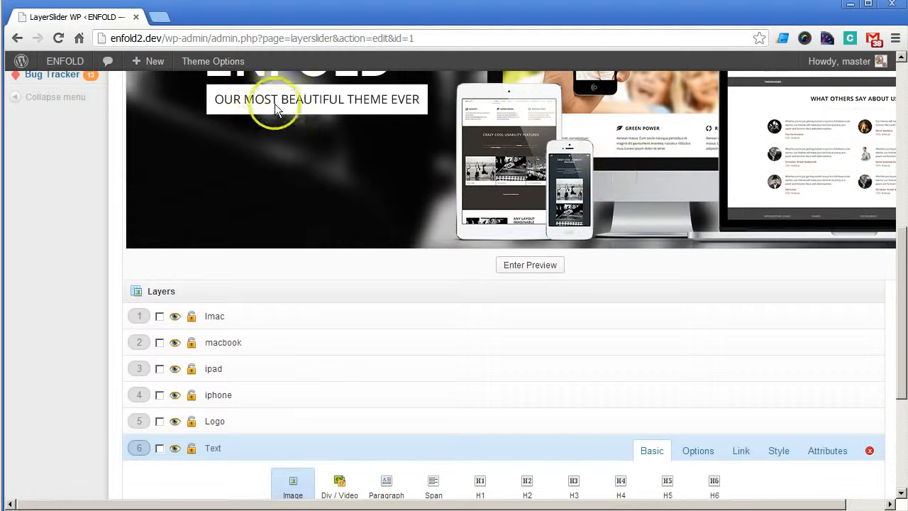
left_click(253, 317)
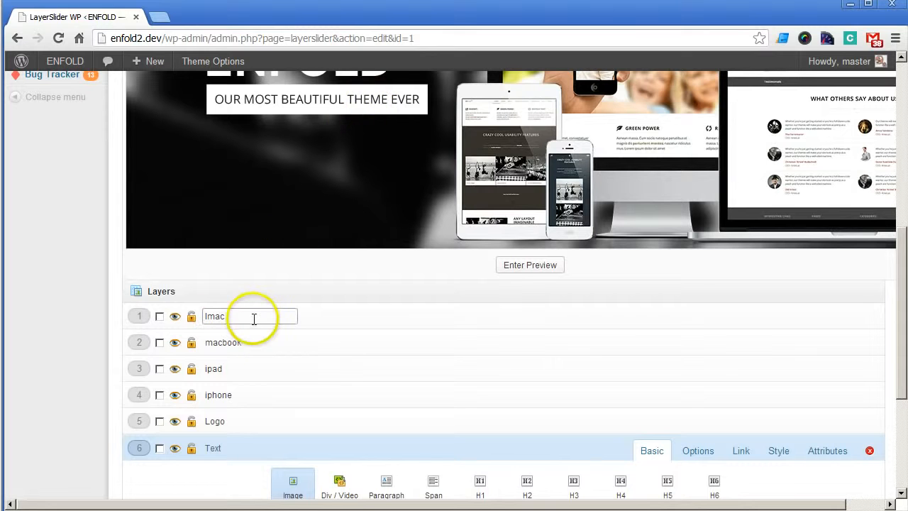
left_click(217, 319)
Step: Hide and show the Imac layer repeatedly to identify it in the slide preview, leaving it visible
left_click(176, 318)
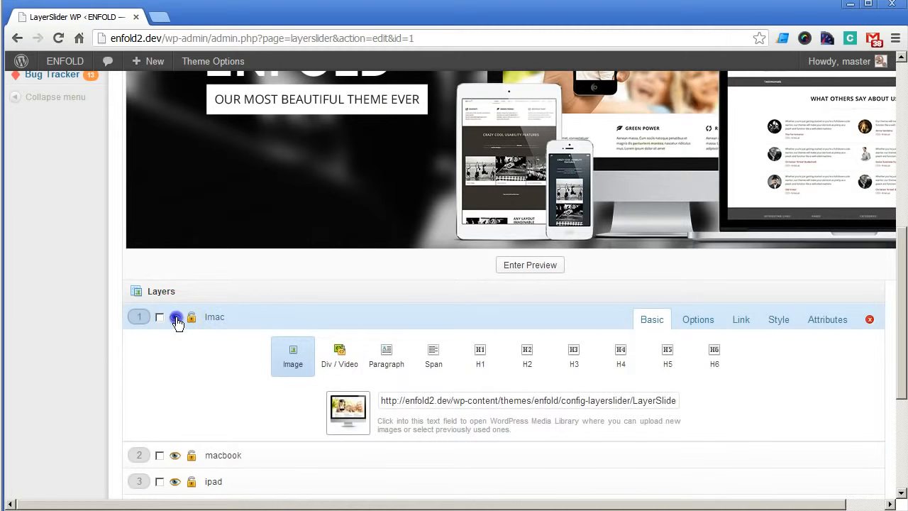
left_click(176, 319)
left_click(176, 318)
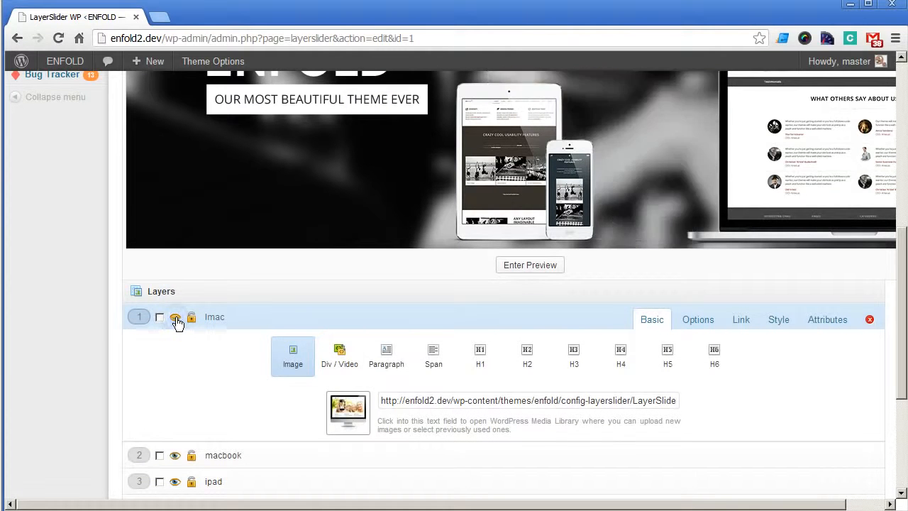
left_click(176, 318)
left_click(176, 318)
left_click(176, 317)
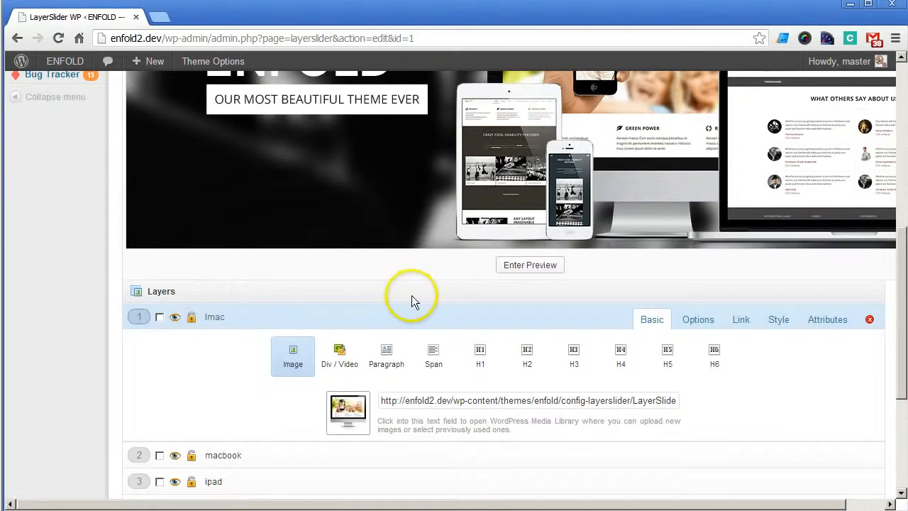
Step: Reposition the iPad, logo and text layers freely on the Slide #1 canvas and start the slide's animated preview
scroll(412, 298, "up", 2)
left_click_drag(502, 285, 418, 219)
left_click_drag(255, 214, 360, 157)
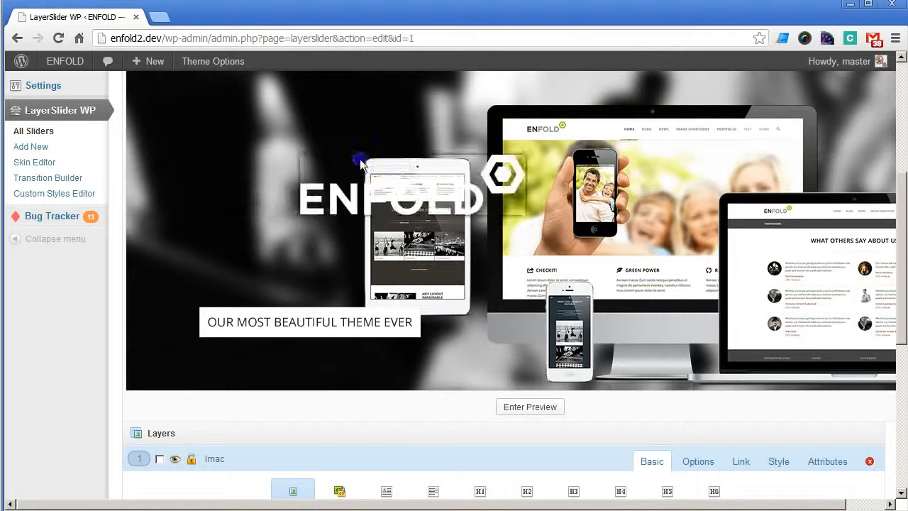
left_click_drag(390, 231, 453, 309)
left_click_drag(351, 329, 320, 251)
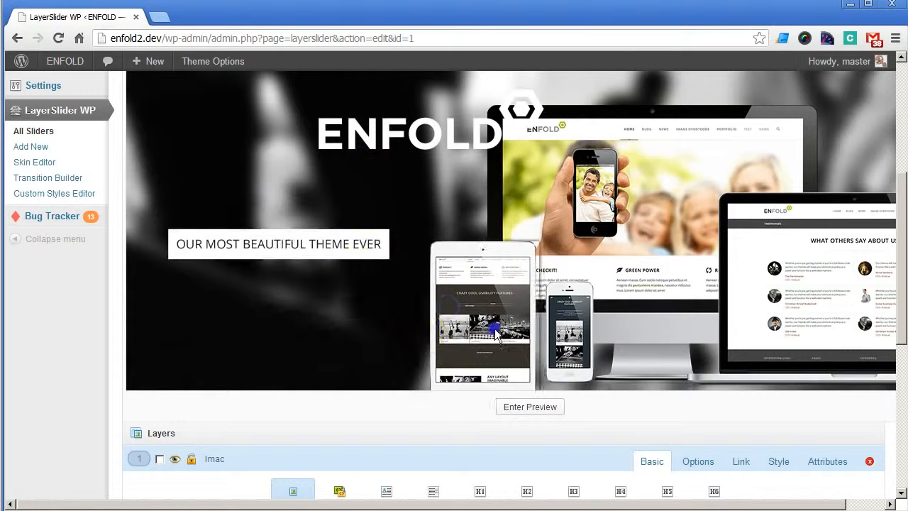
left_click_drag(482, 320, 418, 241)
left_click(528, 401)
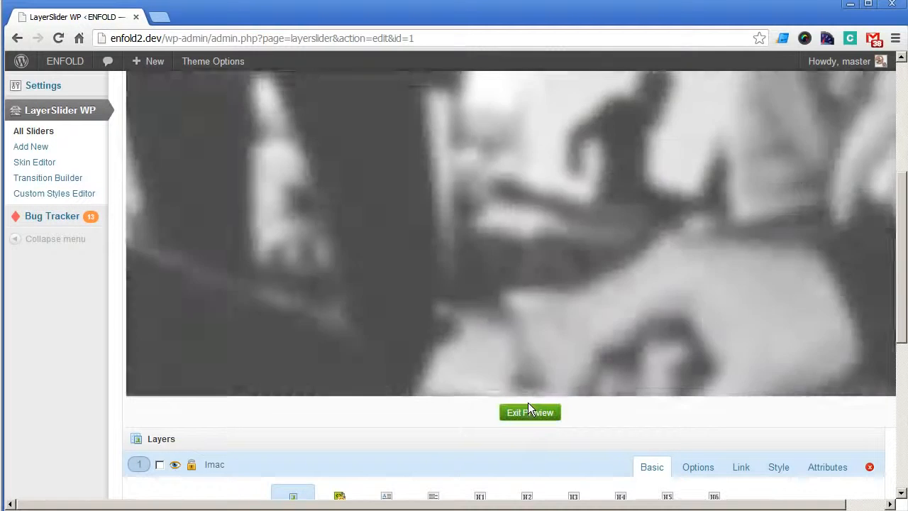
Step: Watch the animated preview of Slide #1 and exit it to return to layer editing
scroll(505, 454, "up", 4)
scroll(505, 455, "down", 3)
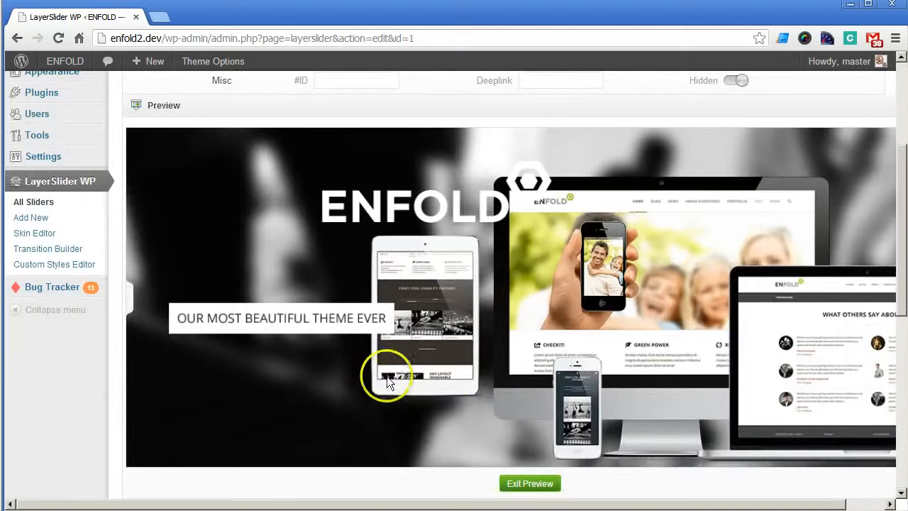
left_click(527, 478)
Step: Reposition the iPad to the canvas's upper right, the iMac to the left side and the iPhone to the upper middle of Slide #1
scroll(526, 479, "down", 2)
scroll(519, 477, "up", 3)
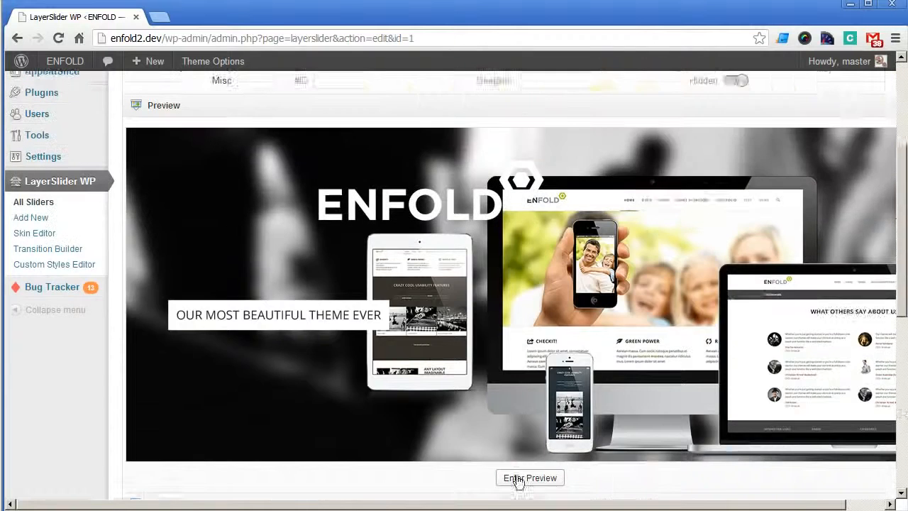
left_click_drag(436, 424, 875, 302)
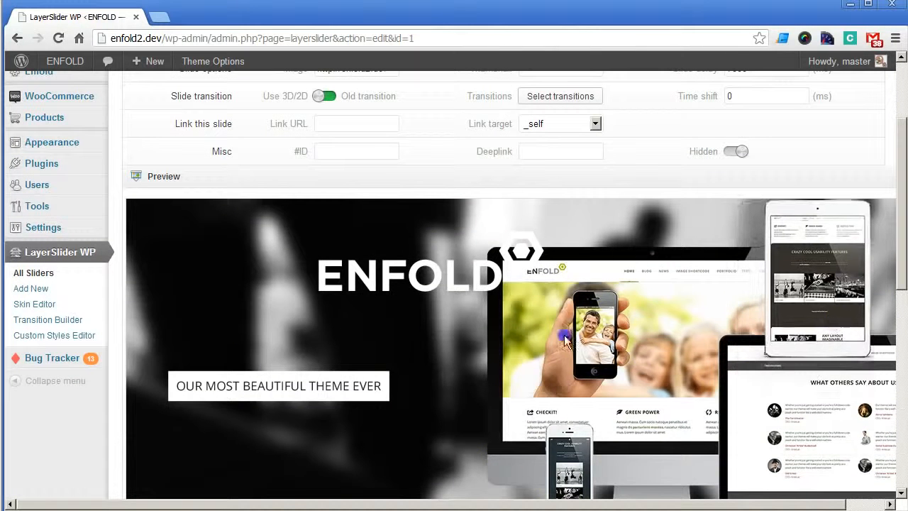
left_click_drag(595, 335, 229, 292)
left_click_drag(550, 493, 615, 351)
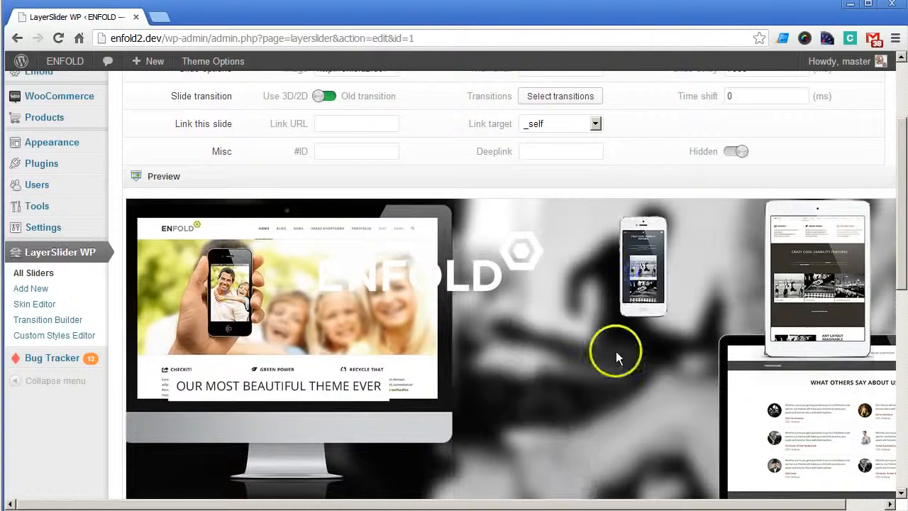
Step: Run the animated preview of Slide #1 with the rearranged devices and look over its layer list
scroll(554, 385, "down", 5)
scroll(528, 337, "up", 2)
left_click(527, 336)
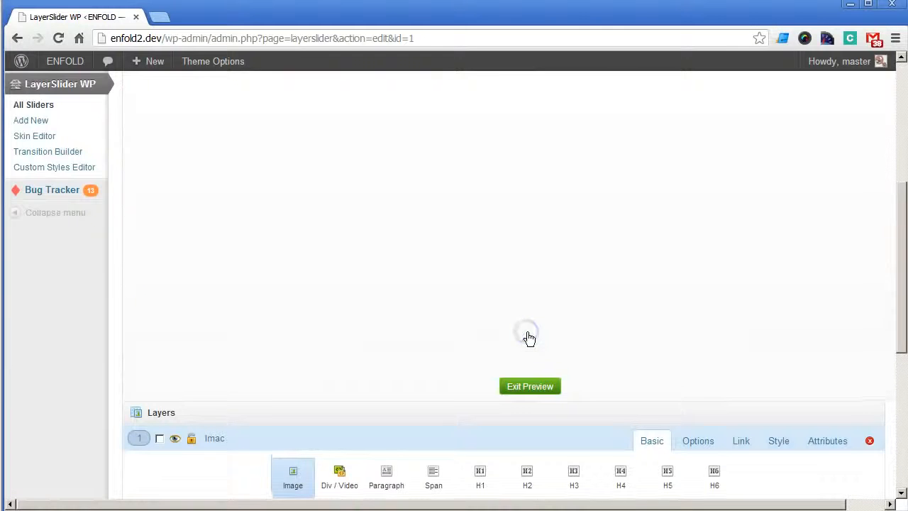
scroll(527, 333, "up", 2)
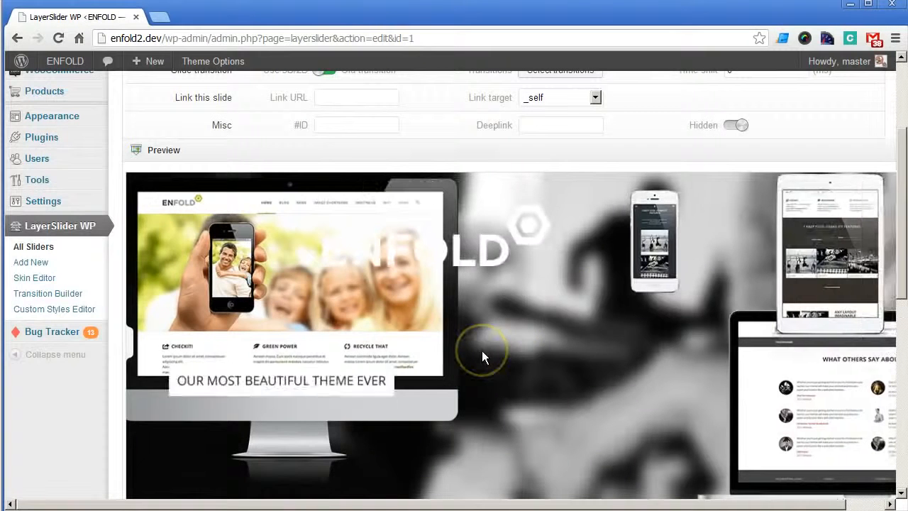
scroll(482, 353, "down", 5)
scroll(474, 363, "down", 2)
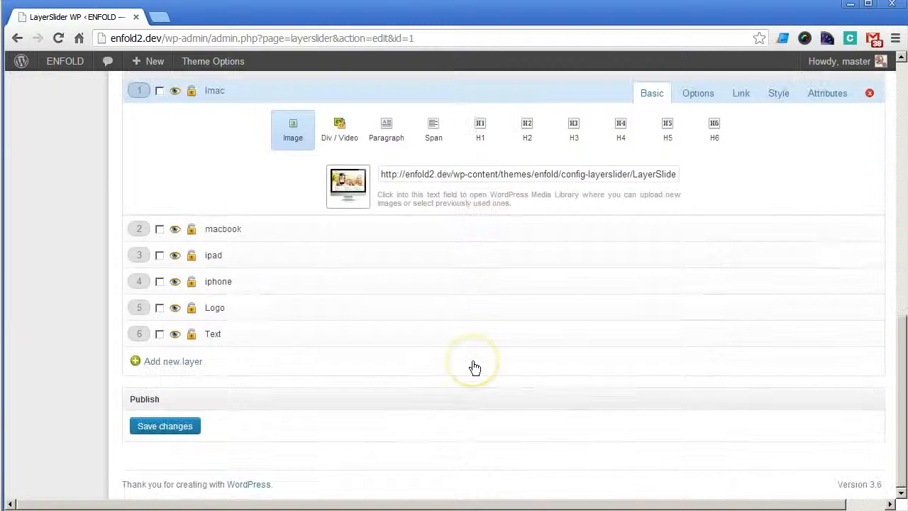
scroll(474, 367, "up", 5)
scroll(472, 363, "up", 5)
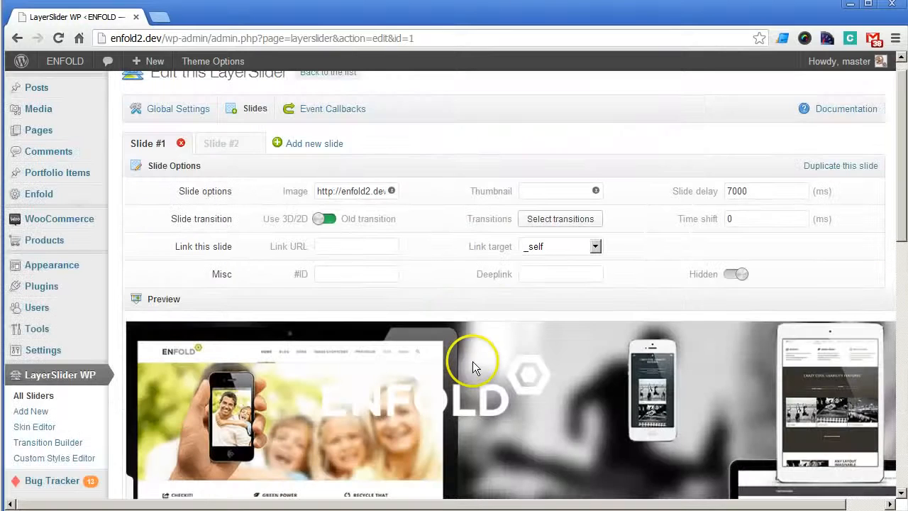
Step: Add a third slide to the slider and look over its empty canvas and default layer
scroll(470, 365, "up", 1)
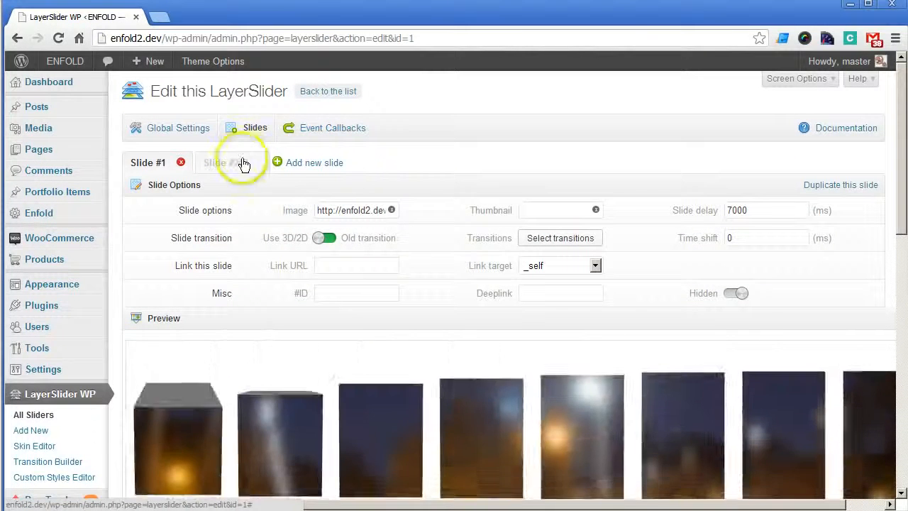
left_click(296, 165)
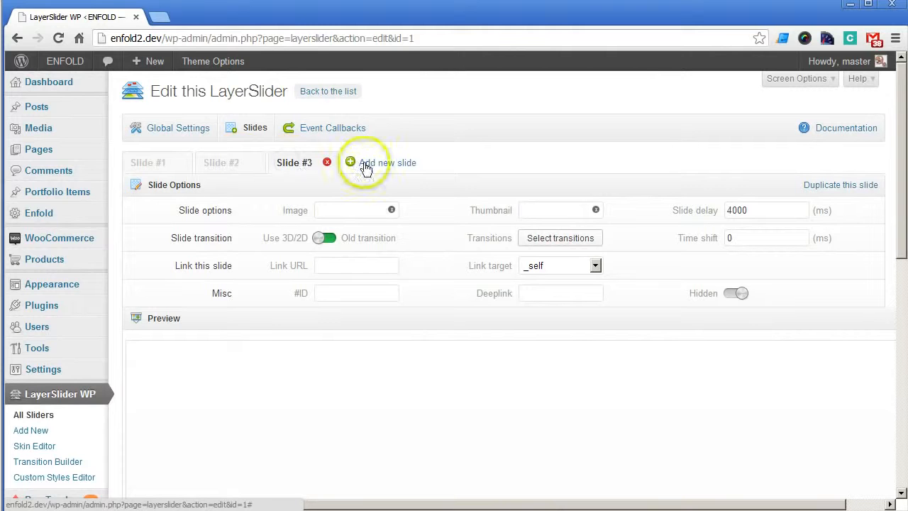
scroll(467, 215, "down", 6)
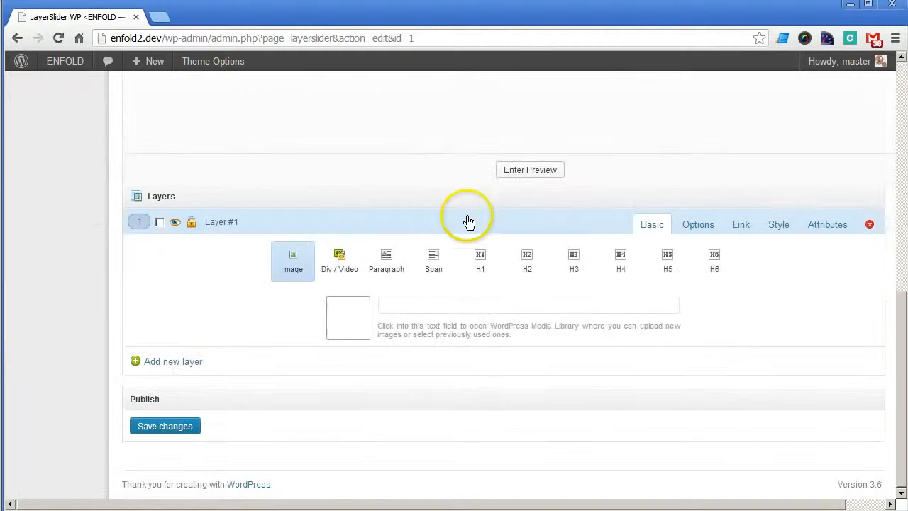
scroll(466, 215, "up", 6)
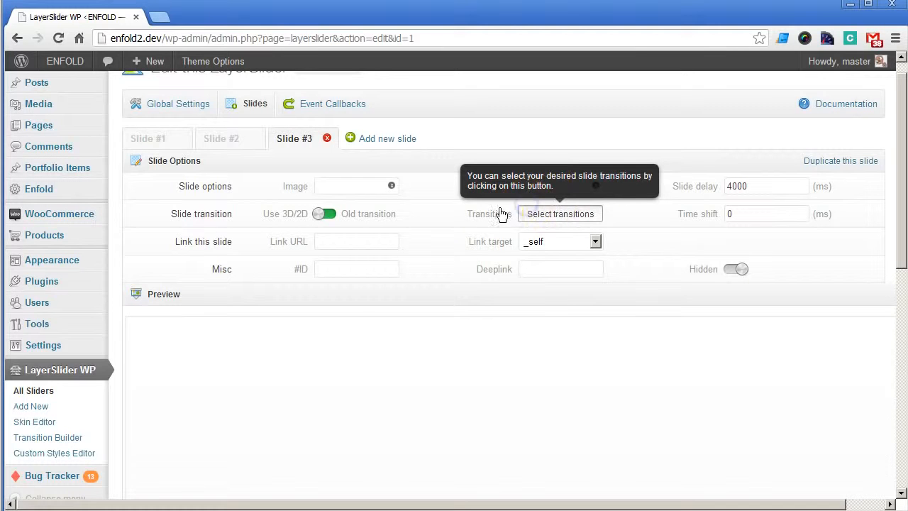
Step: Browse the built-in 2D and 3D transitions available for Slide #3 with their samples, and close the list without changing the selection
left_click(560, 214)
scroll(529, 334, "down", 3)
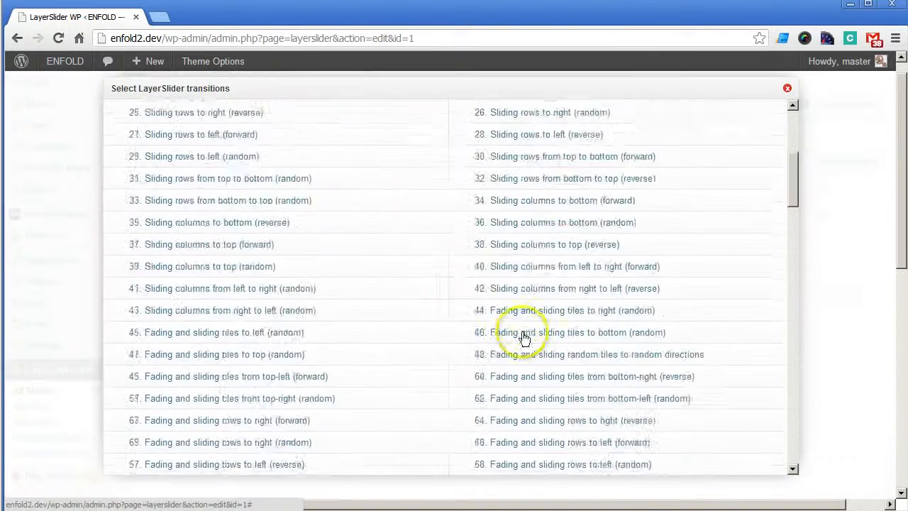
scroll(524, 339, "up", 4)
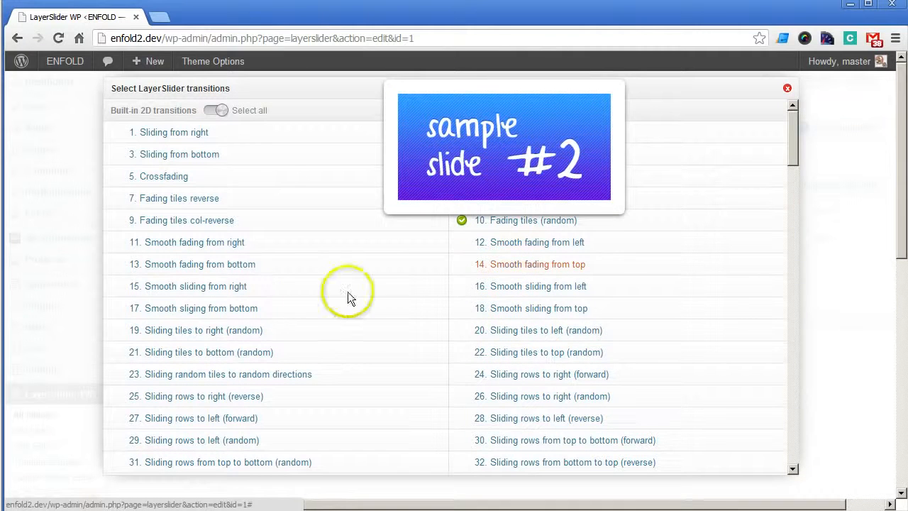
scroll(225, 310, "down", 5)
scroll(225, 310, "down", 10)
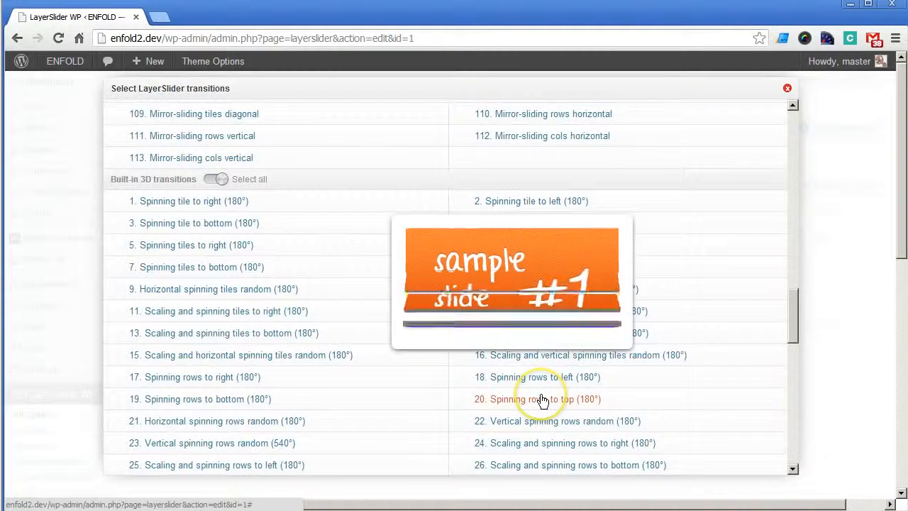
scroll(542, 400, "down", 10)
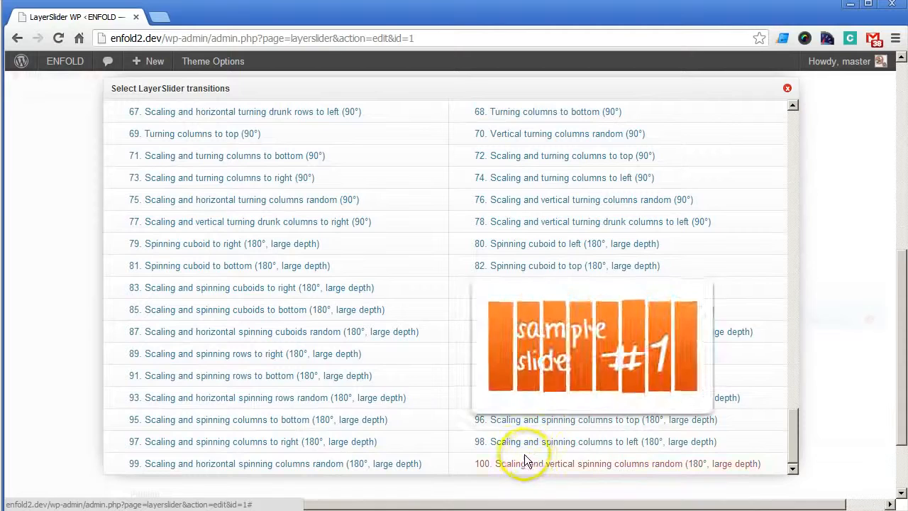
scroll(523, 198, "up", 15)
scroll(410, 164, "up", 12)
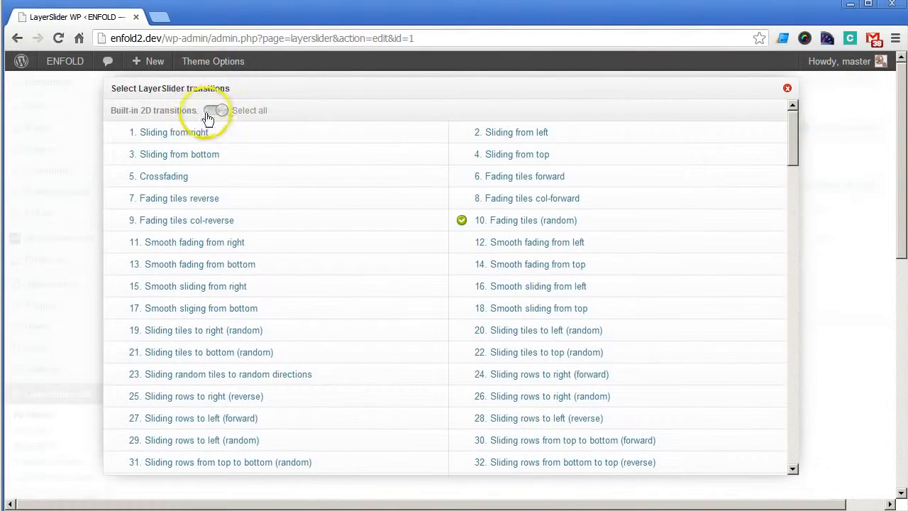
left_click(785, 92)
left_click(363, 310)
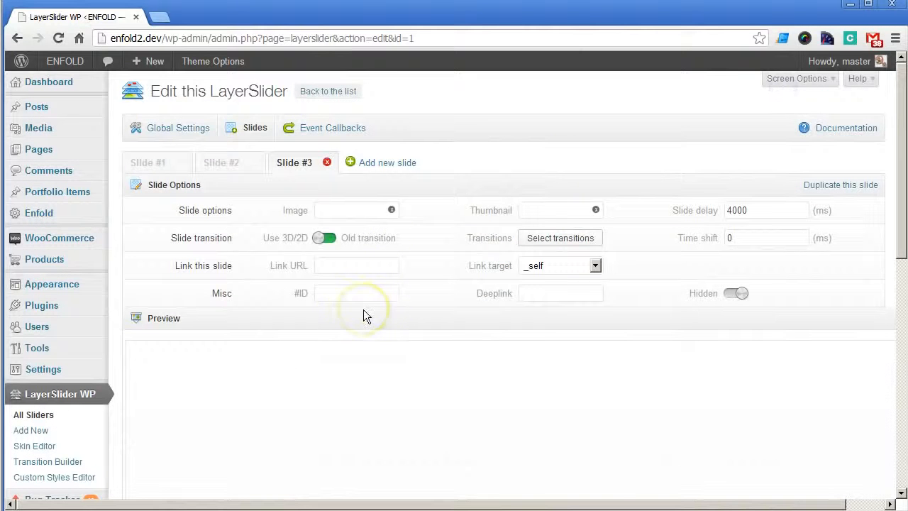
scroll(363, 310, "down", 1)
scroll(366, 316, "up", 1)
scroll(363, 317, "down", 4)
scroll(363, 317, "up", 4)
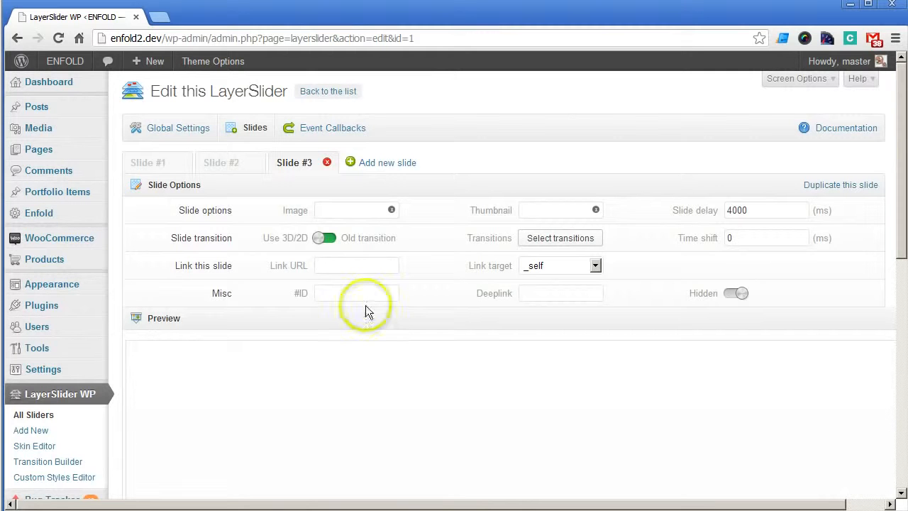
Step: Set Slide #3's background to the indoor pool image img3 from the media library
mouse_move(374, 206)
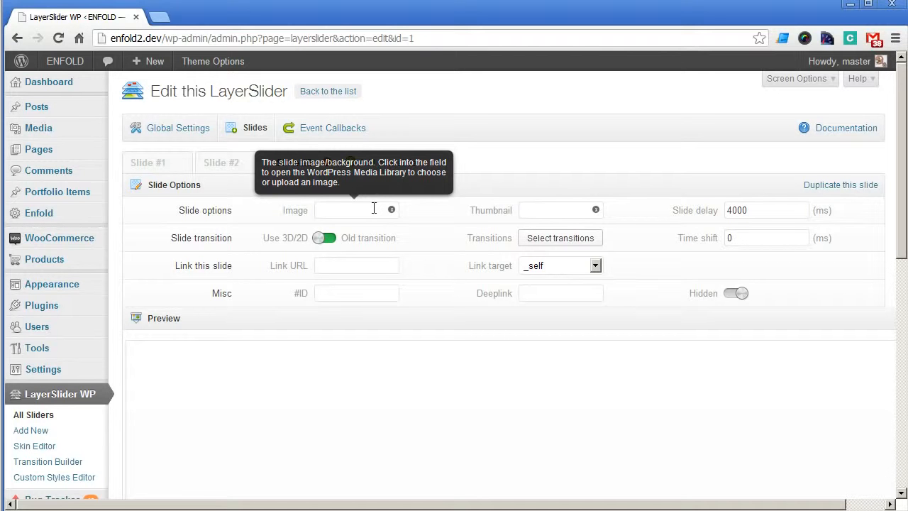
left_click(374, 208)
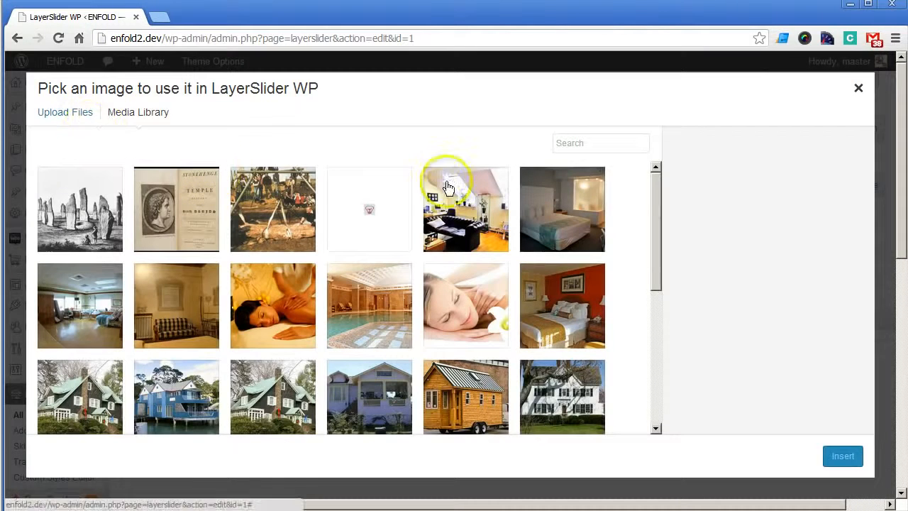
scroll(451, 192, "down", 5)
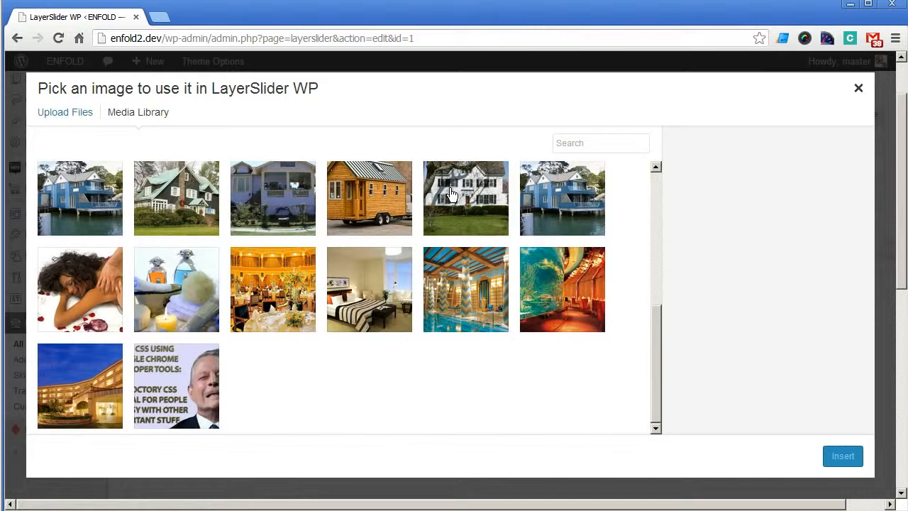
left_click(496, 285)
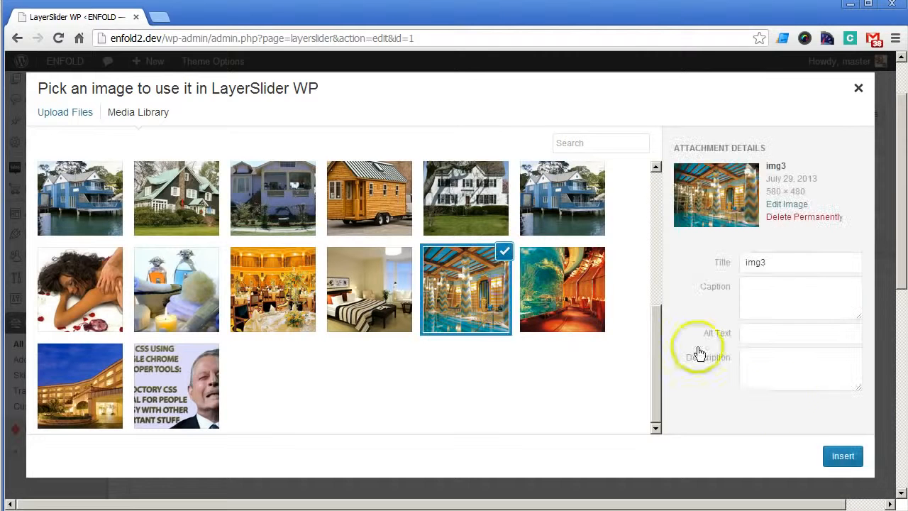
left_click(844, 456)
scroll(452, 218, "down", 5)
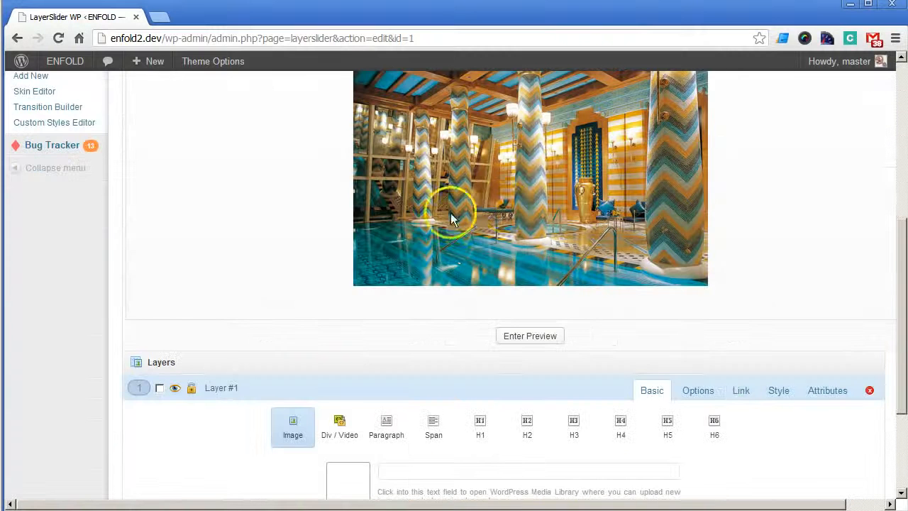
scroll(682, 185, "up", 3)
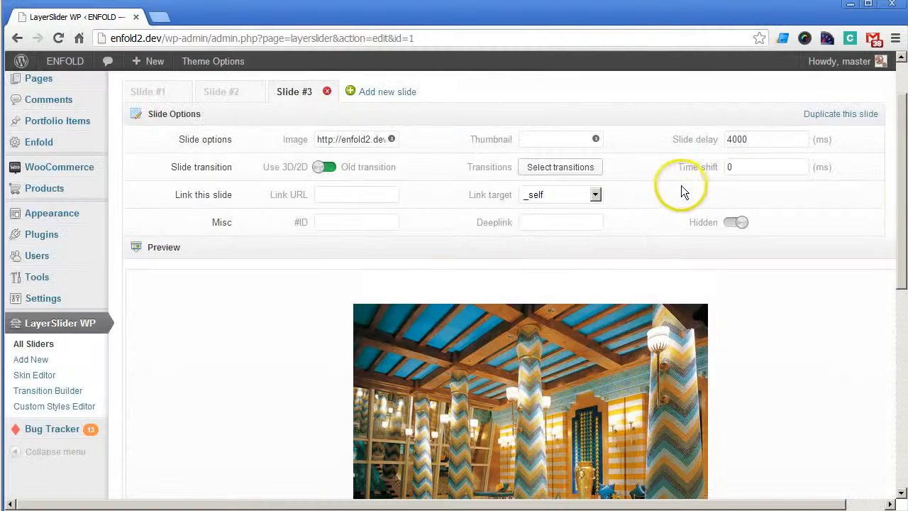
Step: Add a second layer to Slide #3 and expand Layer #1's settings again
scroll(664, 199, "down", 5)
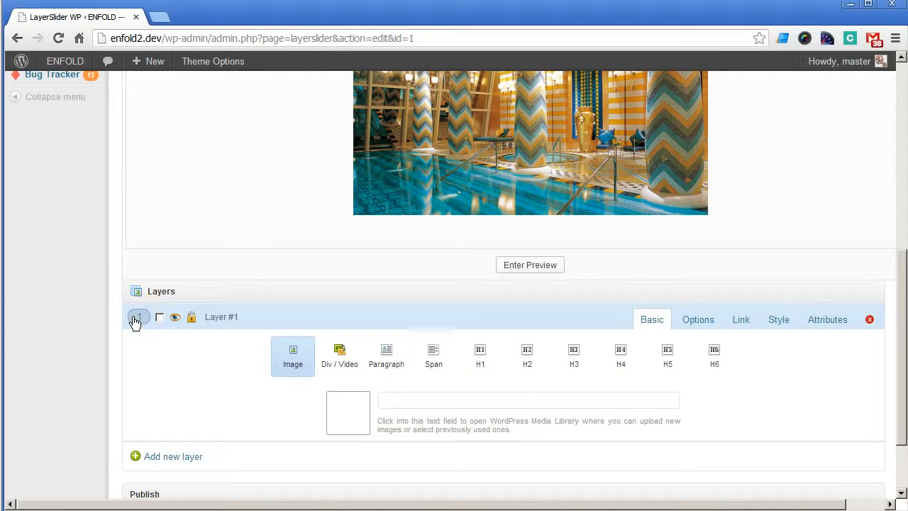
left_click(174, 457)
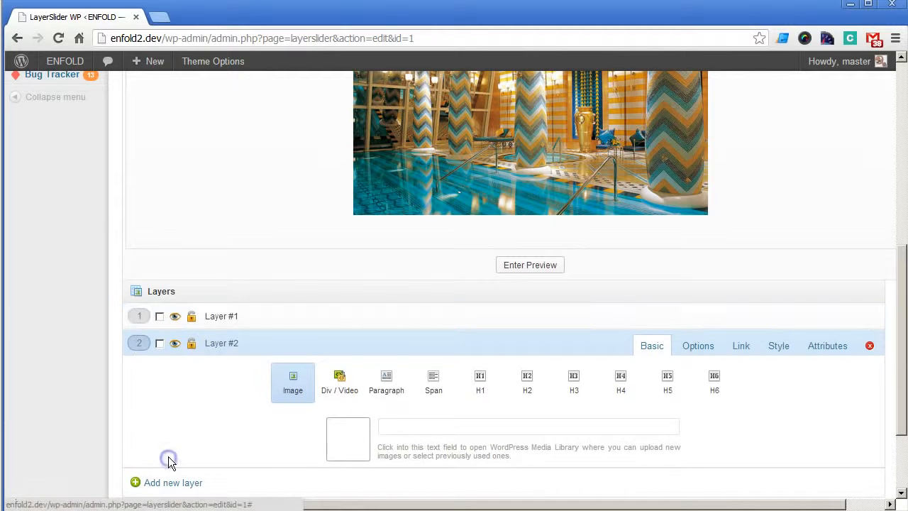
left_click(316, 323)
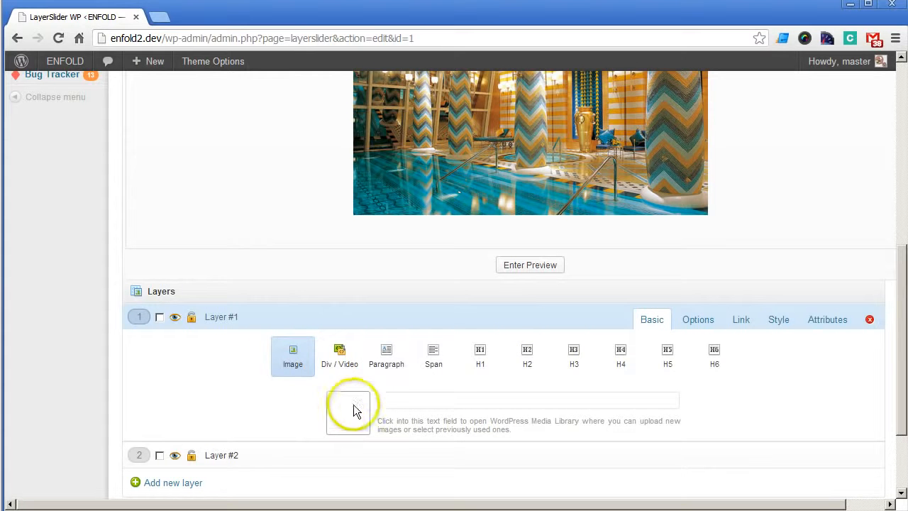
Step: Insert the bedroom image img4 from the media library as the image of Layer #1
left_click(410, 402)
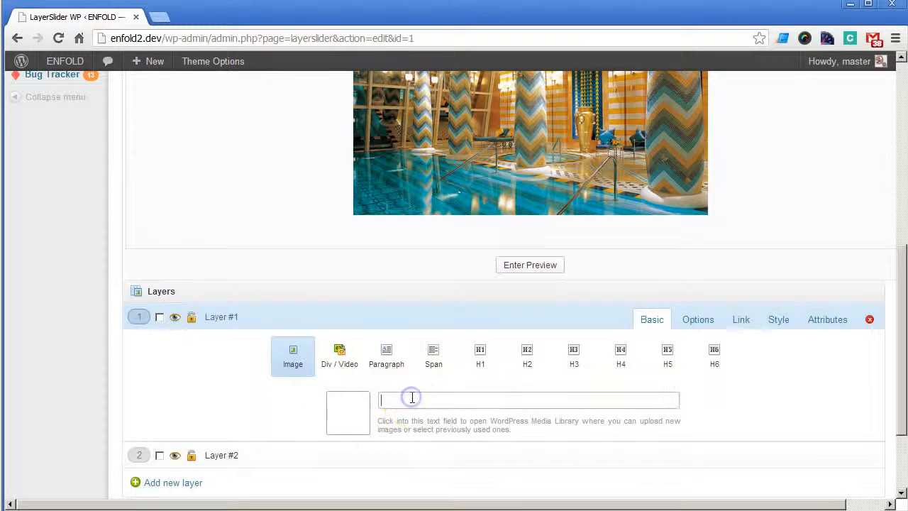
scroll(262, 225, "down", 5)
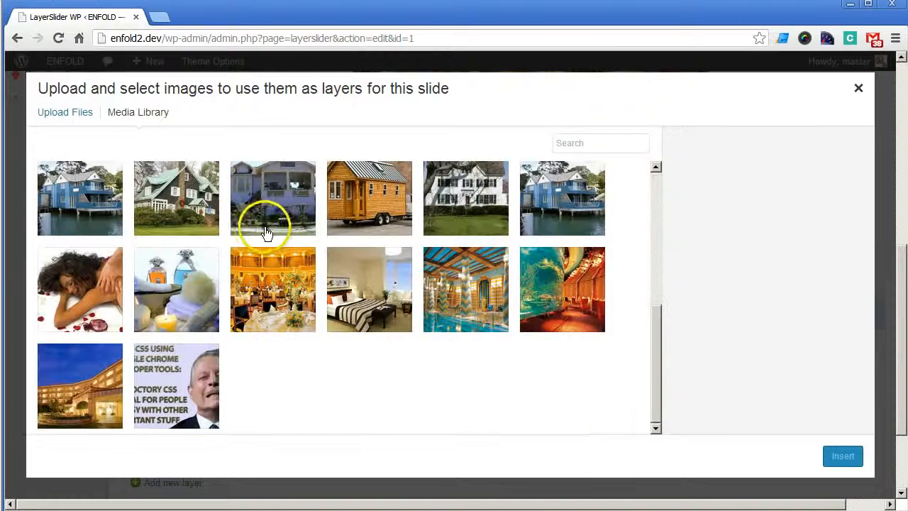
left_click(369, 276)
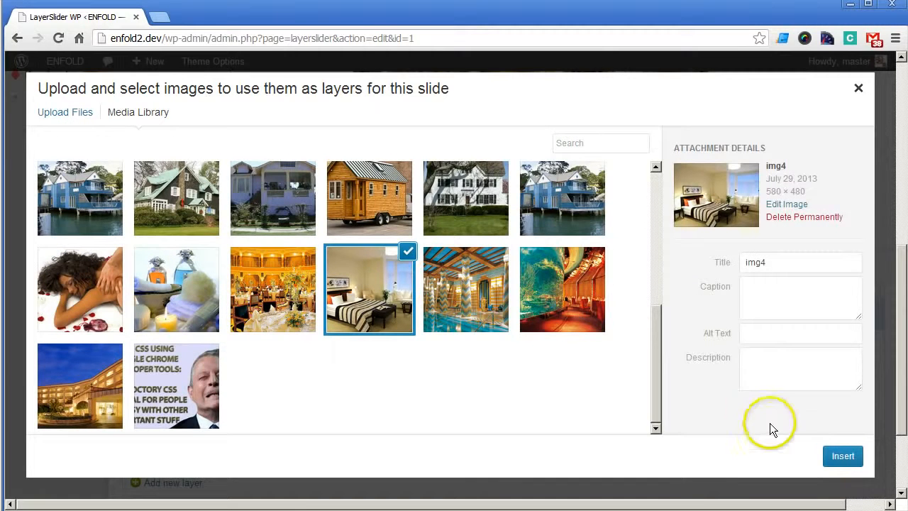
left_click(843, 456)
Step: Move the bedroom image slightly right and down on the Slide #3 canvas and expand Layer #1's settings
scroll(465, 328, "up", 3)
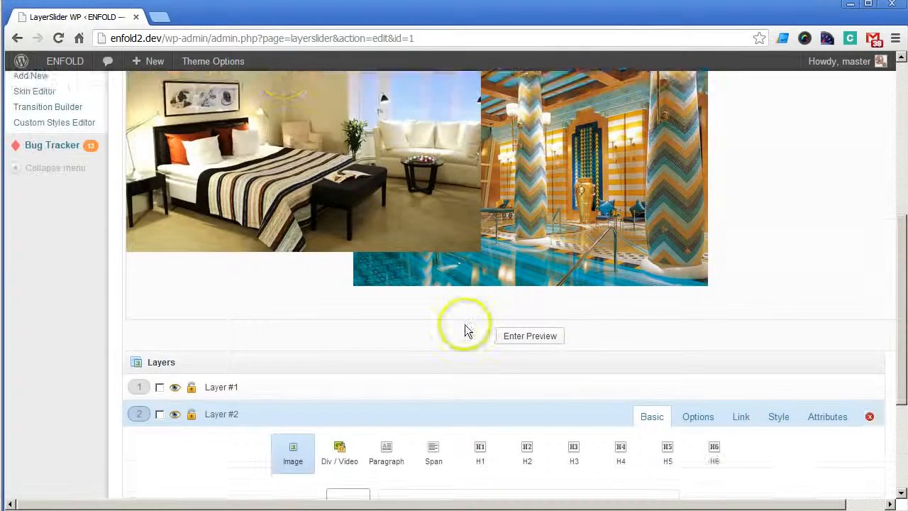
left_click_drag(233, 207, 278, 255)
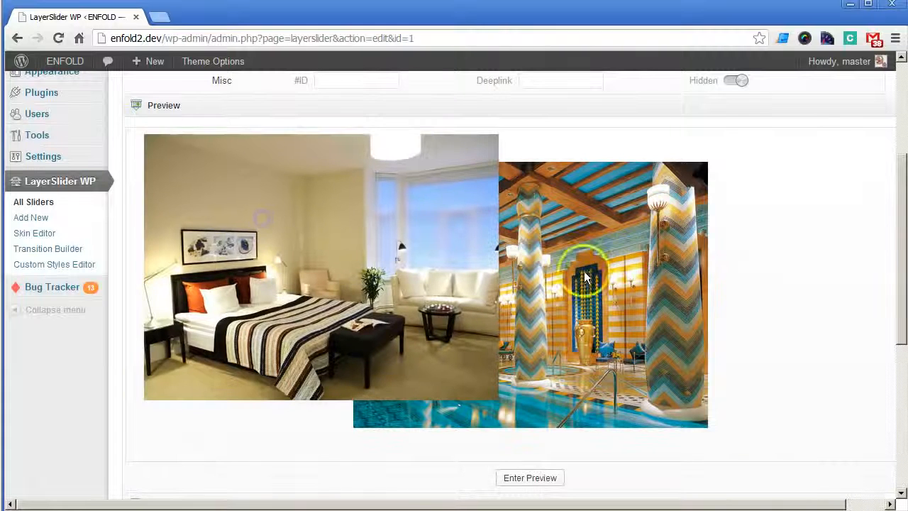
scroll(621, 311, "down", 3)
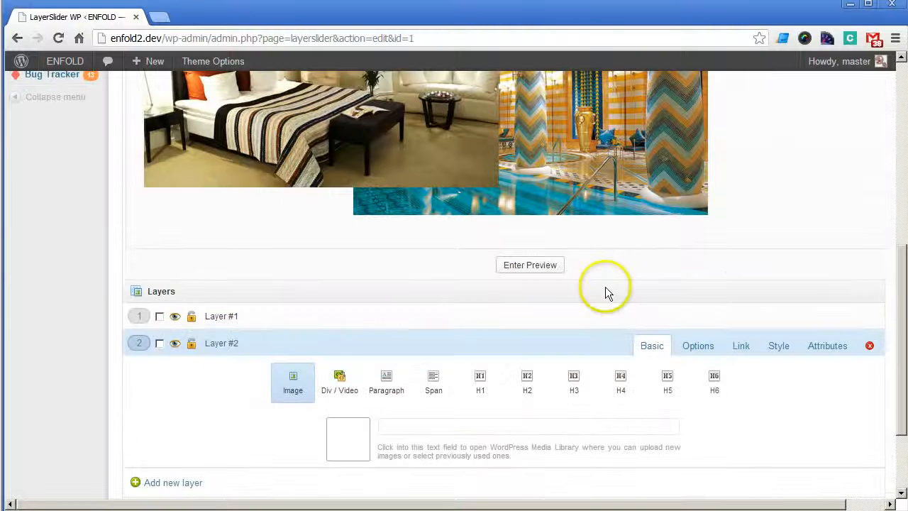
scroll(603, 294, "up", 1)
left_click(574, 389)
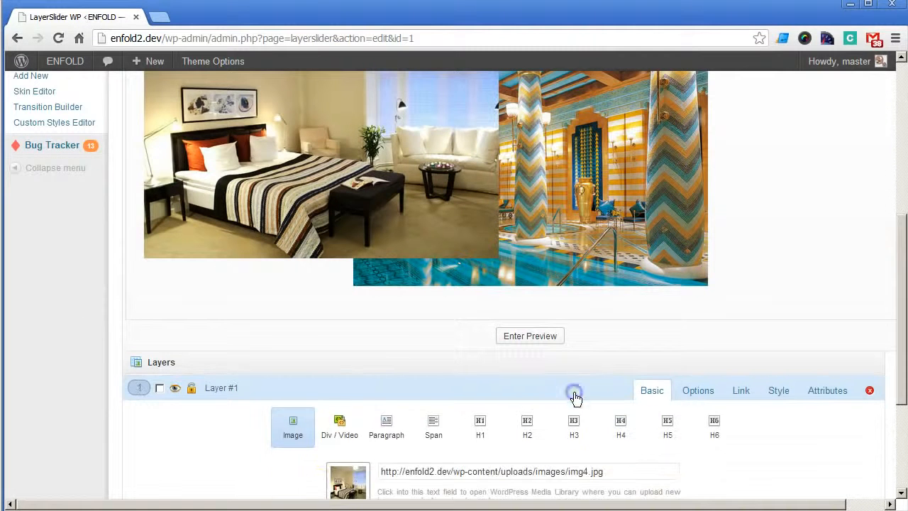
Step: Review Layer #1's link, style and attribute settings and return to its transition options
scroll(298, 405, "down", 2)
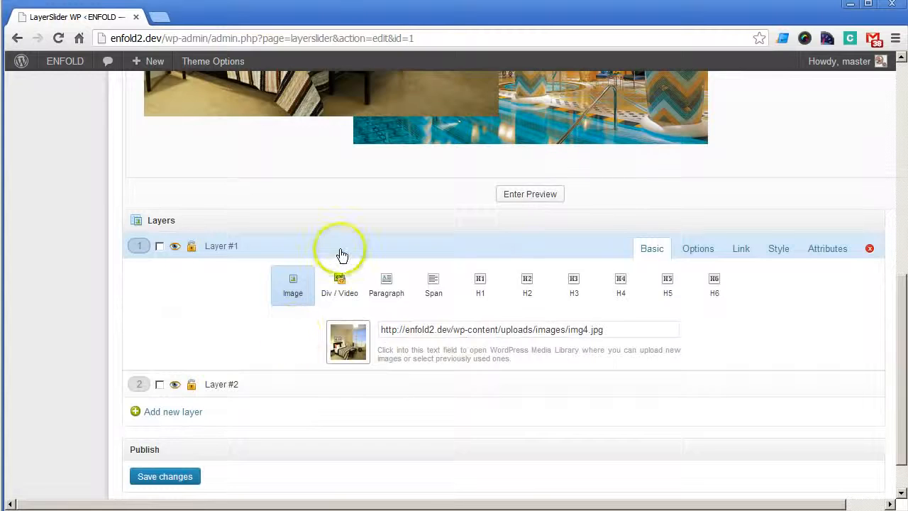
scroll(313, 262, "up", 3)
scroll(333, 298, "down", 4)
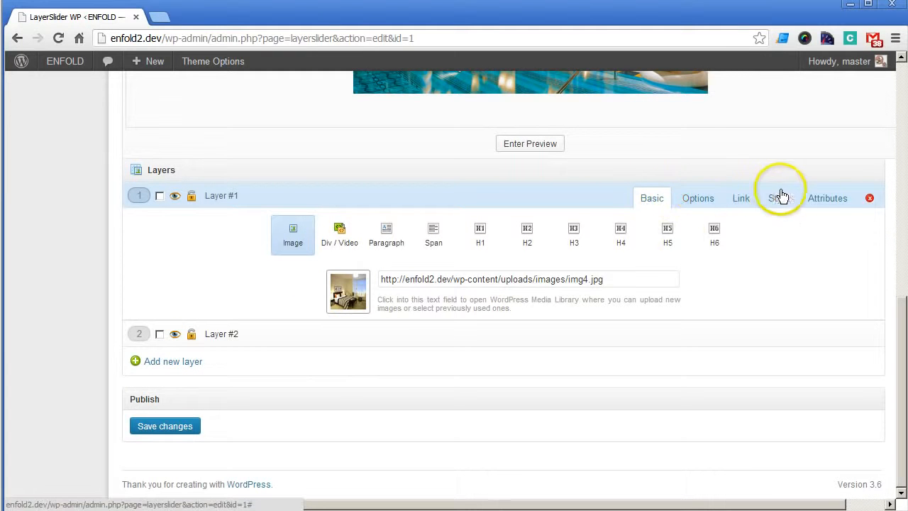
left_click(710, 207)
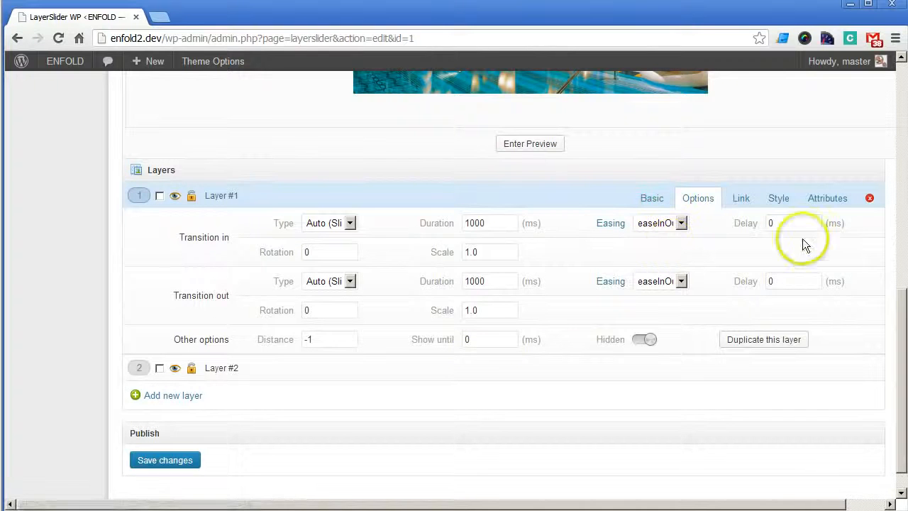
left_click(738, 200)
left_click(778, 280)
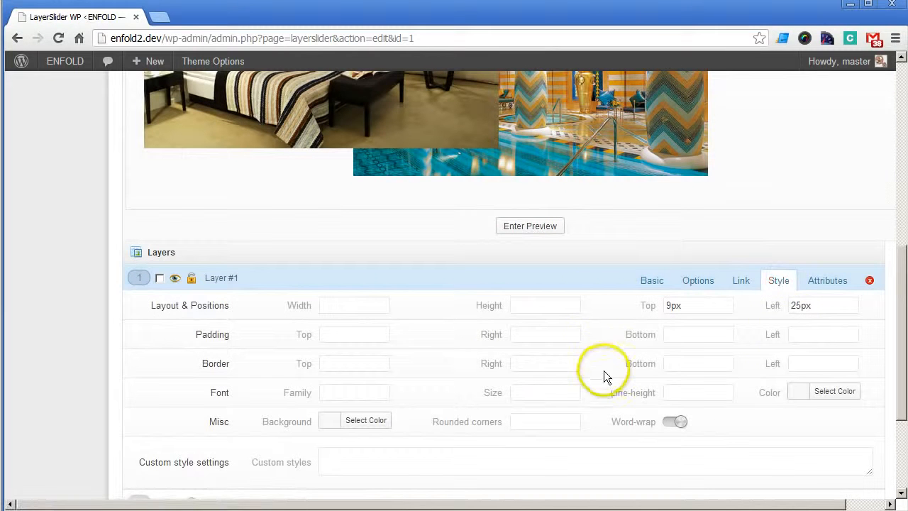
left_click(817, 285)
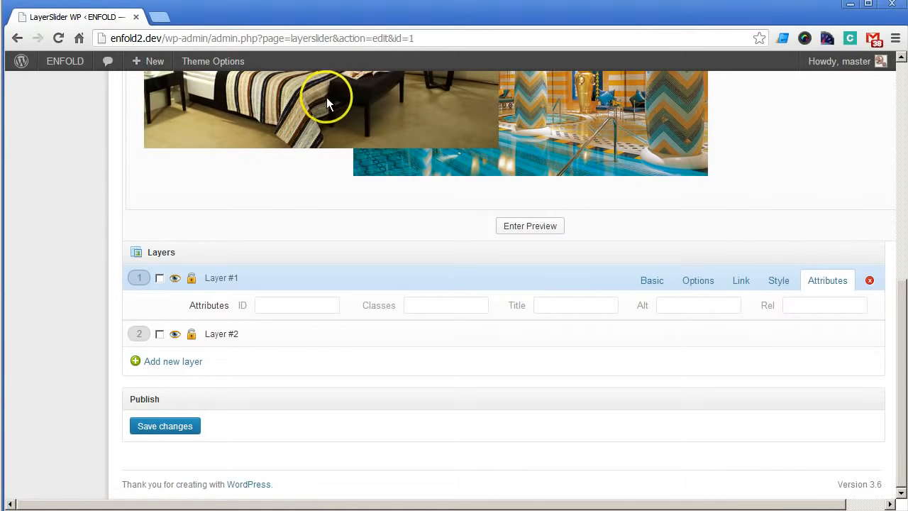
left_click(712, 282)
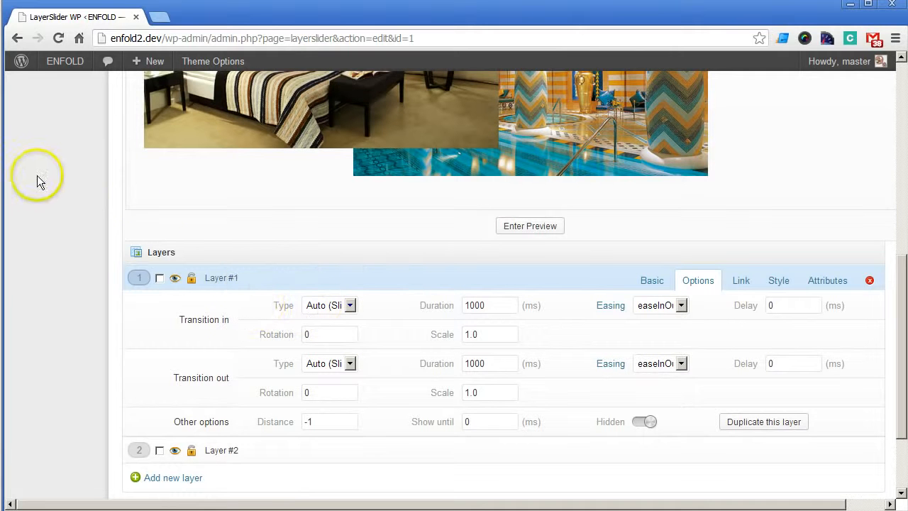
Step: Move the bedroom image right and down on the canvas and set Layer #1's transition-in type to Left (Slide from left)
left_click_drag(251, 129, 233, 173)
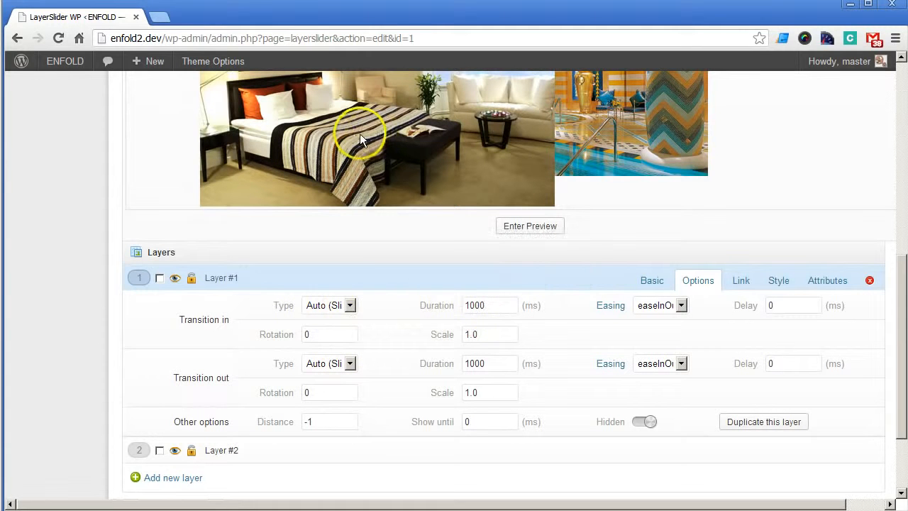
left_click(780, 307)
left_click(778, 308)
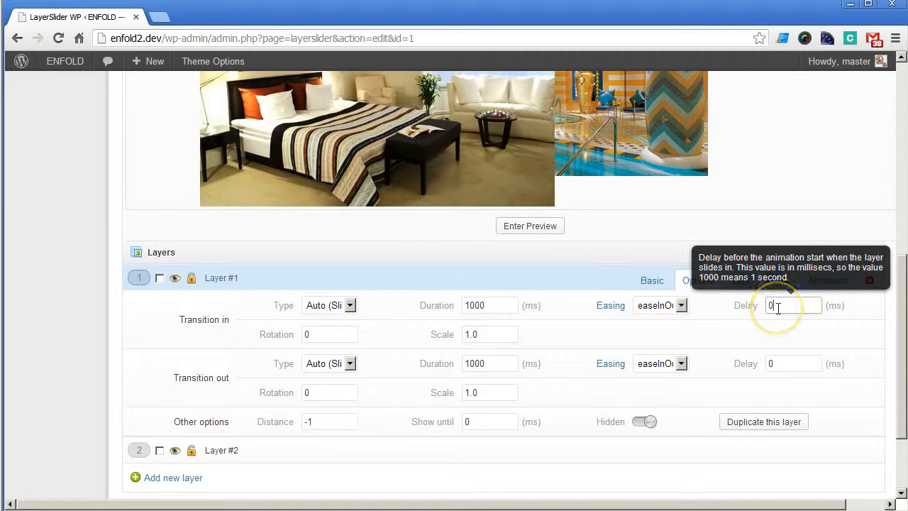
left_click(337, 308)
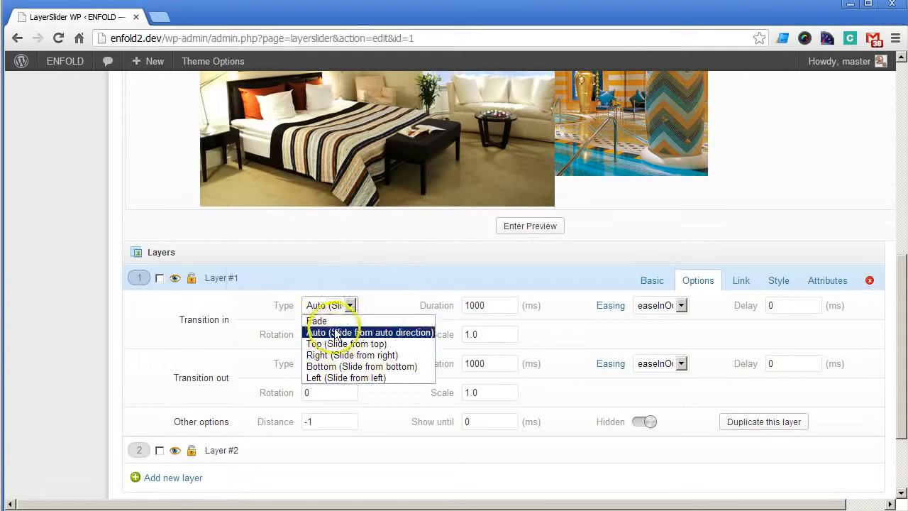
left_click(355, 377)
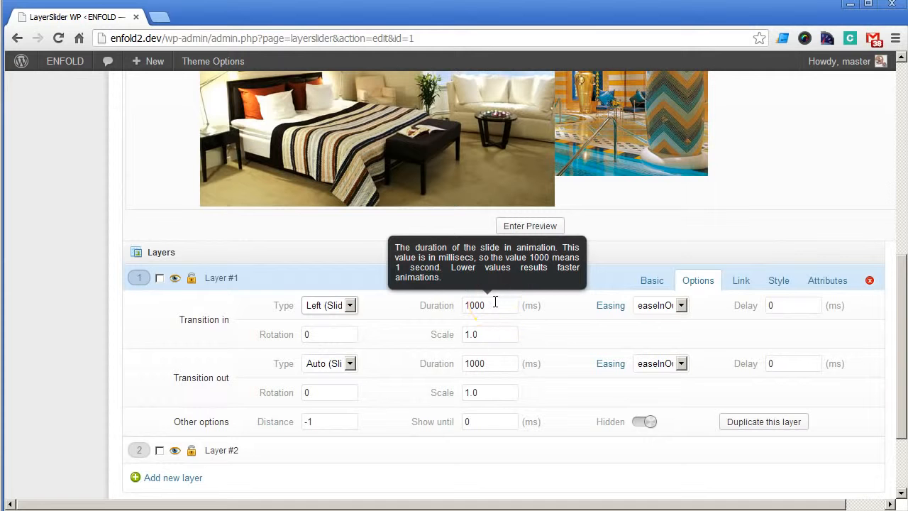
Step: Move the bedroom image further right and slightly up, and set Layer #1's transition-in duration to 2000 ms
left_click_drag(331, 180, 447, 154)
scroll(697, 179, "up", 4)
scroll(697, 179, "down", 5)
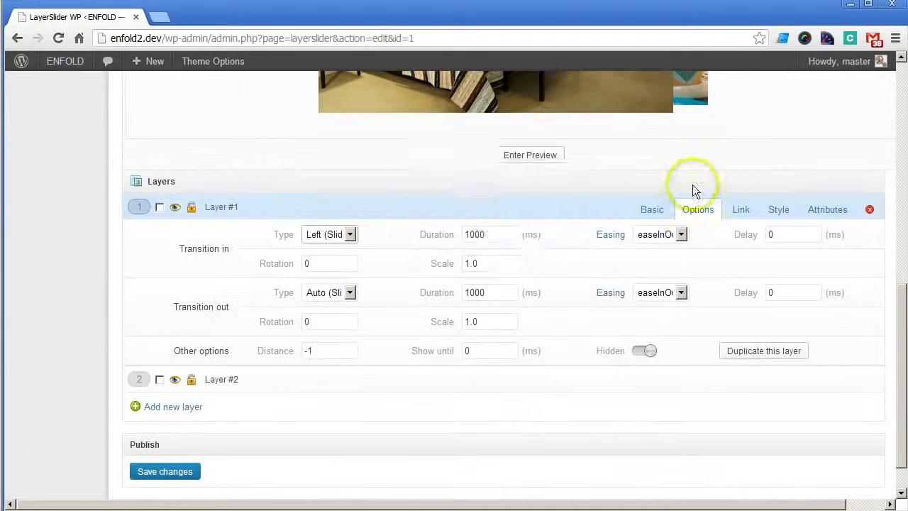
left_click(452, 234)
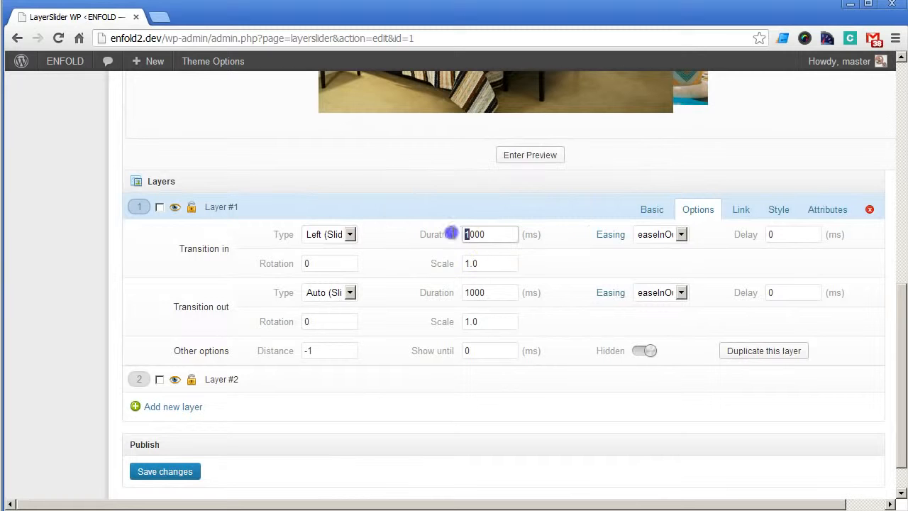
type("2")
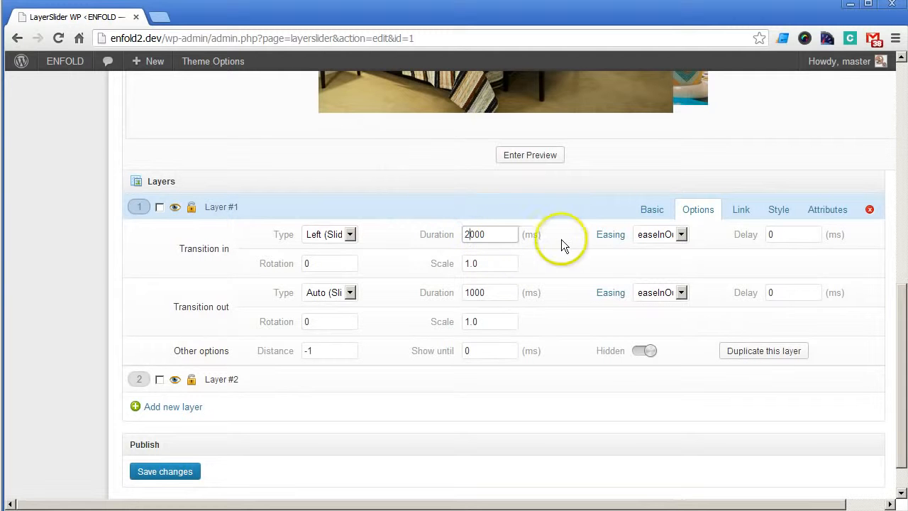
Step: Look through the easing choices and set Layer #1's transition-in easing to easeInQuad
left_click(661, 235)
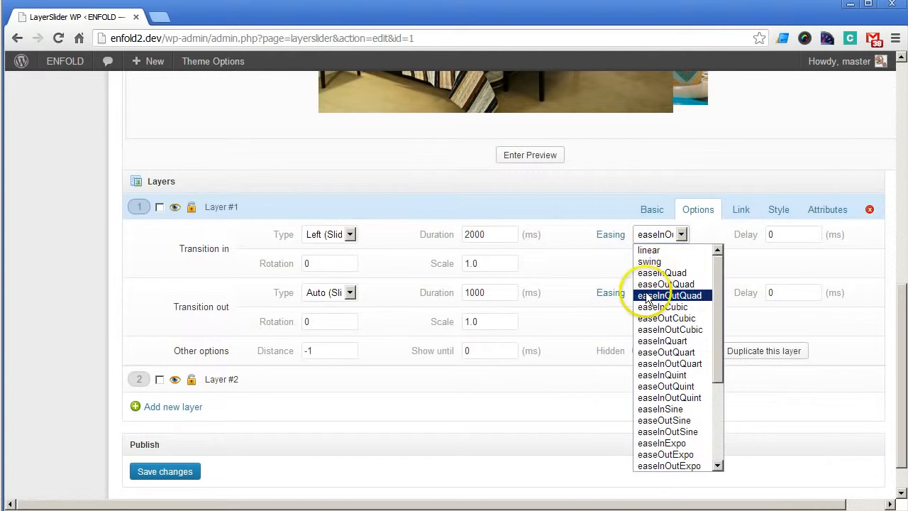
scroll(647, 299, "down", 4)
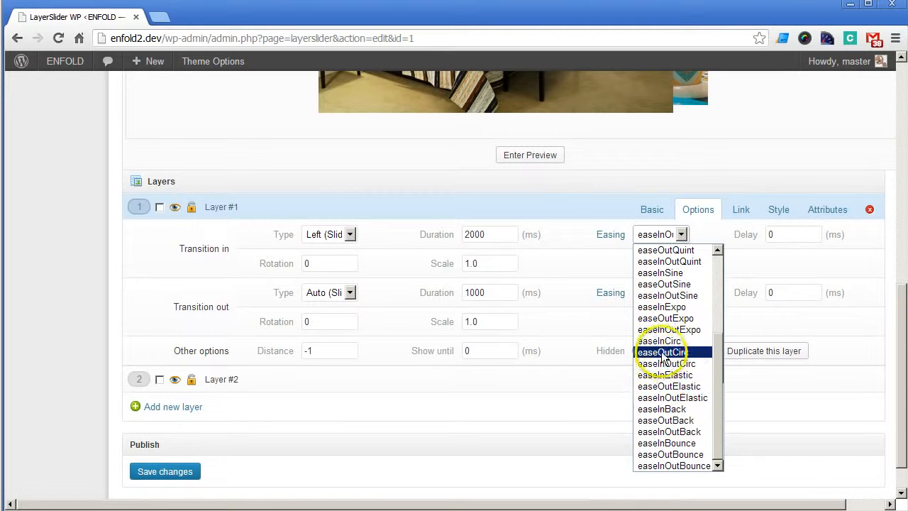
scroll(660, 334, "up", 4)
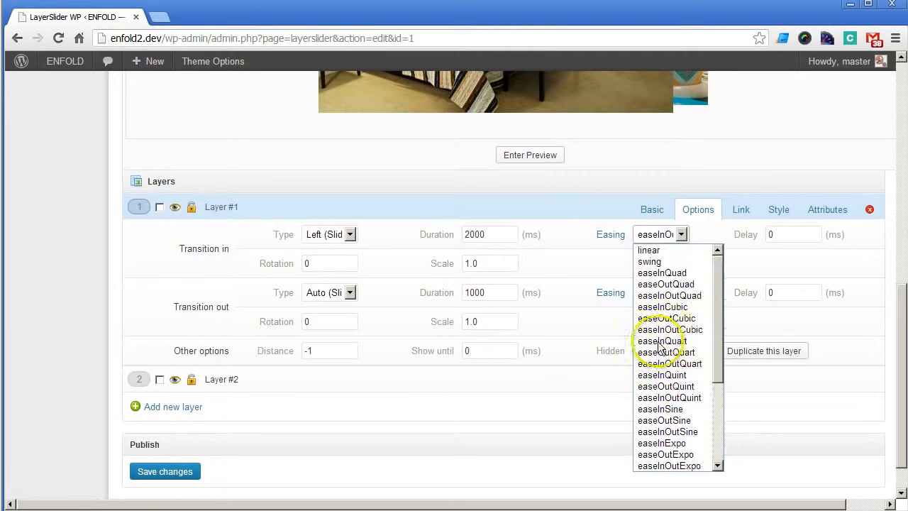
left_click(690, 276)
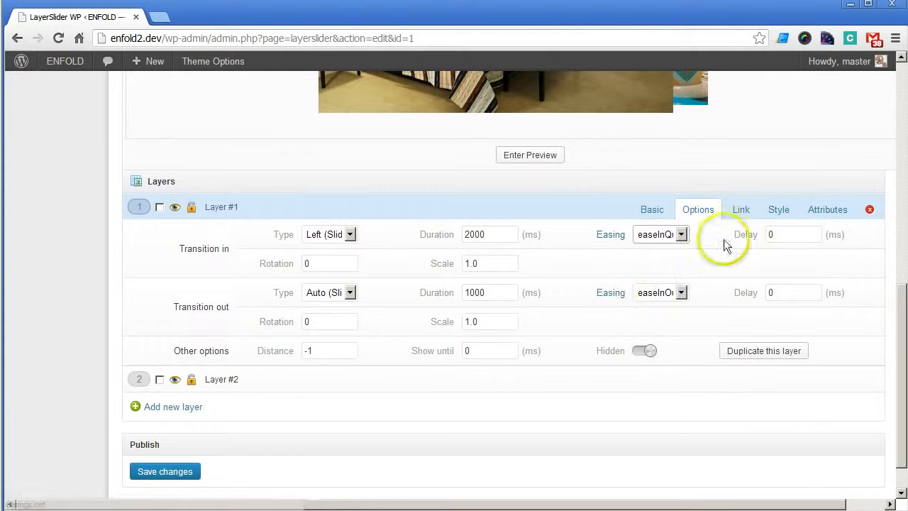
Step: Set Layer #1's transition-in delay to 2000 ms
double_click(780, 235)
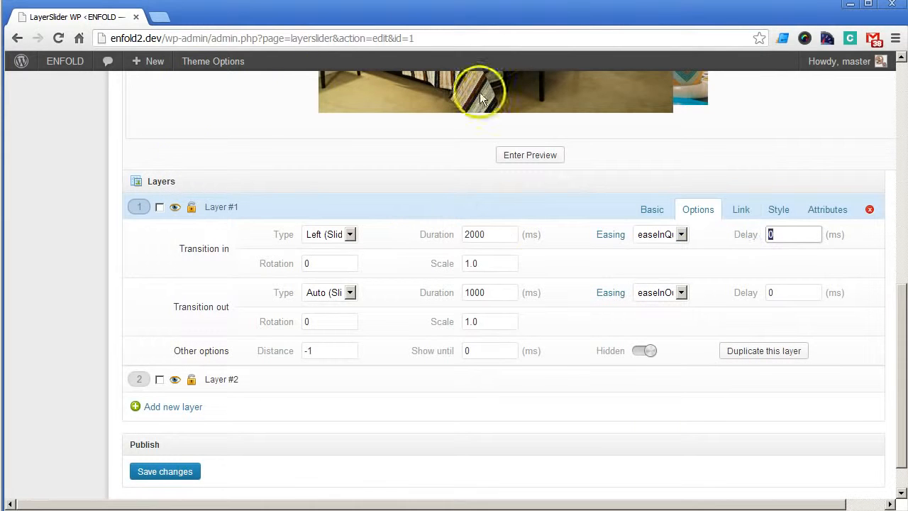
scroll(479, 92, "up", 2)
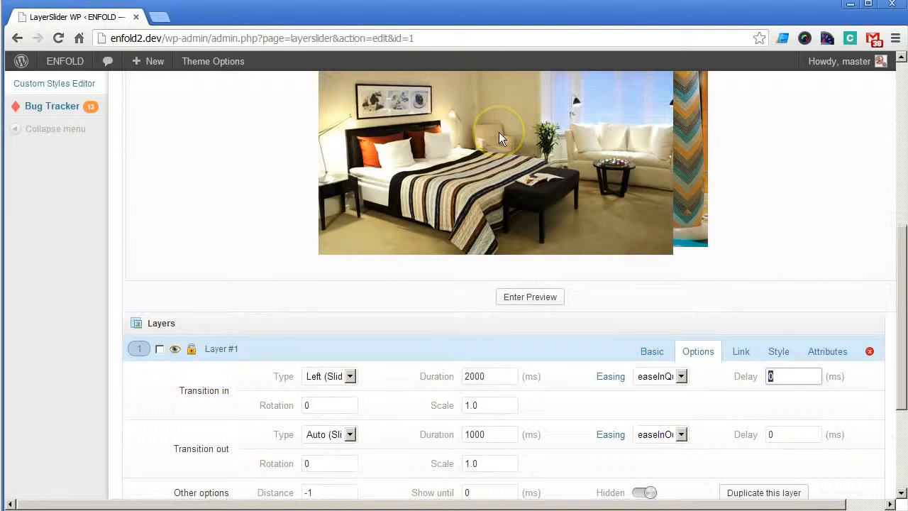
scroll(498, 132, "down", 1)
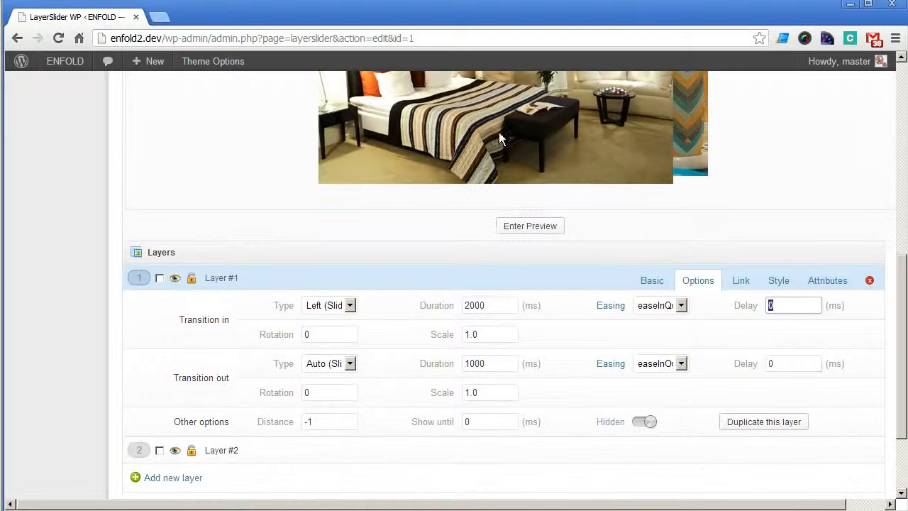
double_click(790, 308)
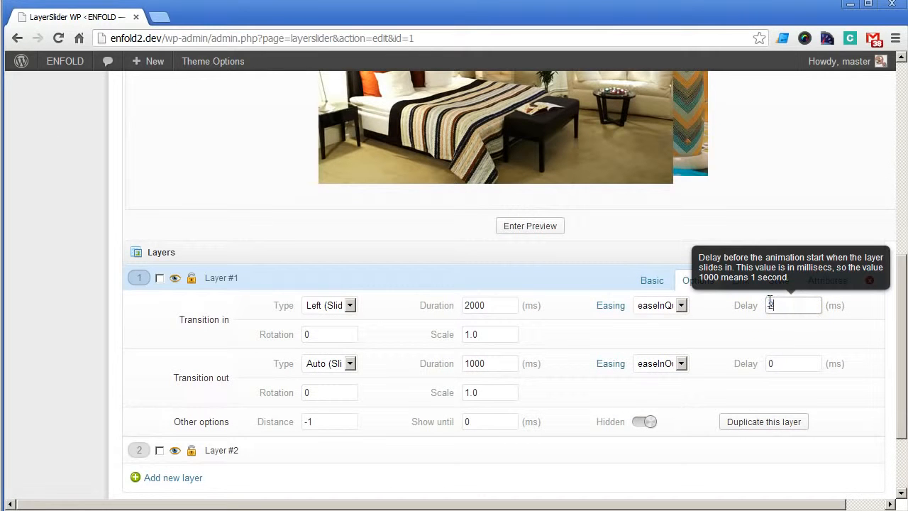
type("2000")
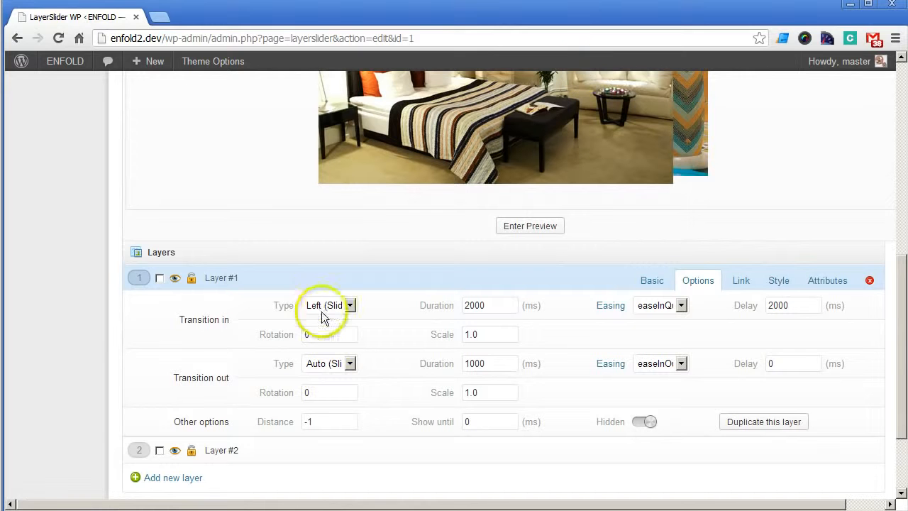
Step: Set Layer #1's transition-out type to Fade
left_click(347, 365)
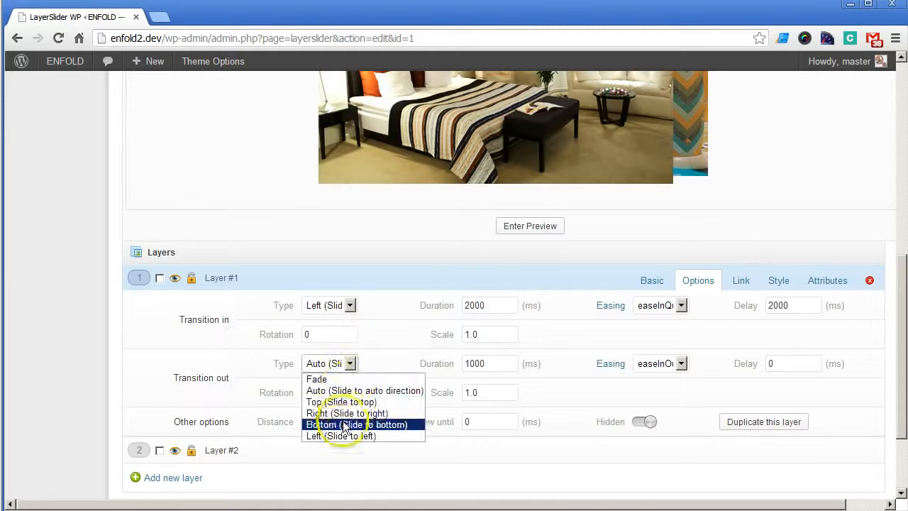
left_click(342, 389)
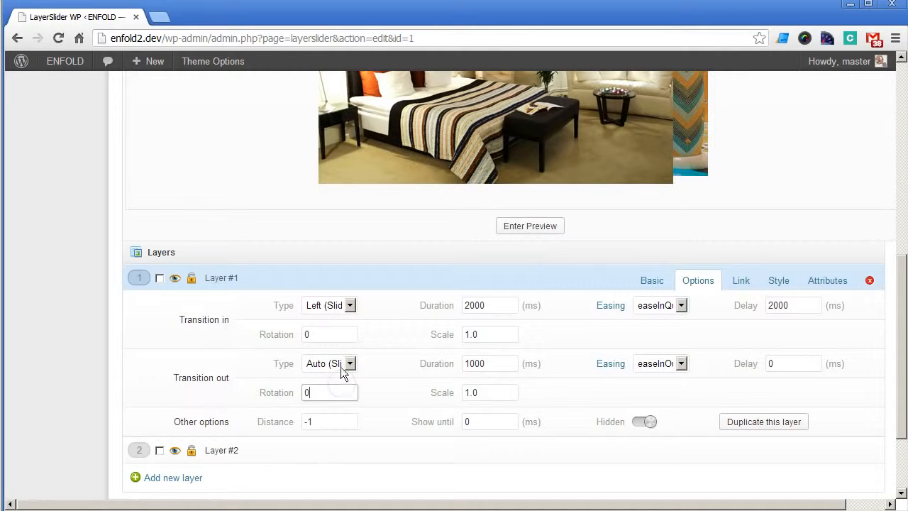
left_click(341, 366)
left_click(333, 378)
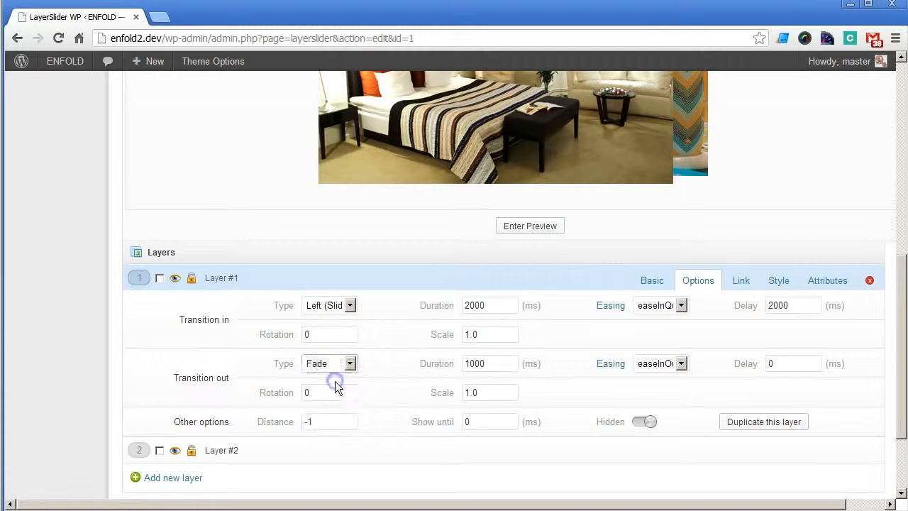
left_click(324, 392)
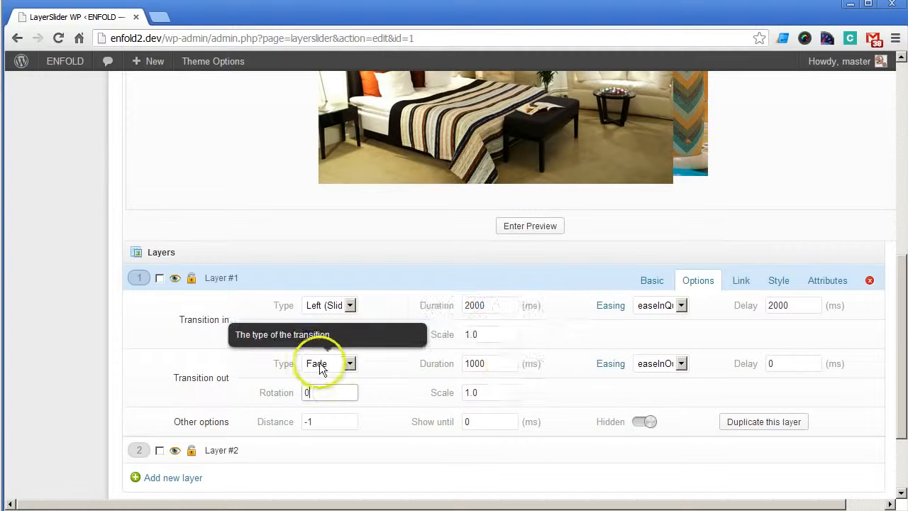
Step: Set Layer #1's transition-out easing to easeInQuad
left_click(509, 365)
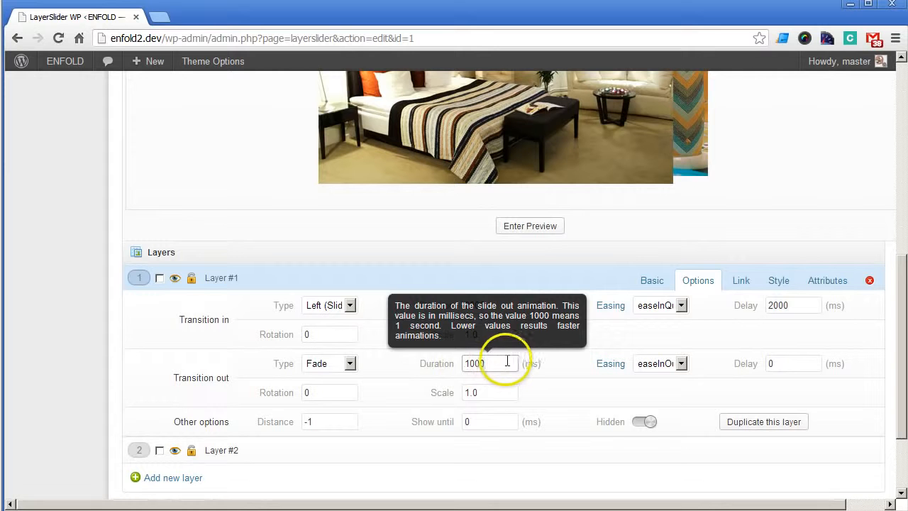
left_click(667, 363)
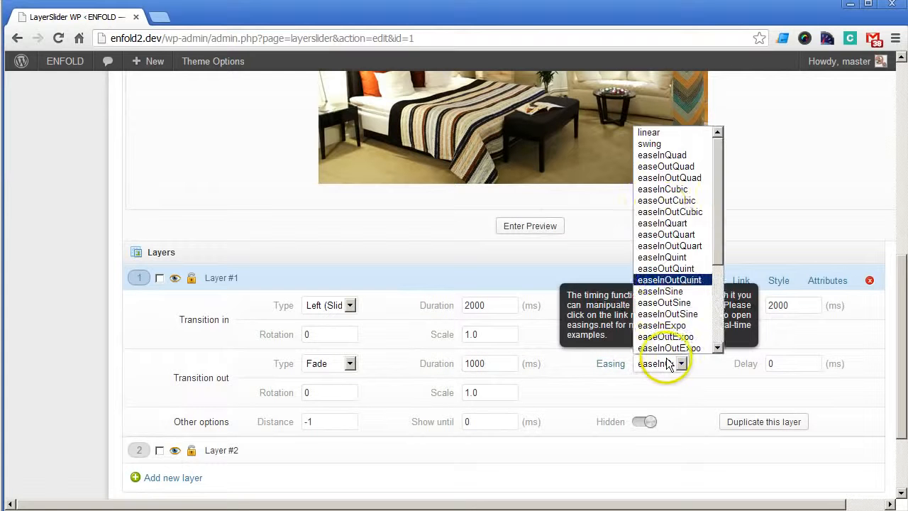
left_click(666, 156)
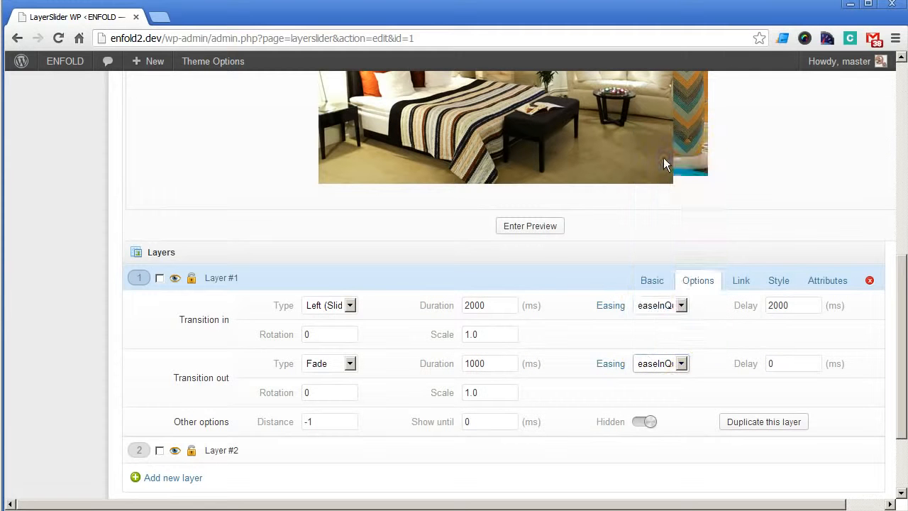
Step: Set Layer #1's transition-out delay to 1000 ms
left_click(770, 364)
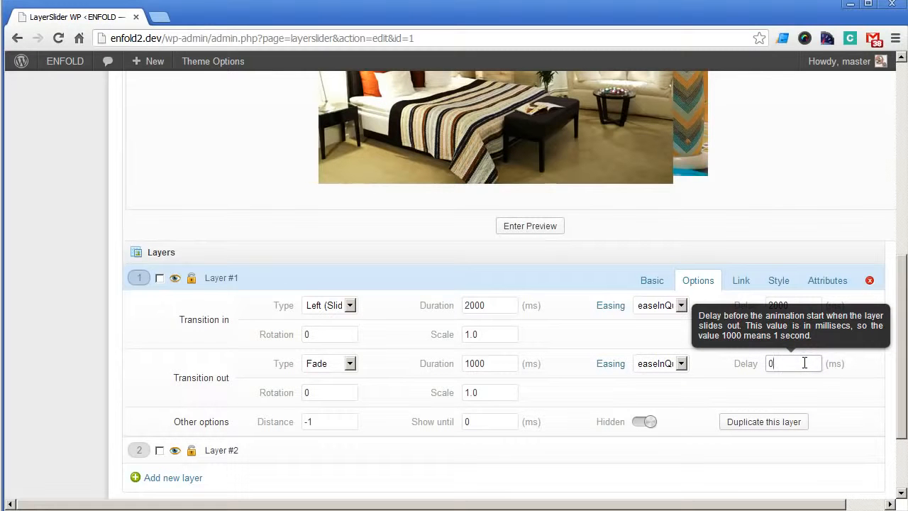
left_click_drag(766, 360, 741, 357)
type("1")
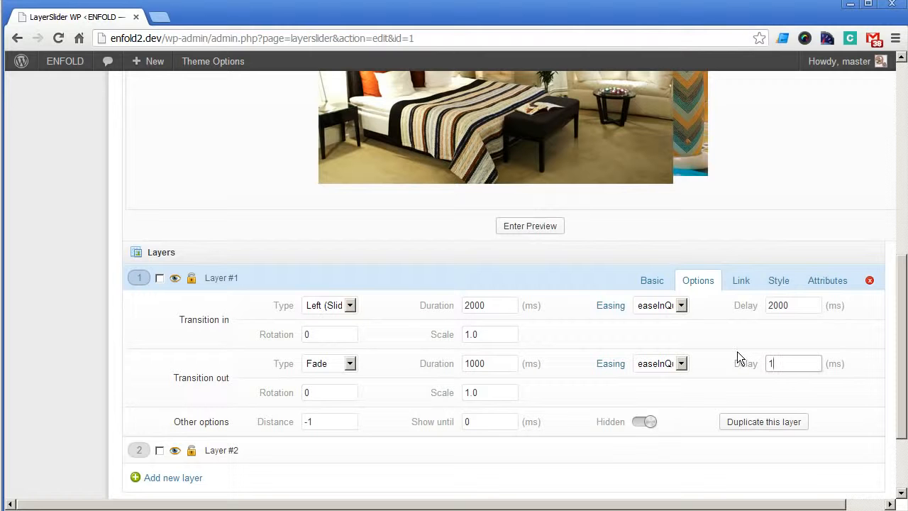
type("000")
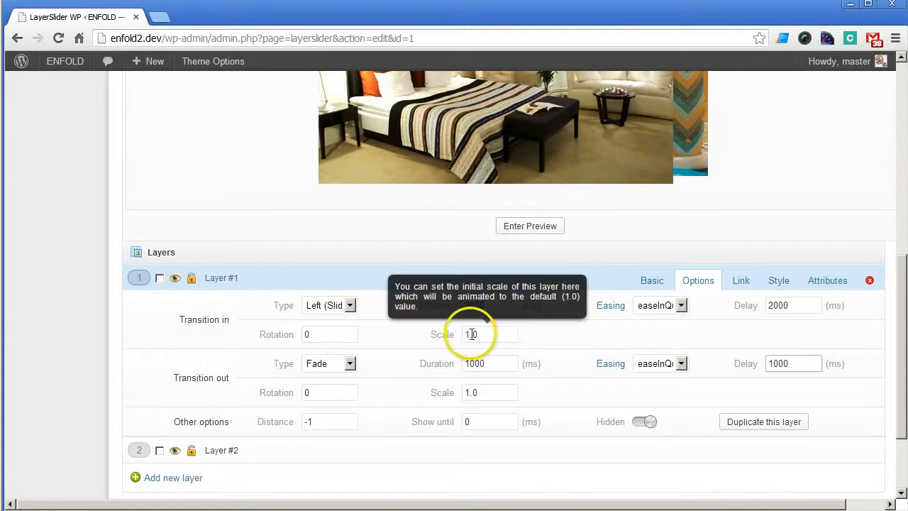
Step: Set Layer #1's transition-in scale to 0.1
left_click_drag(471, 334, 459, 333)
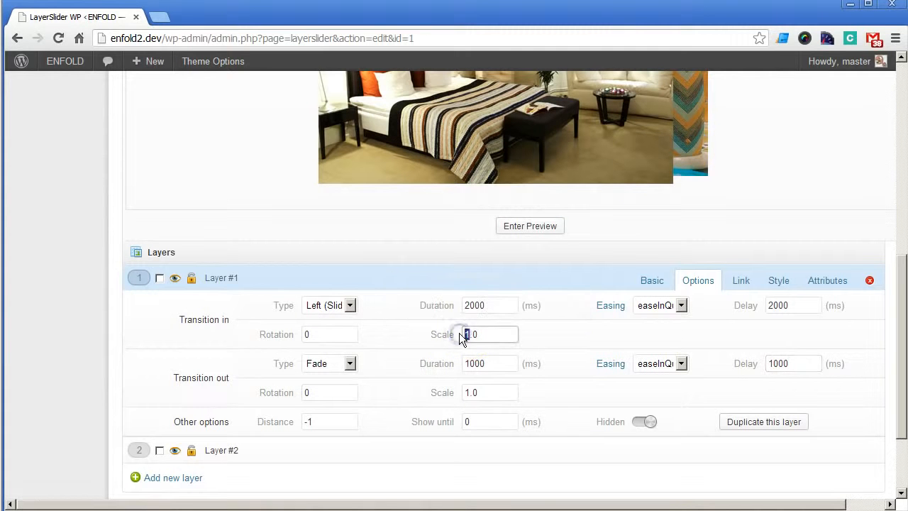
type("0")
left_click(488, 330)
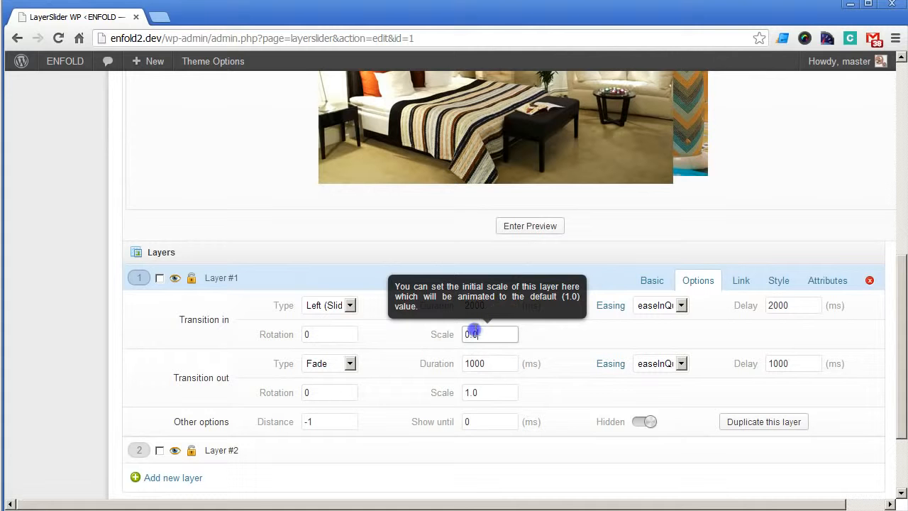
left_click(495, 360)
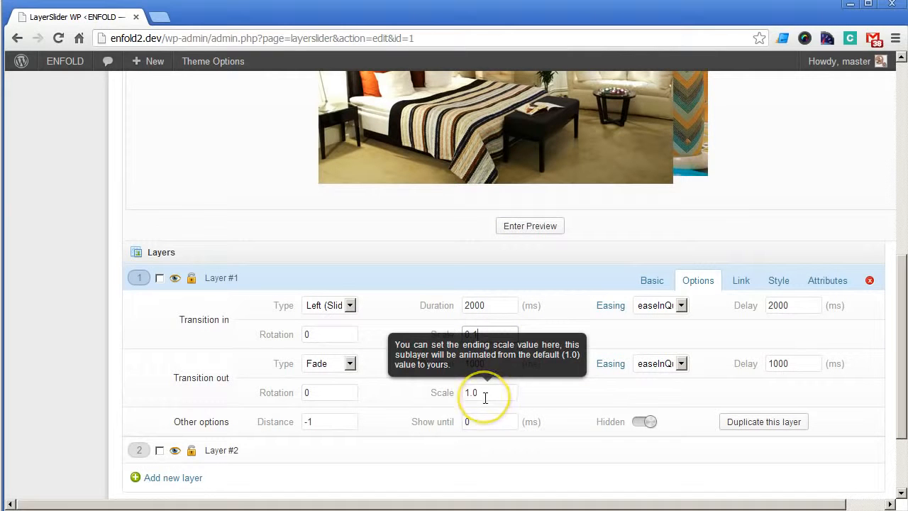
Step: Set Layer #1's transition-out rotation to 180 and play the slider preview, closing it when done
left_click(269, 394)
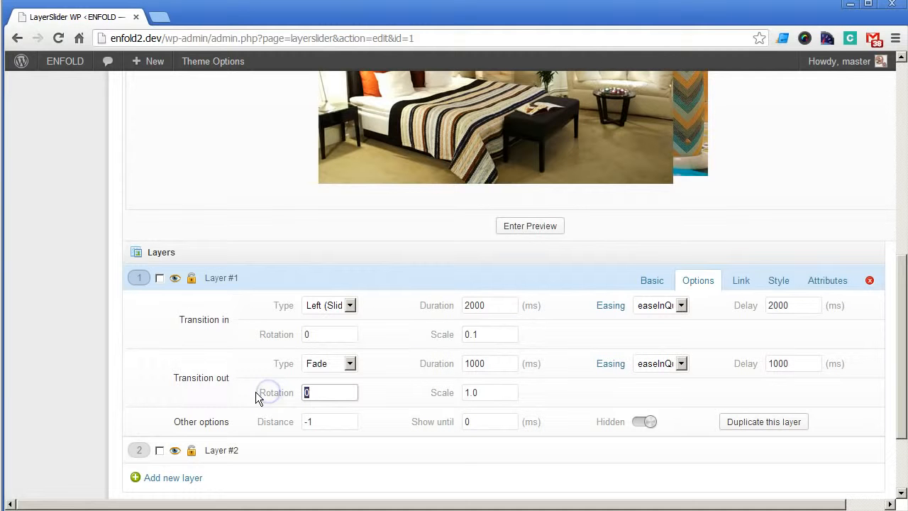
type("18")
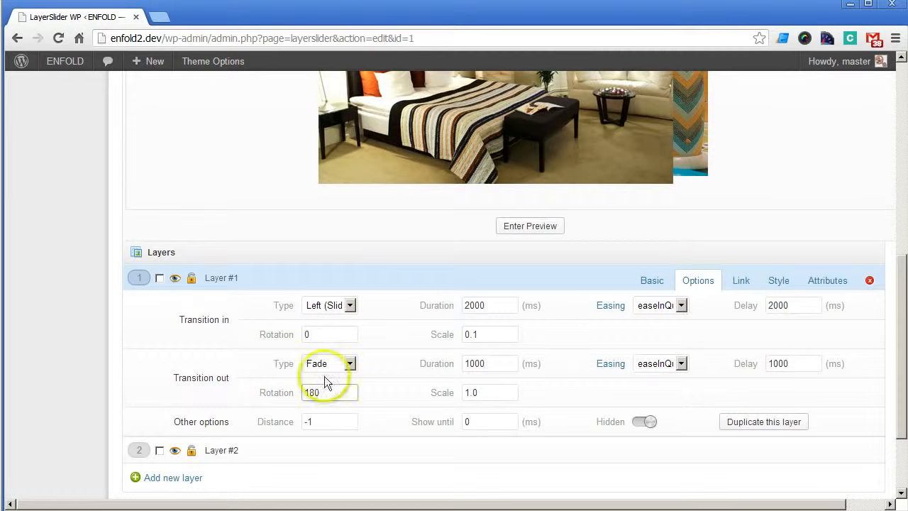
scroll(576, 306, "up", 1)
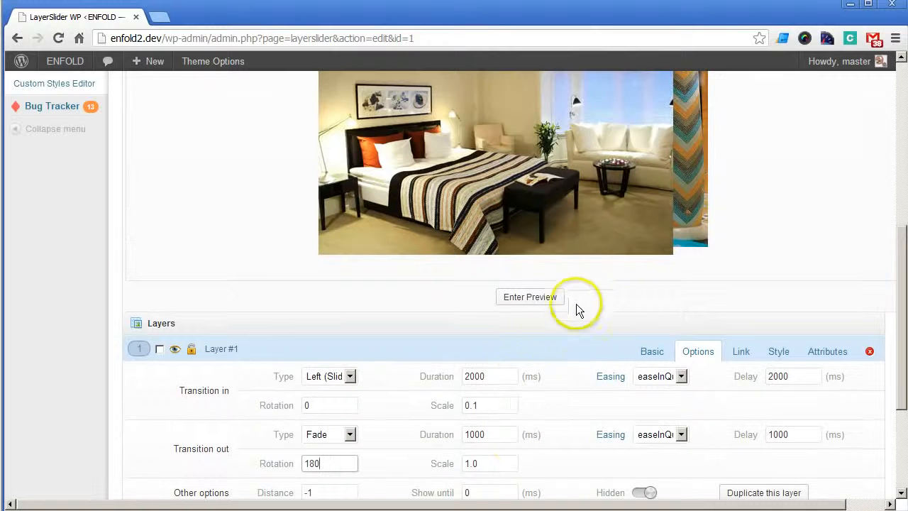
left_click(506, 298)
scroll(635, 298, "up", 2)
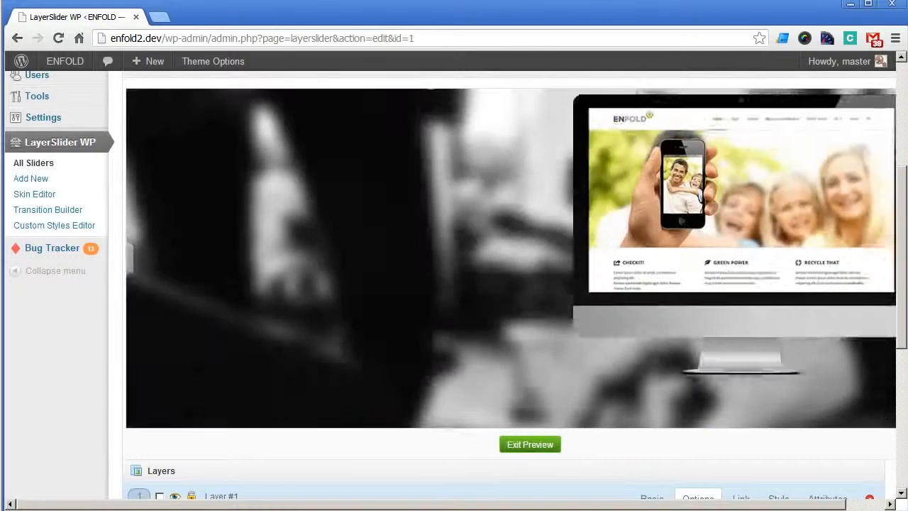
left_click(531, 441)
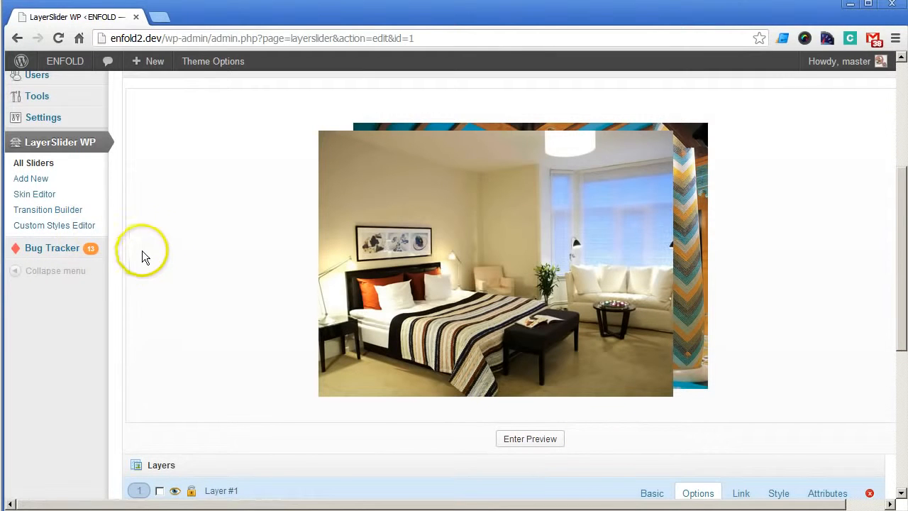
Step: Set Layer #1's transition-out delay to 2100 ms and its transition-out type to Bottom (Slide to bottom)
scroll(140, 259, "down", 5)
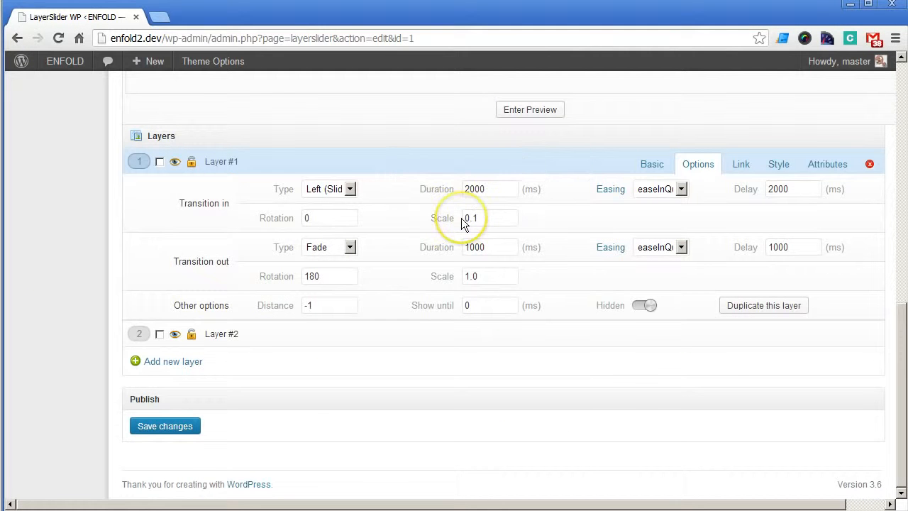
scroll(461, 218, "up", 5)
scroll(414, 274, "down", 4)
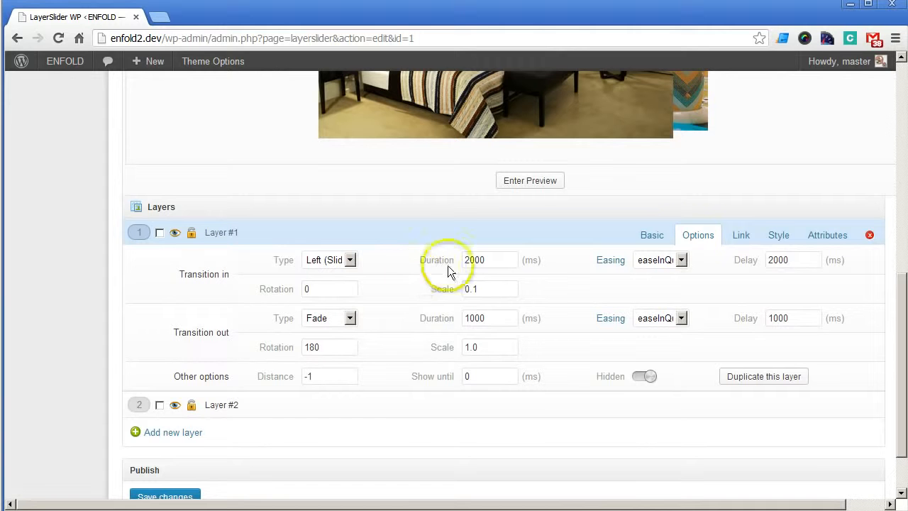
mouse_move(778, 318)
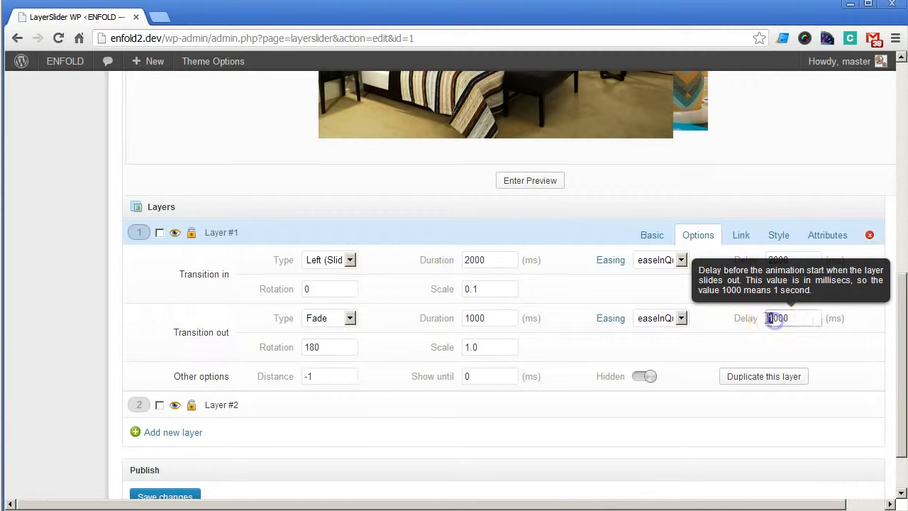
type("2")
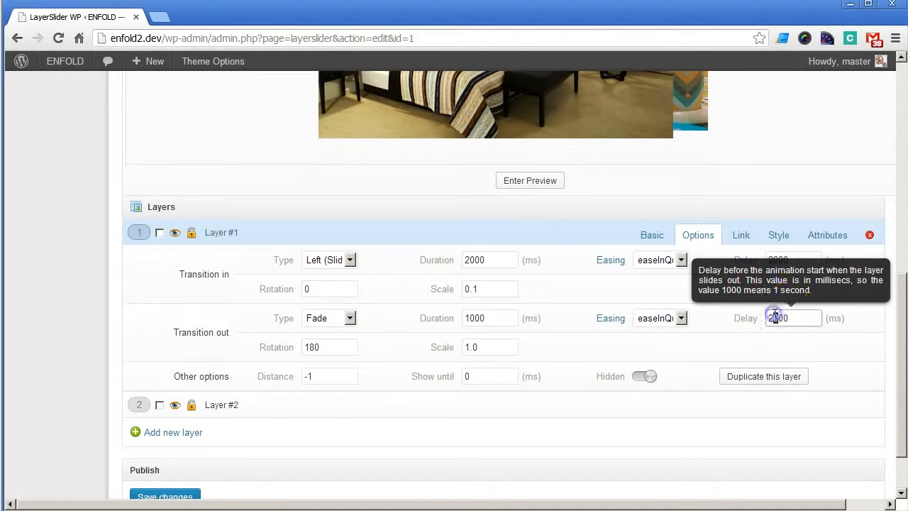
type("1")
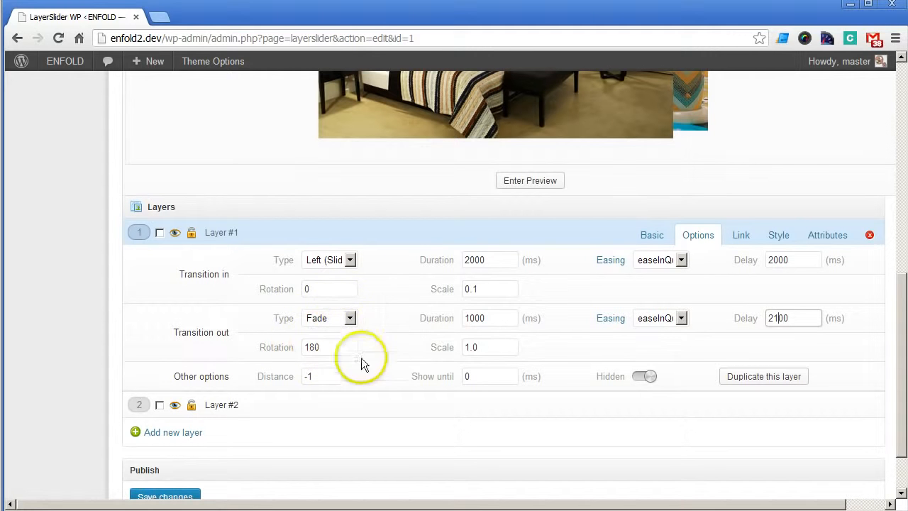
left_click(329, 320)
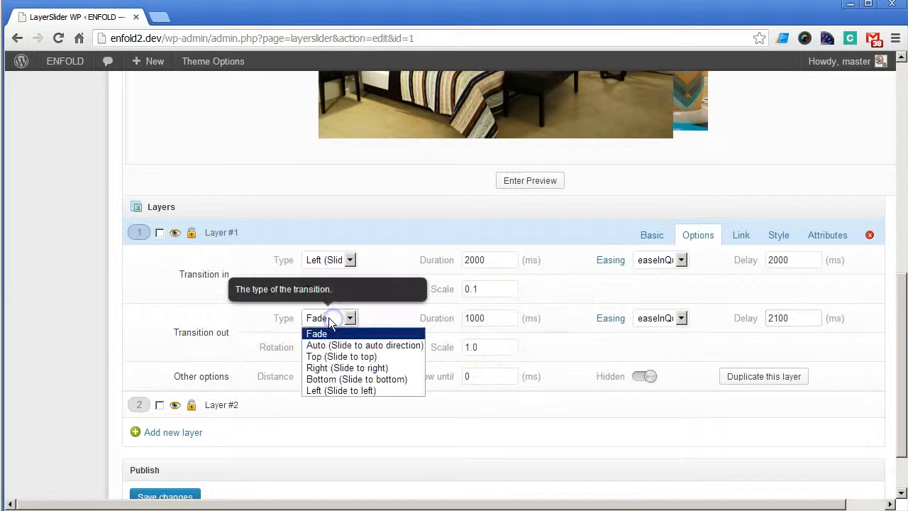
left_click(327, 379)
Step: Move the bedroom image on the slide canvas so it covers the pool image, and play the slider preview
scroll(719, 345, "up", 4)
scroll(537, 305, "down", 1)
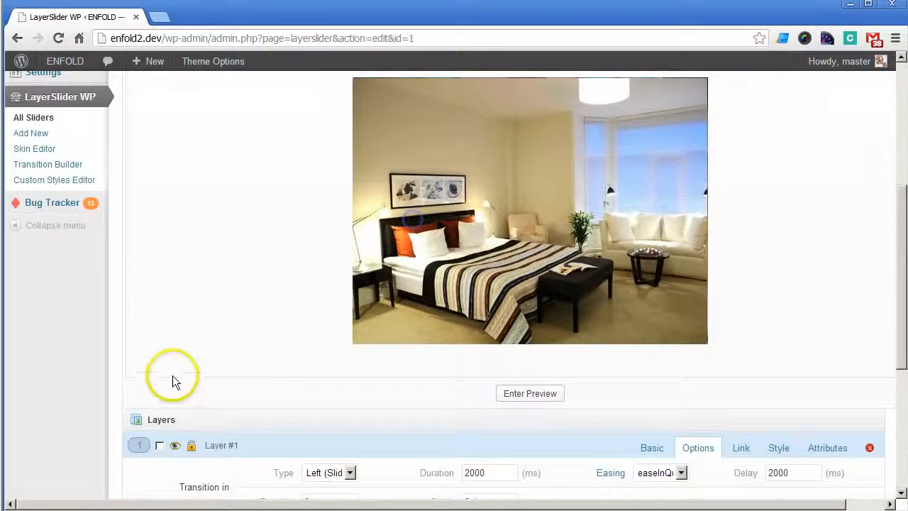
scroll(171, 381, "down", 2)
left_click(541, 253)
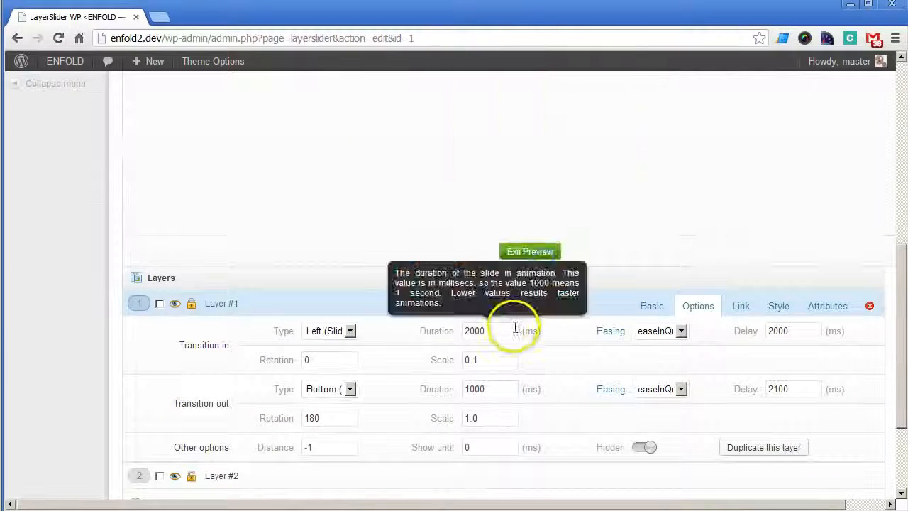
scroll(566, 388, "up", 4)
scroll(567, 391, "down", 1)
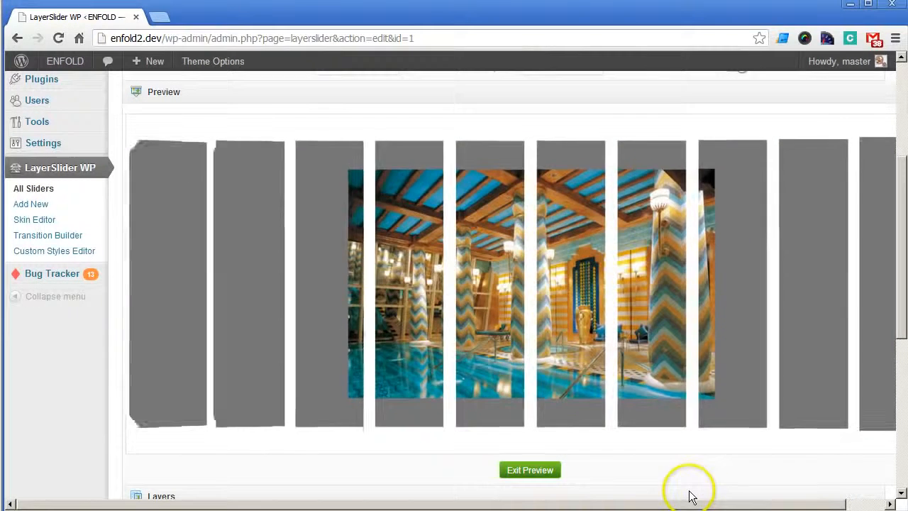
Step: Make Layer #2 an H2 heading with the content "Welcome to the Hotel!"
scroll(577, 428, "down", 5)
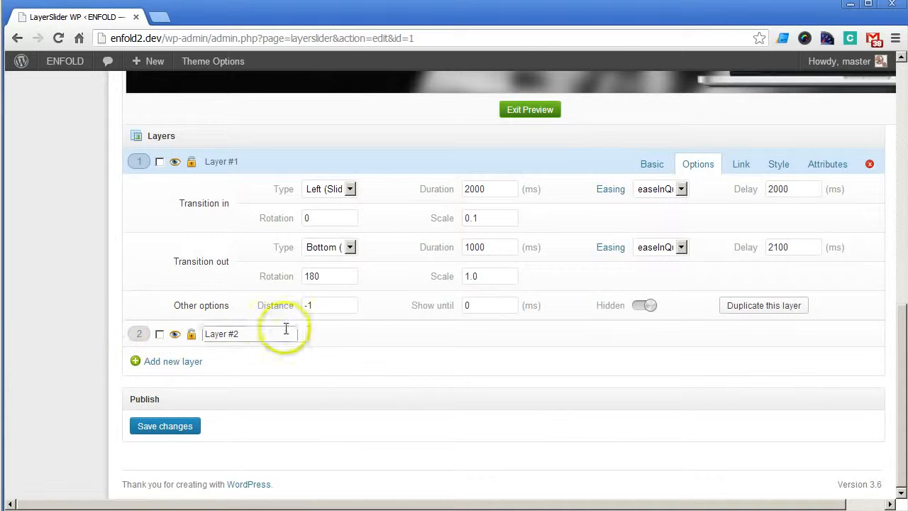
left_click(327, 344)
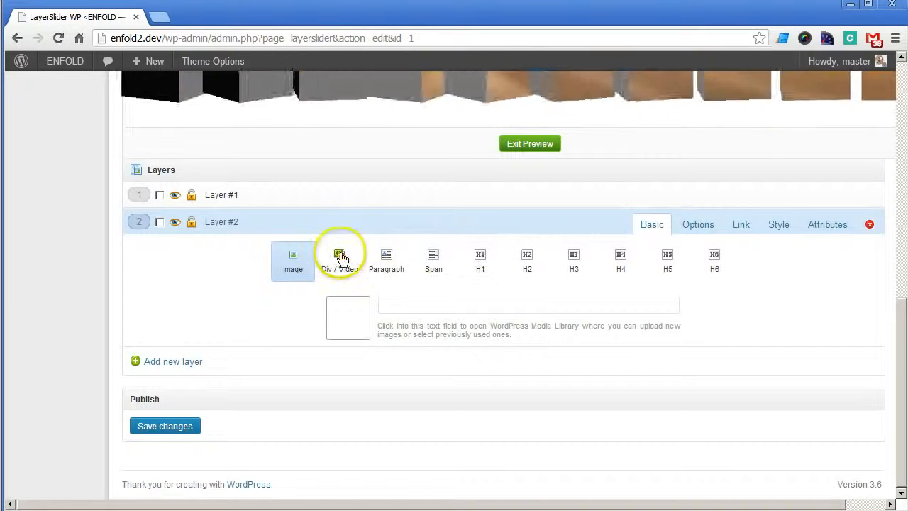
left_click(525, 259)
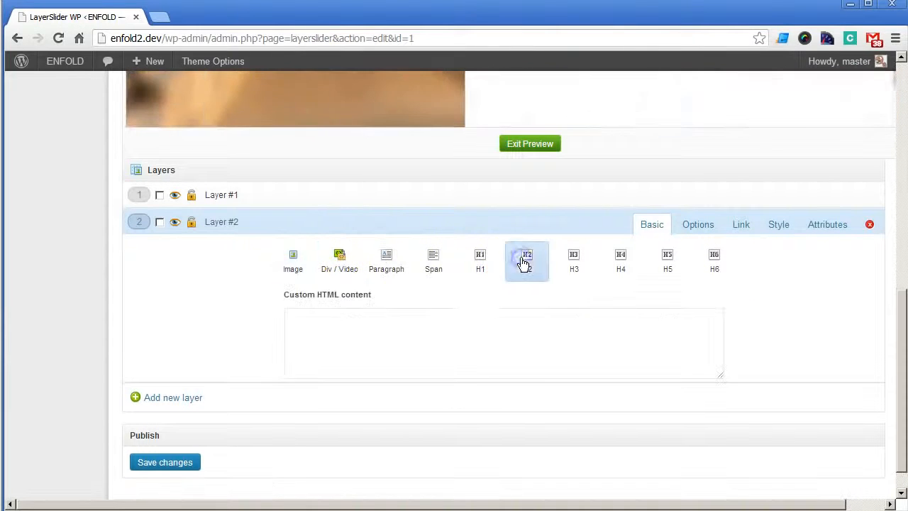
left_click(376, 341)
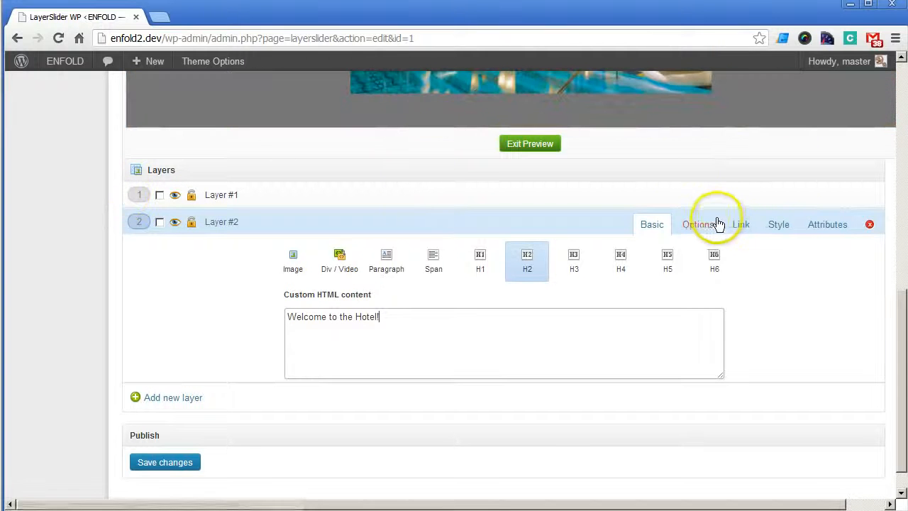
Step: Set Layer #2's font color to purple #8224e3 in its style settings
left_click(779, 224)
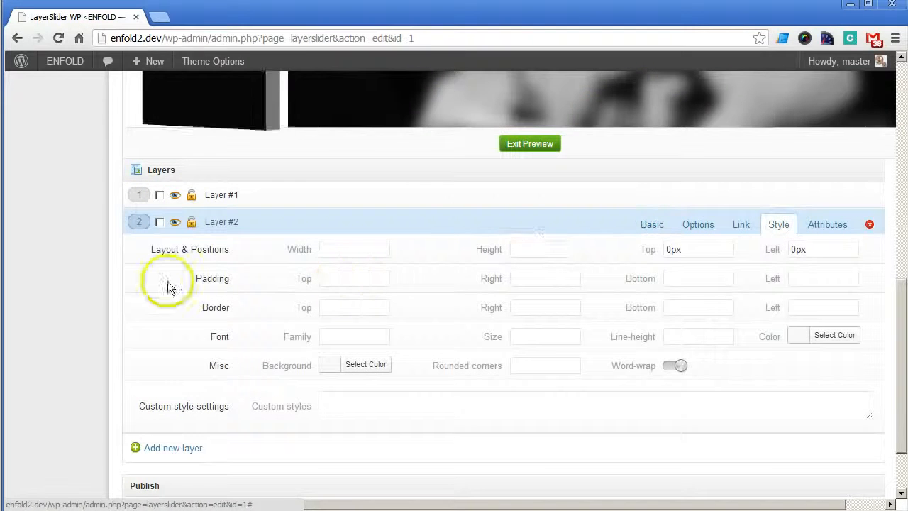
left_click(803, 339)
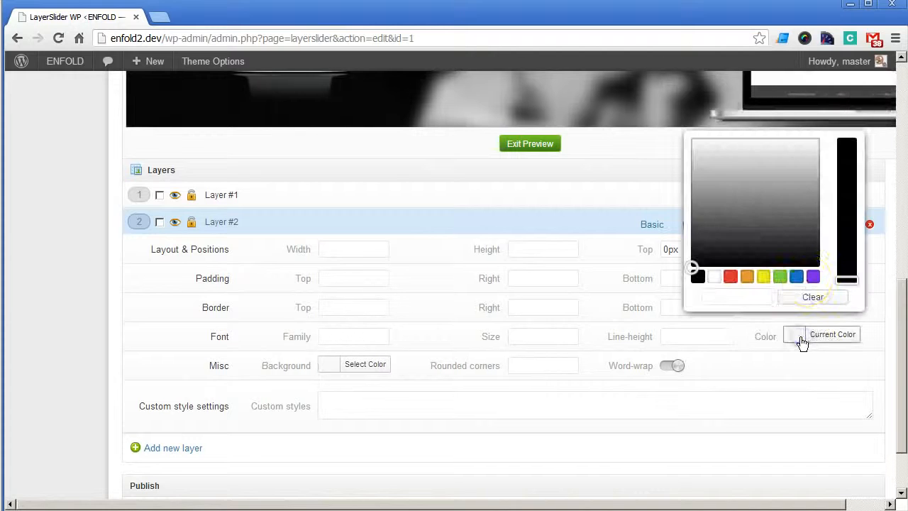
left_click(811, 278)
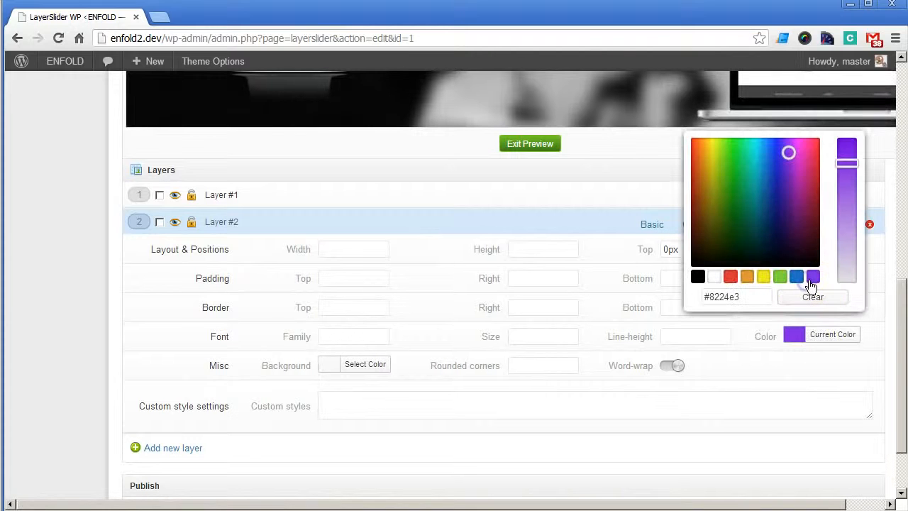
left_click(742, 352)
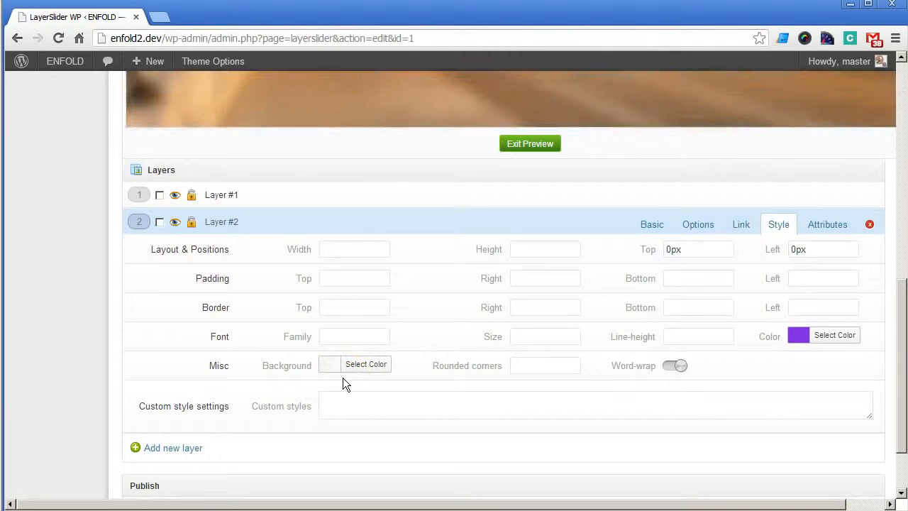
left_click(536, 367)
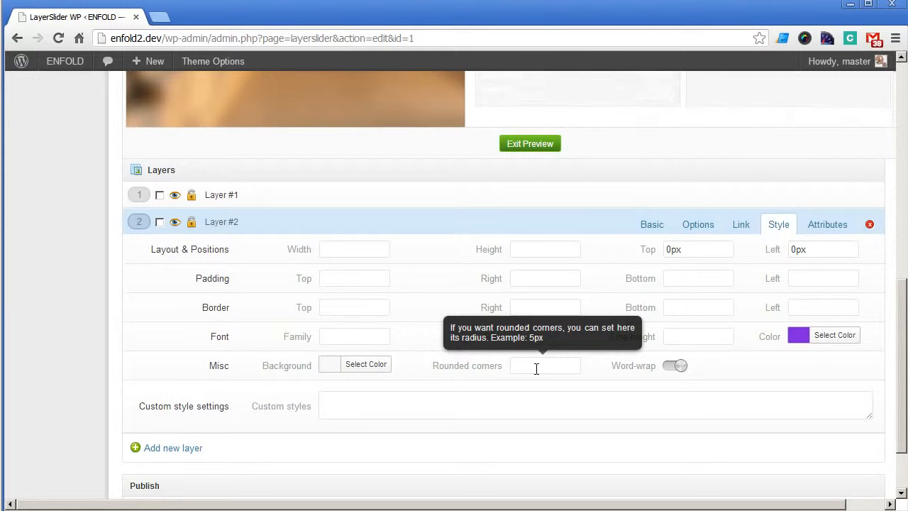
Step: Return to Layer #2's basic content settings and close the slider preview to show the editable slide canvas
scroll(537, 368, "up", 3)
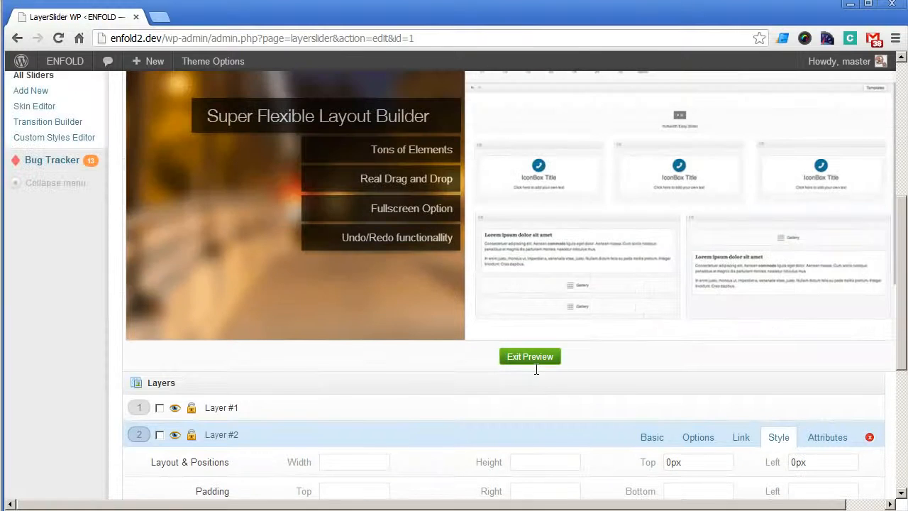
scroll(536, 368, "down", 2)
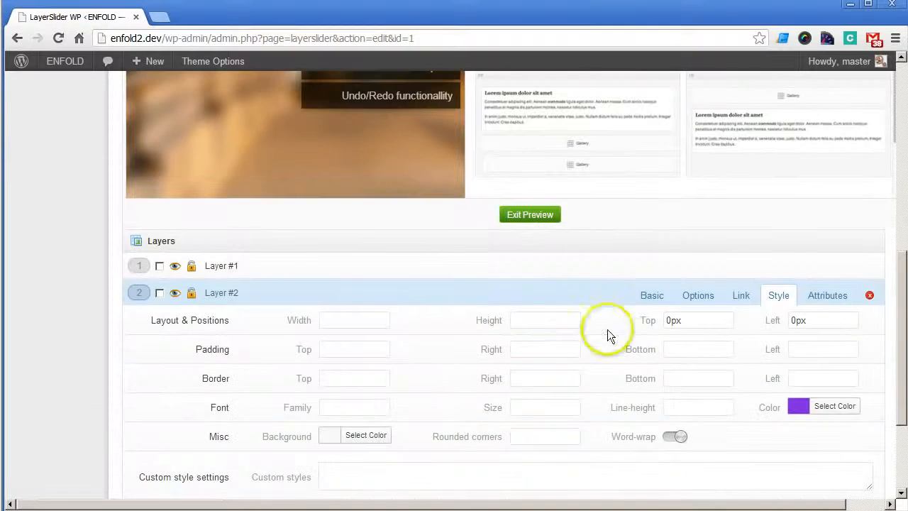
left_click(641, 295)
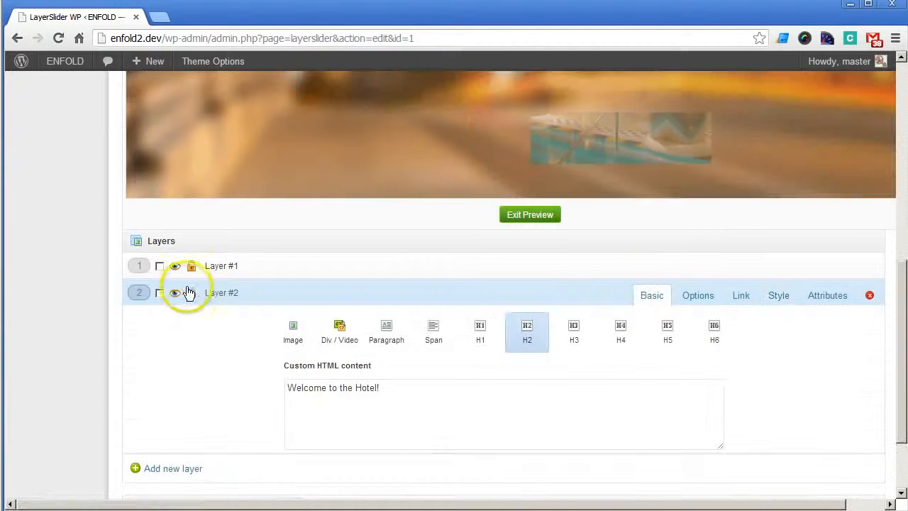
scroll(247, 316, "up", 1)
left_click(544, 286)
scroll(426, 312, "up", 2)
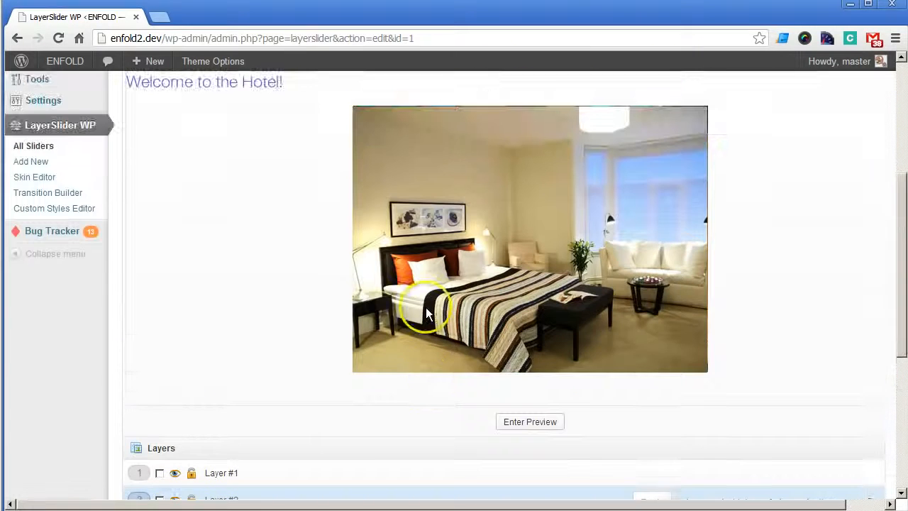
Step: Move the "Welcome to the Hotel!" heading on the slide canvas so it sits roughly centered above the bedroom image
scroll(425, 314, "up", 1)
scroll(387, 341, "down", 4)
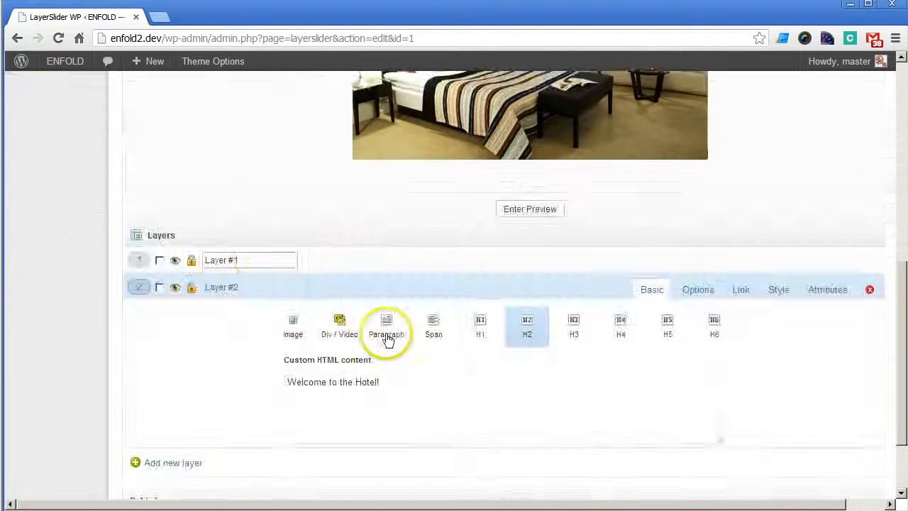
scroll(393, 336, "up", 4)
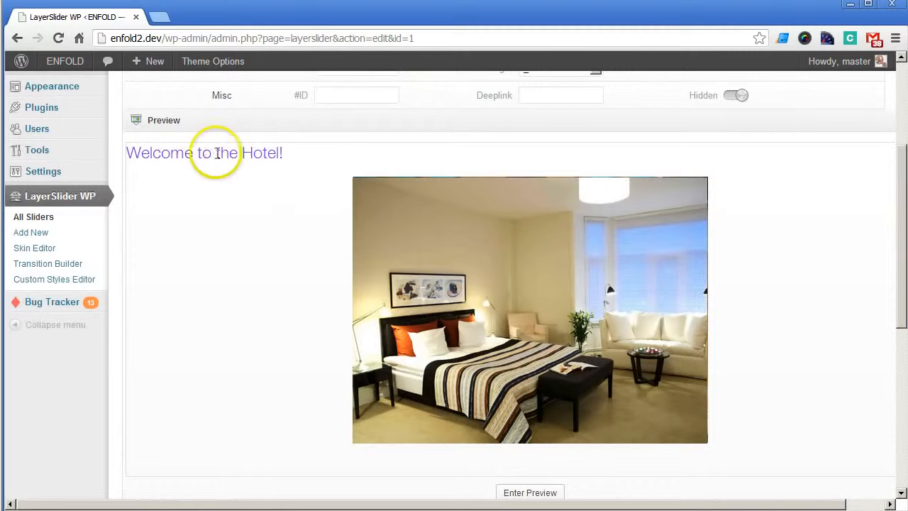
left_click_drag(216, 154, 543, 159)
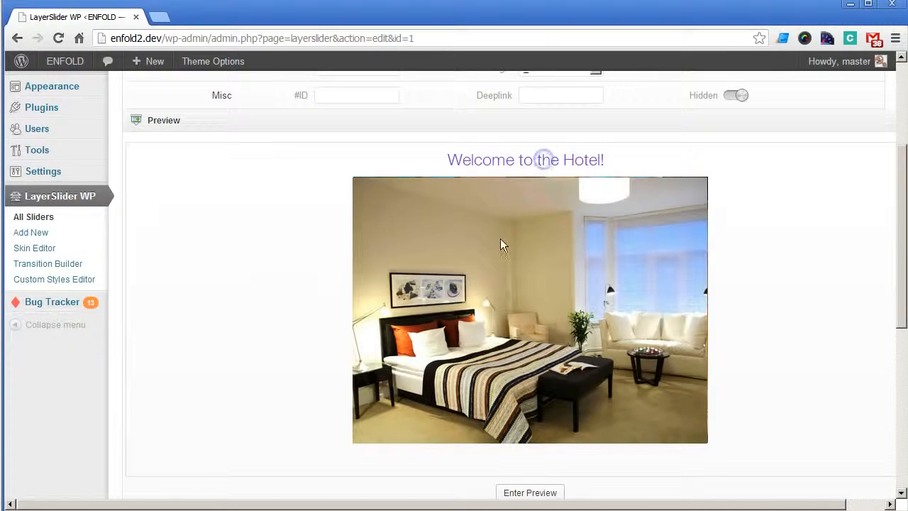
Step: Set Layer #2's transition-in type to Right (Slide from right)
scroll(500, 245, "down", 4)
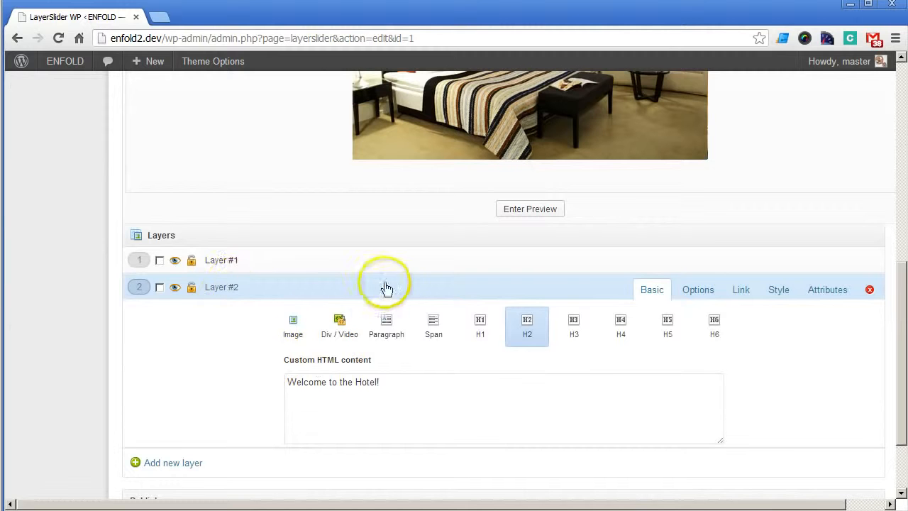
left_click(698, 290)
scroll(369, 354, "down", 2)
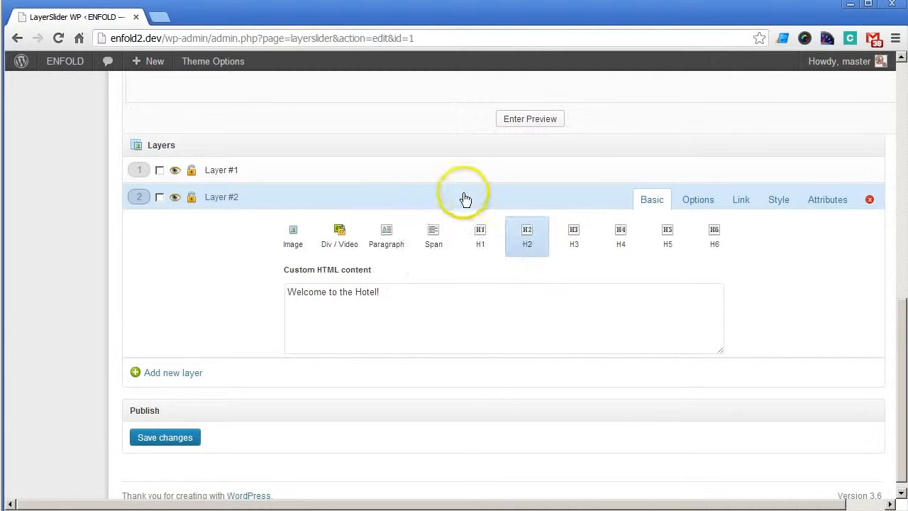
left_click(698, 203)
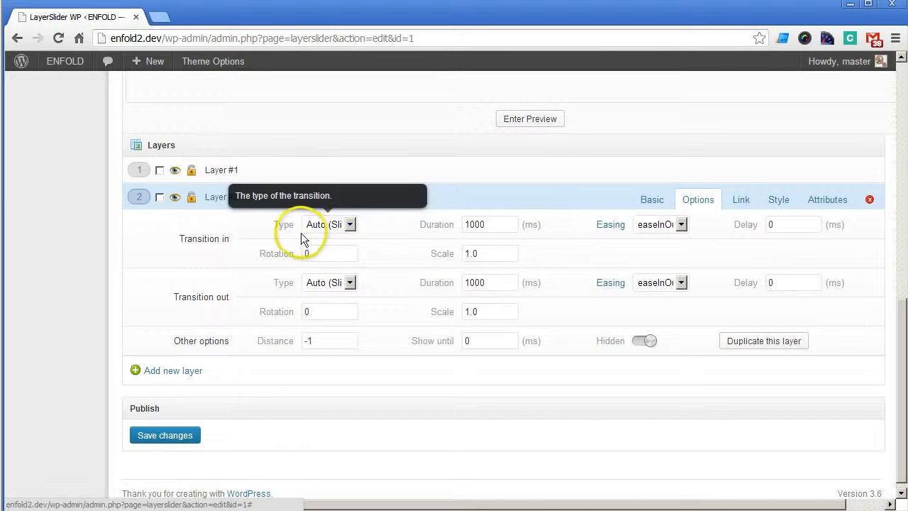
left_click(325, 225)
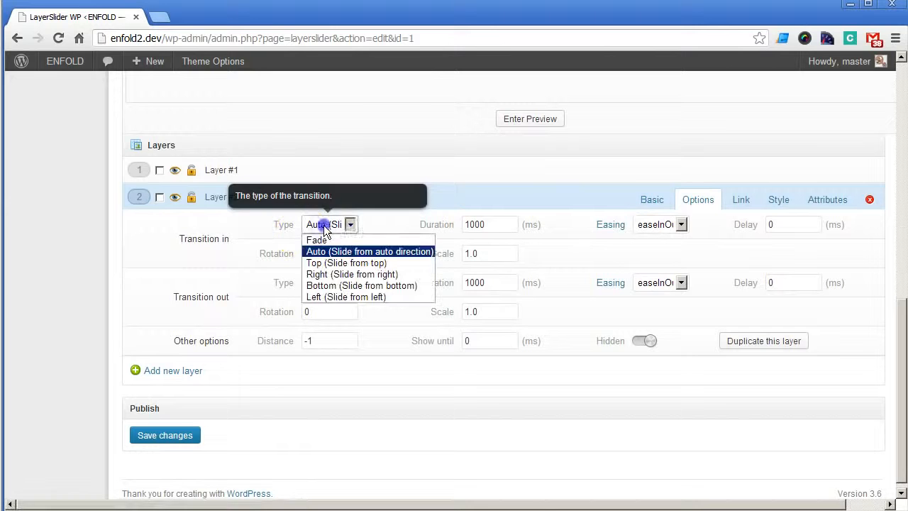
left_click(339, 274)
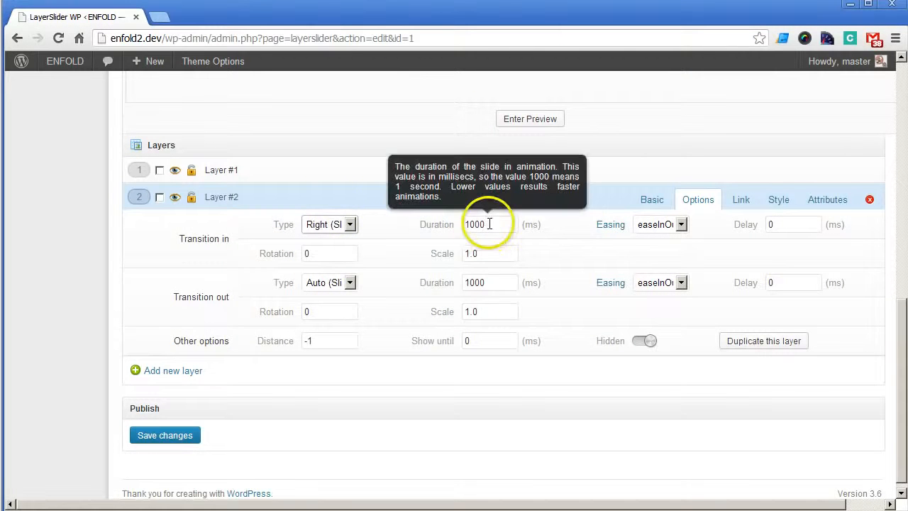
Step: Set Layer #2's transition-in easing to easeInQuad
double_click(474, 225)
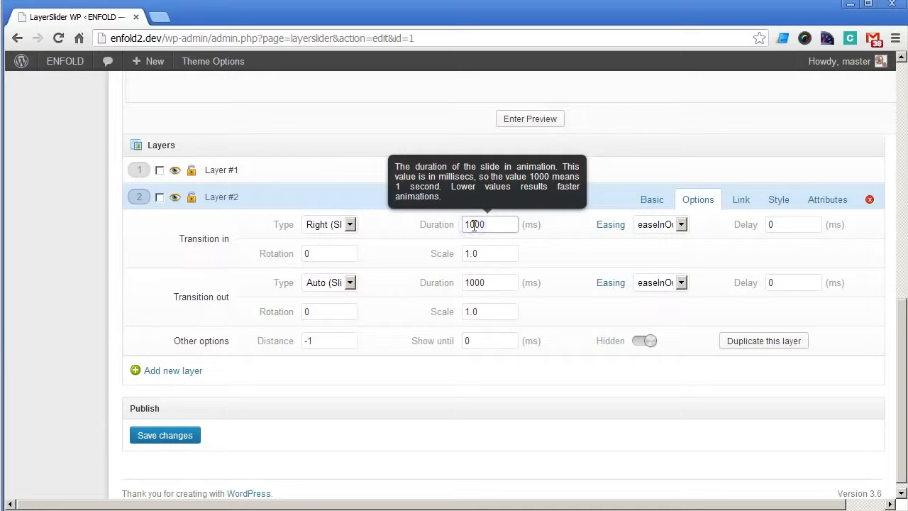
left_click(659, 224)
left_click(660, 250)
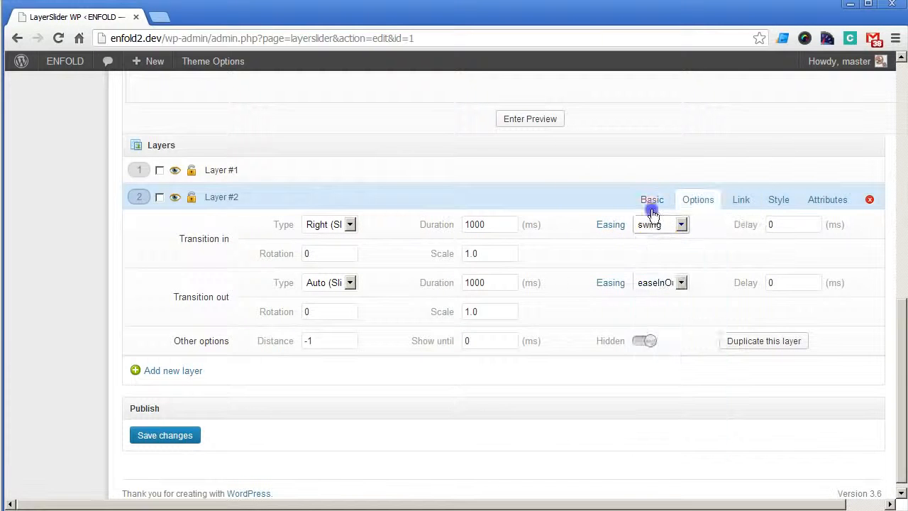
left_click(652, 200)
left_click(698, 204)
left_click(680, 225)
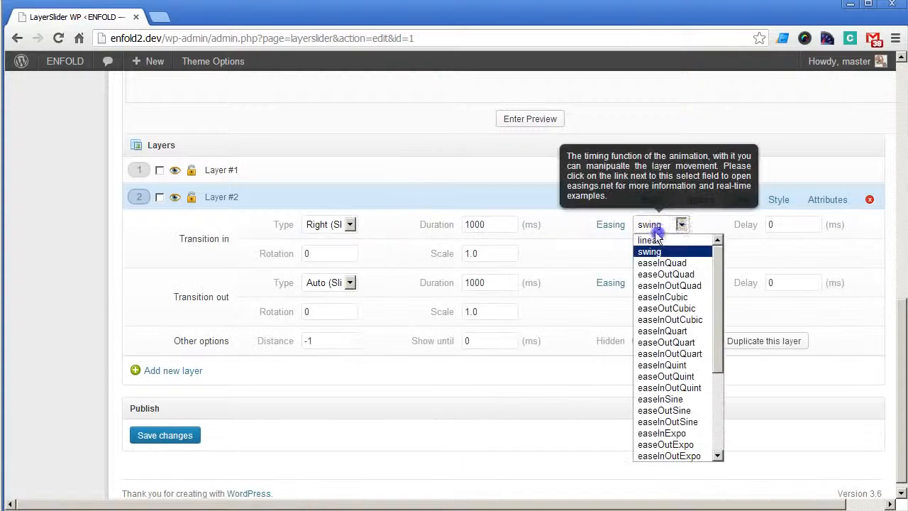
left_click(664, 260)
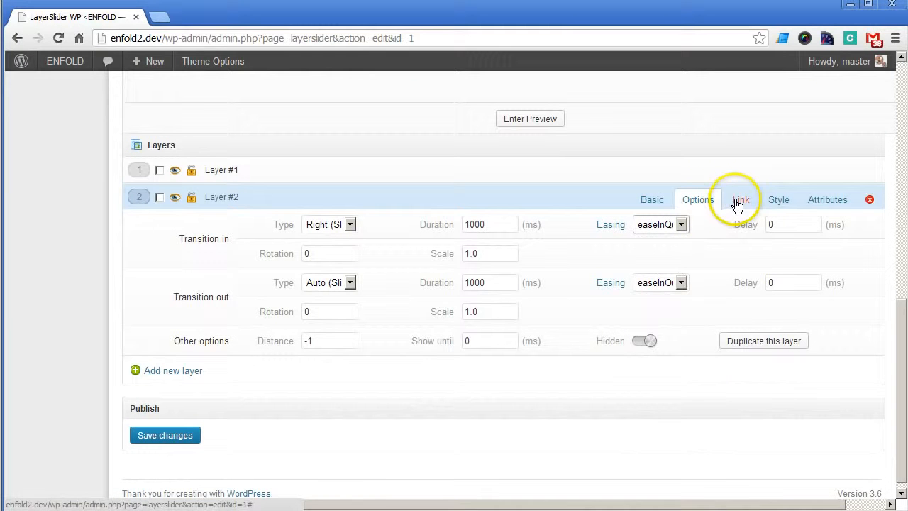
Step: Set Layer #2's delay to 2000 ms for the transition in and 2100 ms for the transition out
double_click(769, 225)
type("3")
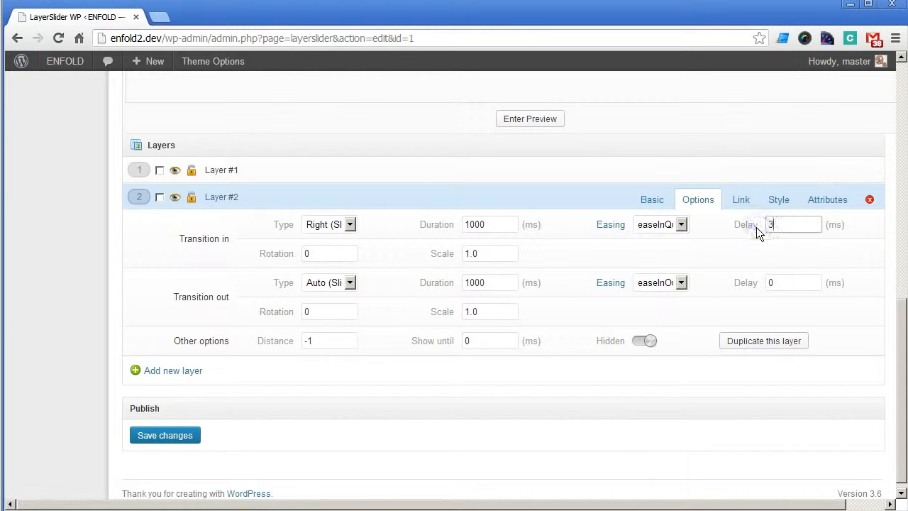
type("000")
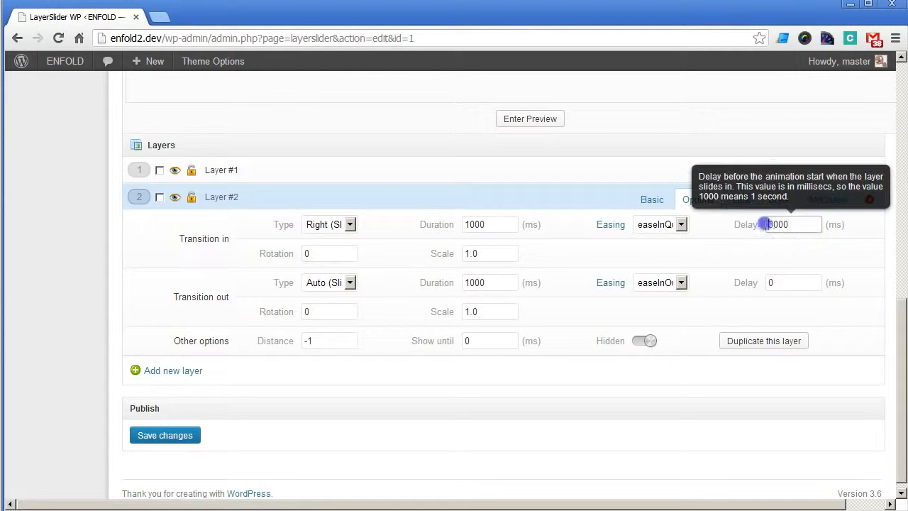
type("2")
double_click(780, 283)
type("2")
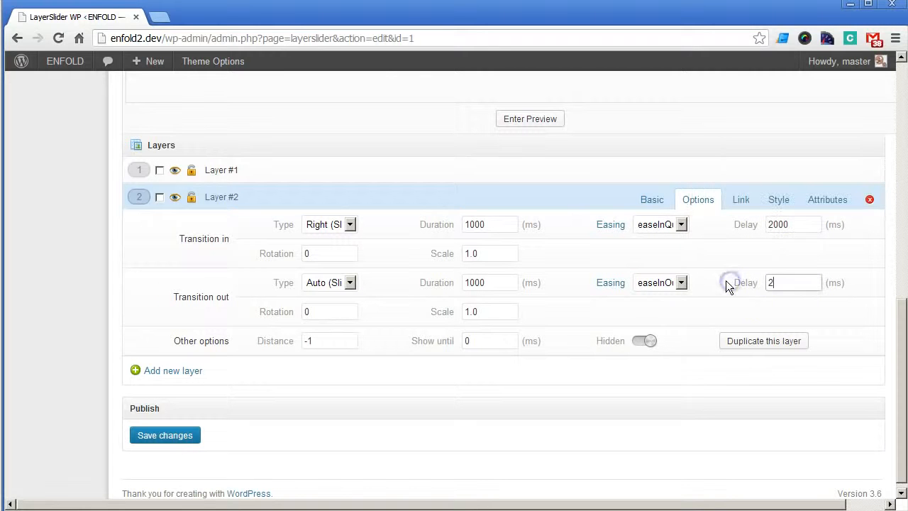
type("100")
Step: Configure Layer #2's transition out with easeInQuad easing, type Top (Slide to top) and a 2000 ms duration
left_click(672, 283)
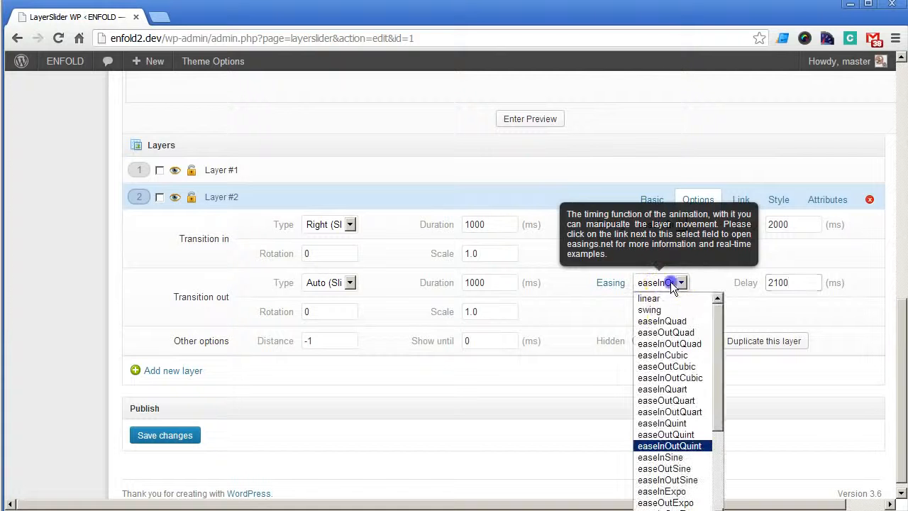
left_click(660, 321)
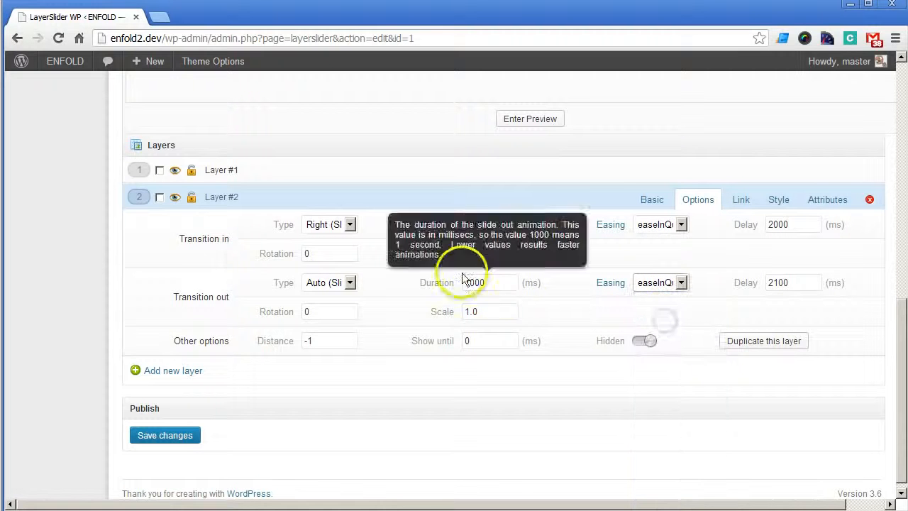
left_click(350, 284)
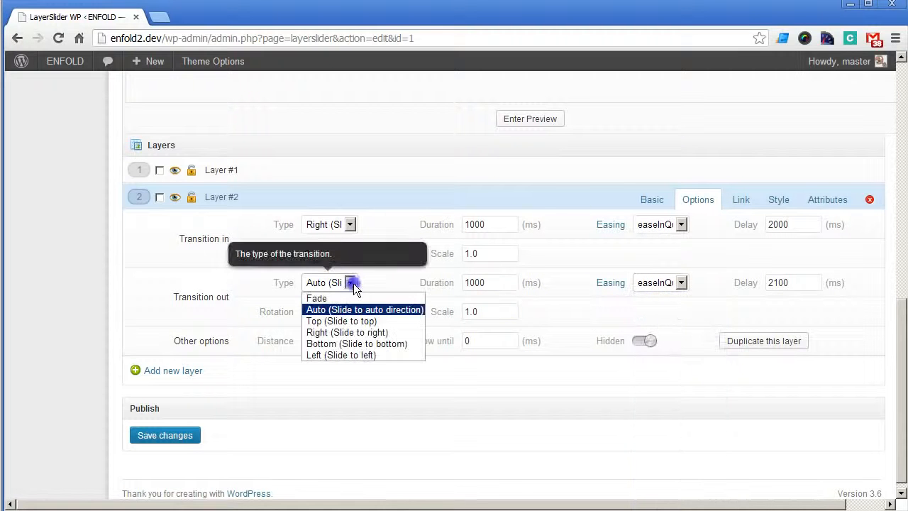
left_click(343, 321)
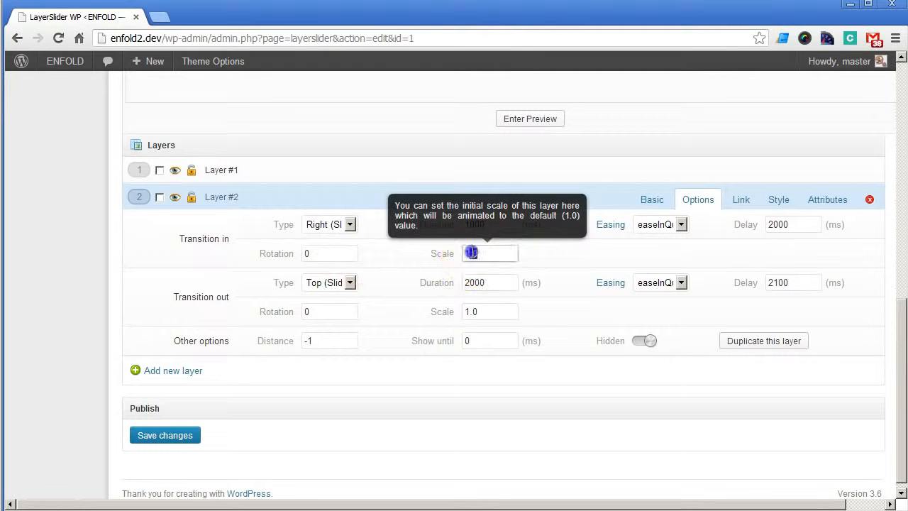
Step: Set Layer #2's scale to 0.1 for both transition in and transition out, and its transition-out rotation to 180
type(".5")
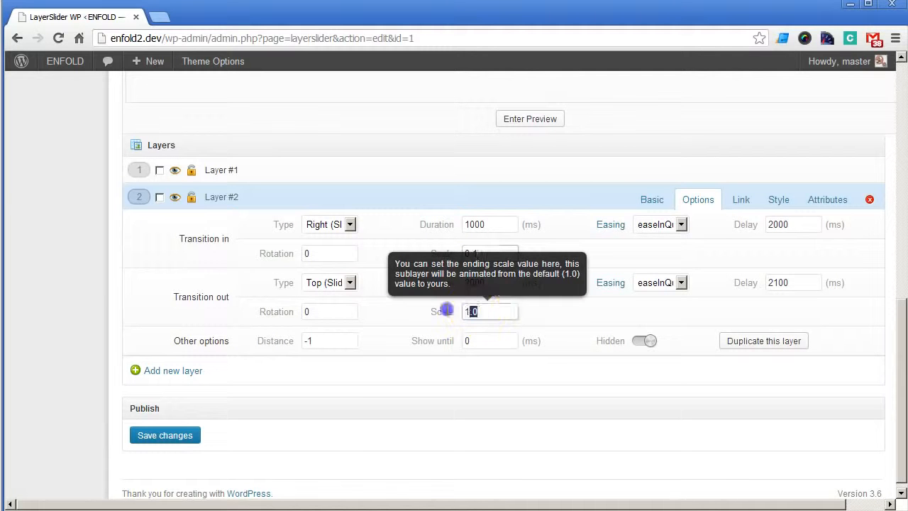
type("0.1")
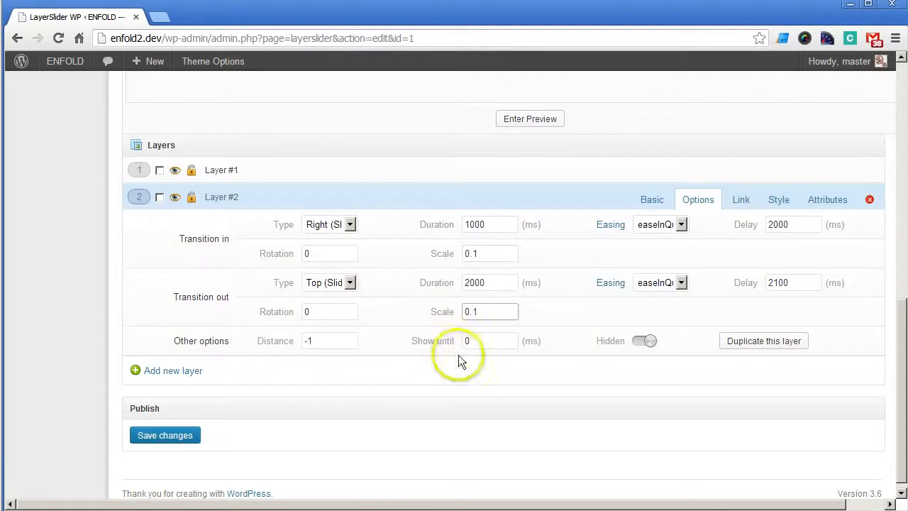
double_click(318, 311)
type("1")
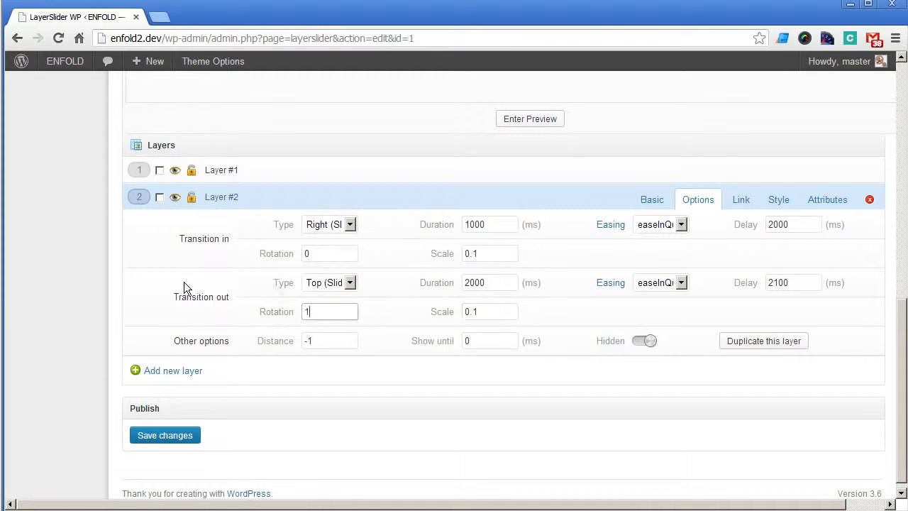
type("80")
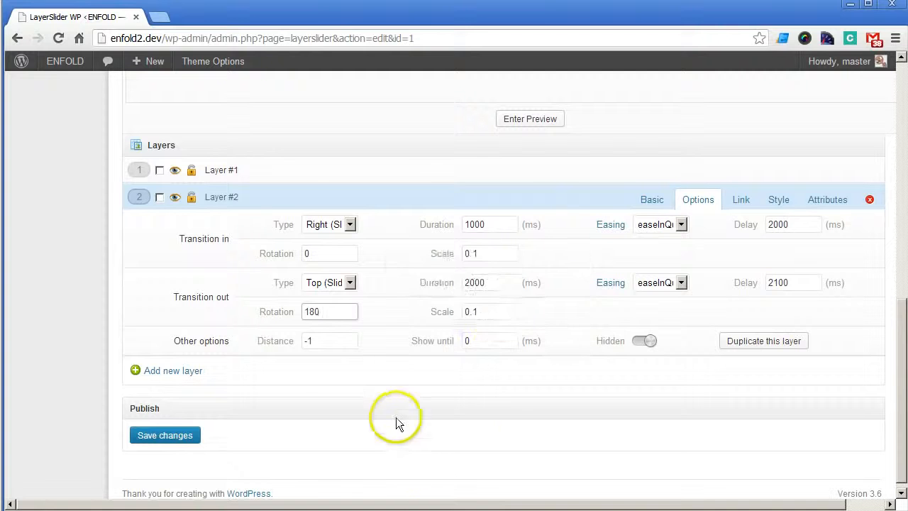
Step: Run the slider preview to check the animation with the current layer transition settings
scroll(396, 419, "up", 4)
left_click(511, 404)
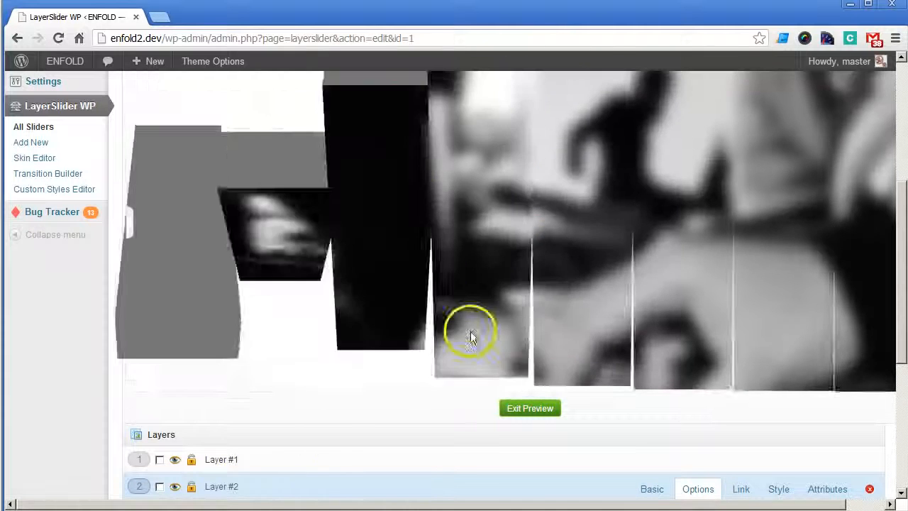
scroll(326, 449, "down", 5)
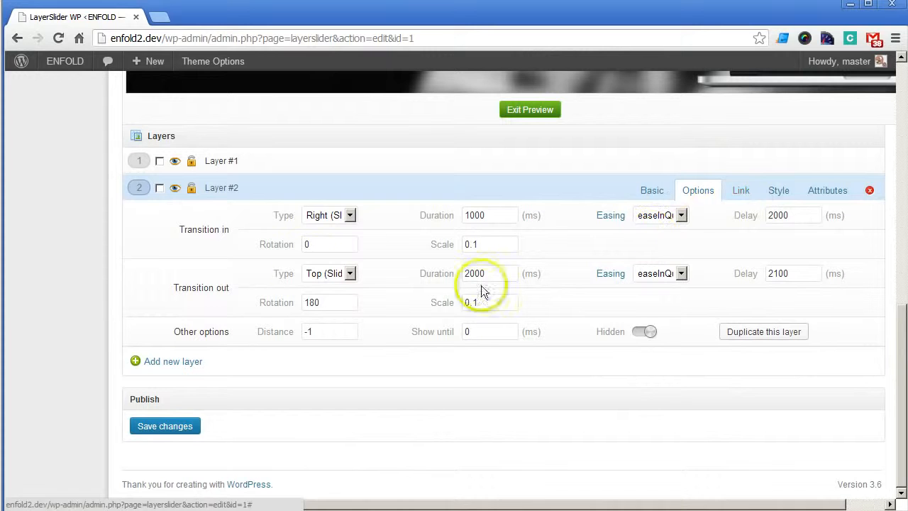
Step: Rename Layer #2 to cdffgv in the layers list
left_click(220, 189)
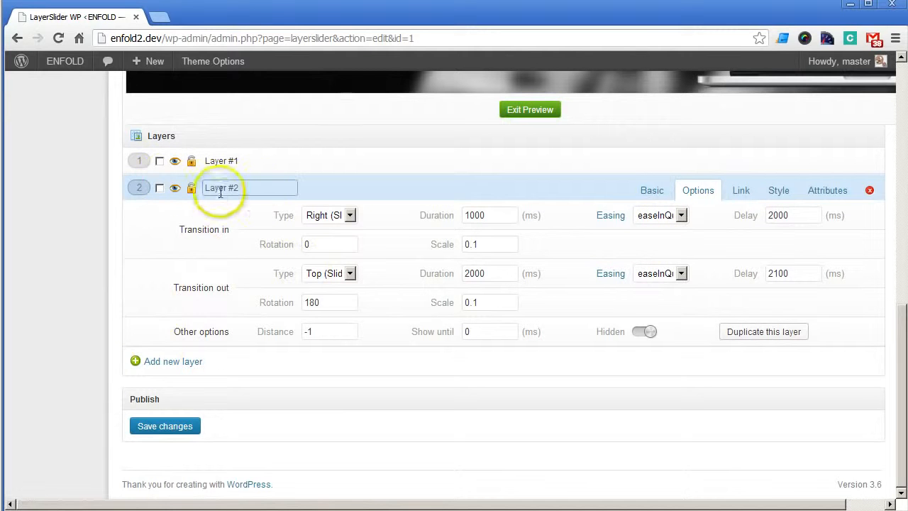
scroll(244, 192, "up", 2)
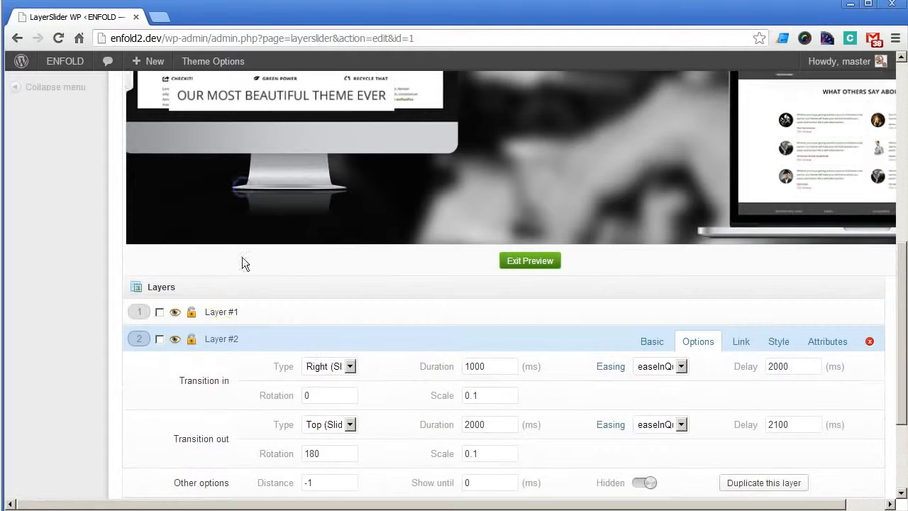
left_click(217, 339)
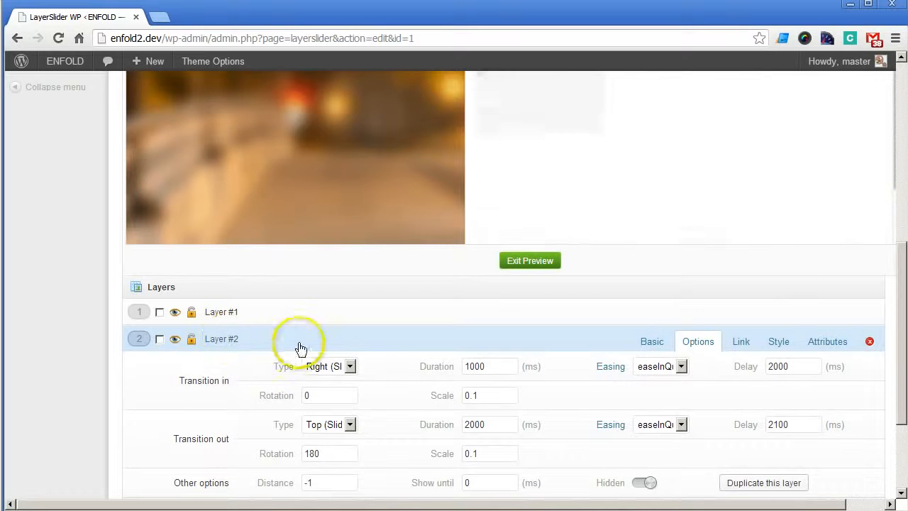
left_click(227, 340)
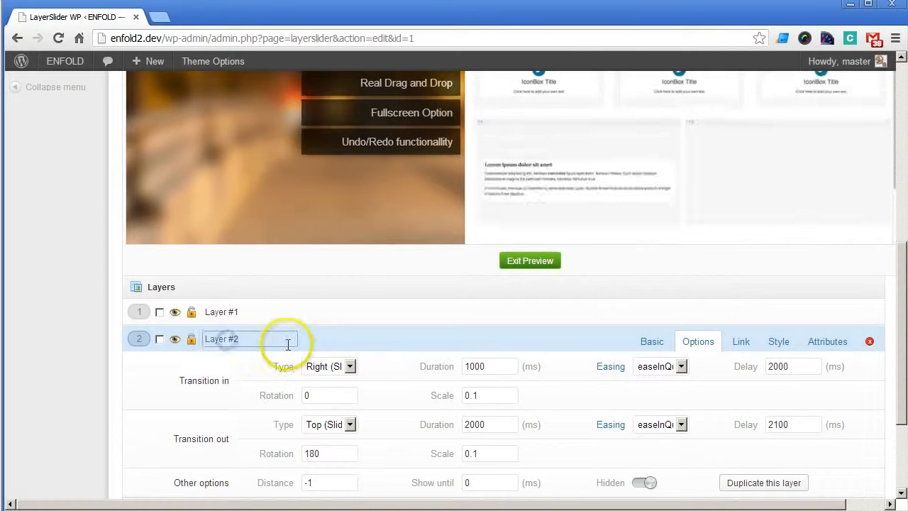
left_click(230, 338)
right_click(230, 338)
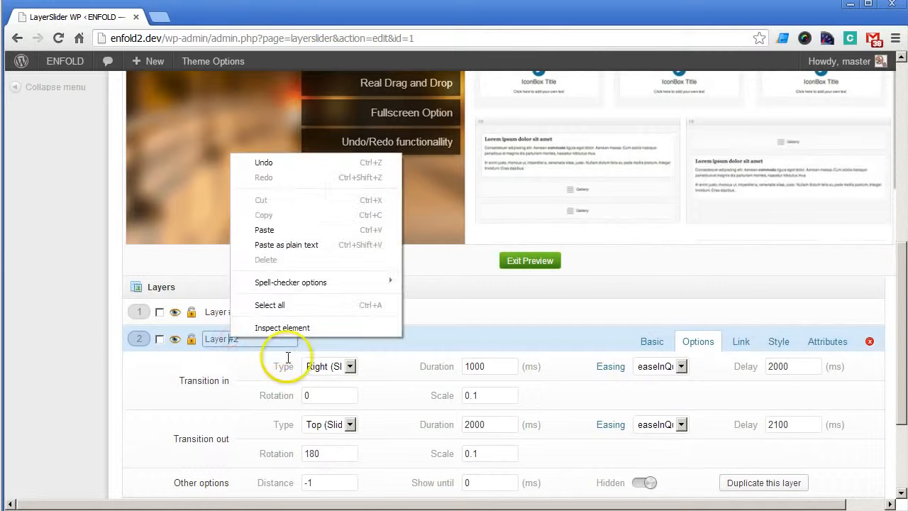
key("Escape")
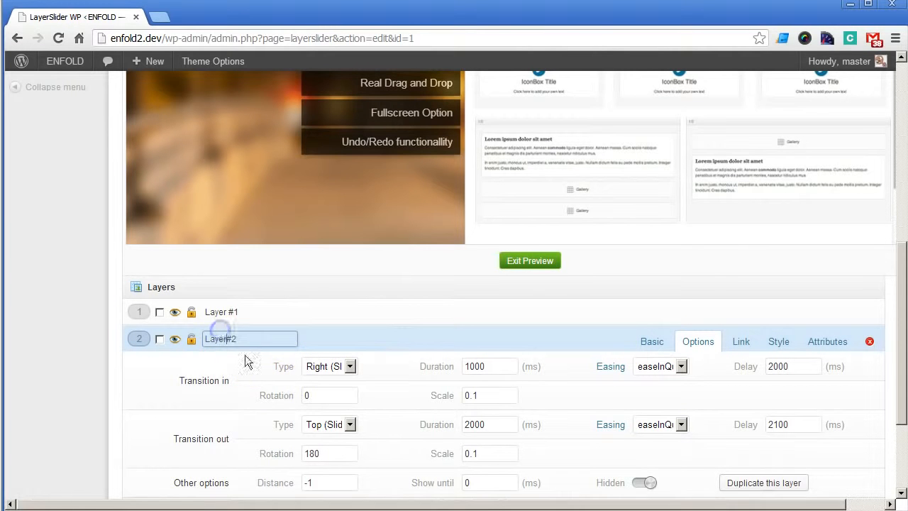
key("BackSpace")
key("BackSpace")
key("BackSpace")
key("BackSpace")
key("BackSpace")
key("BackSpace")
key("BackSpace")
type("cdffgv")
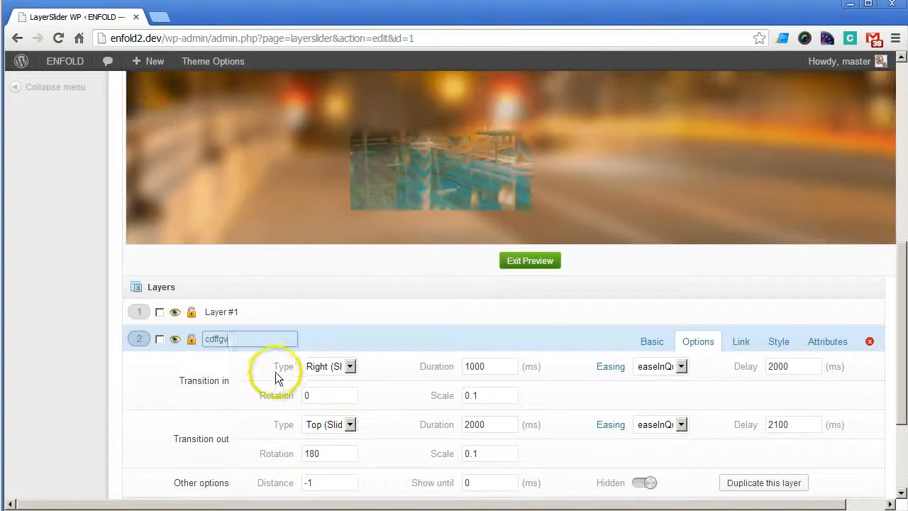
left_click(342, 273)
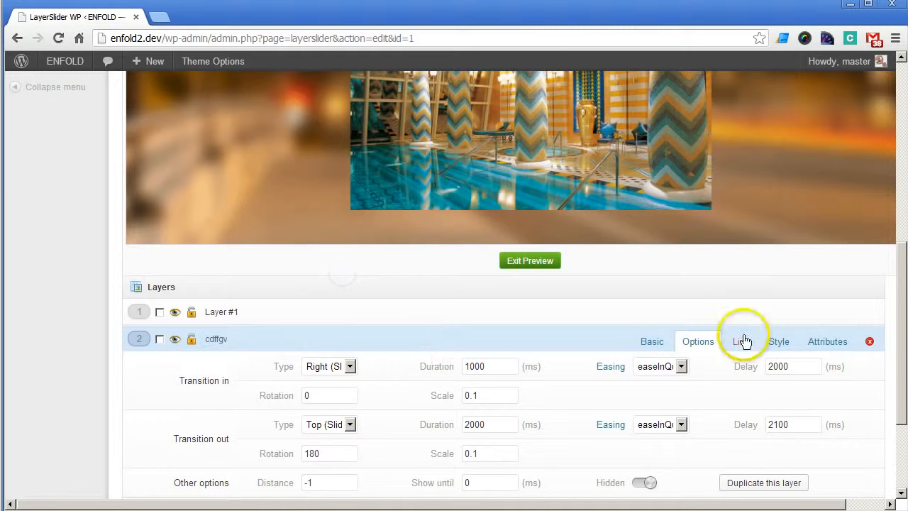
Step: Set the font size of the second layer (cdffgv) to 23px in its style settings
left_click(779, 341)
scroll(681, 351, "down", 2)
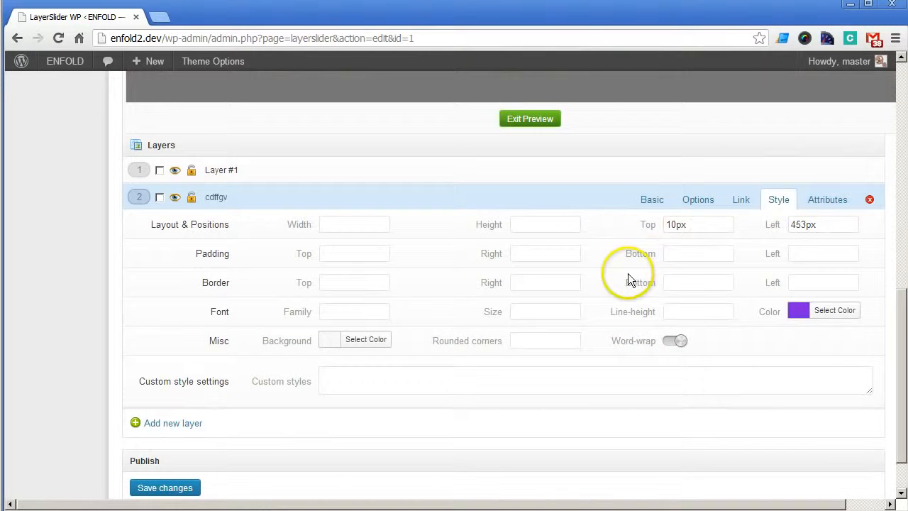
left_click(540, 313)
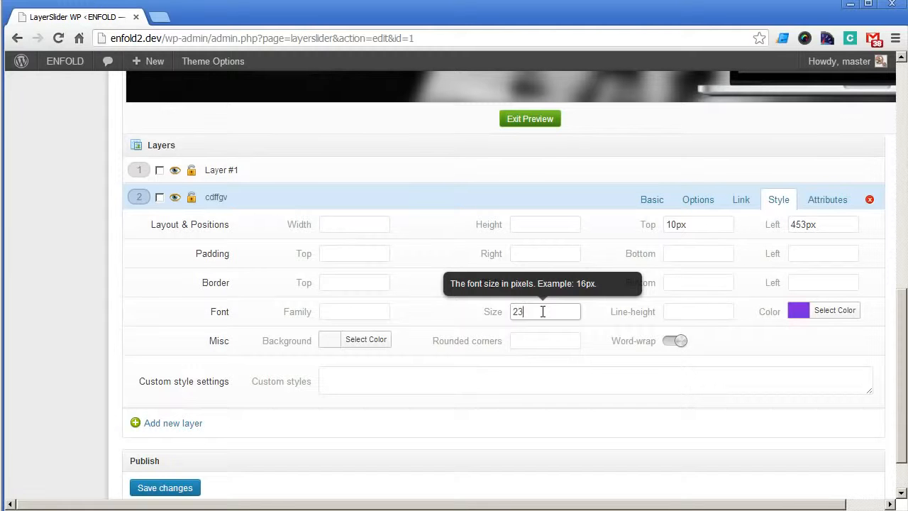
type("23px")
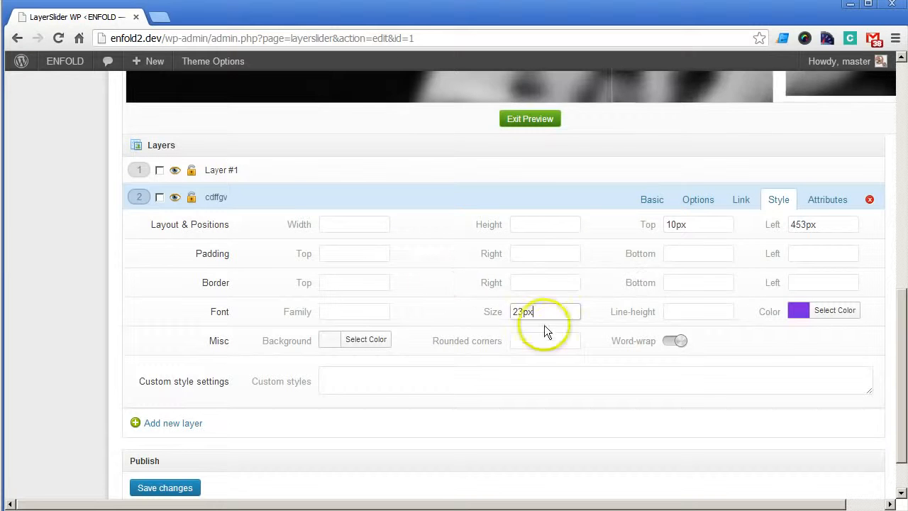
left_click(350, 281)
left_click(265, 293)
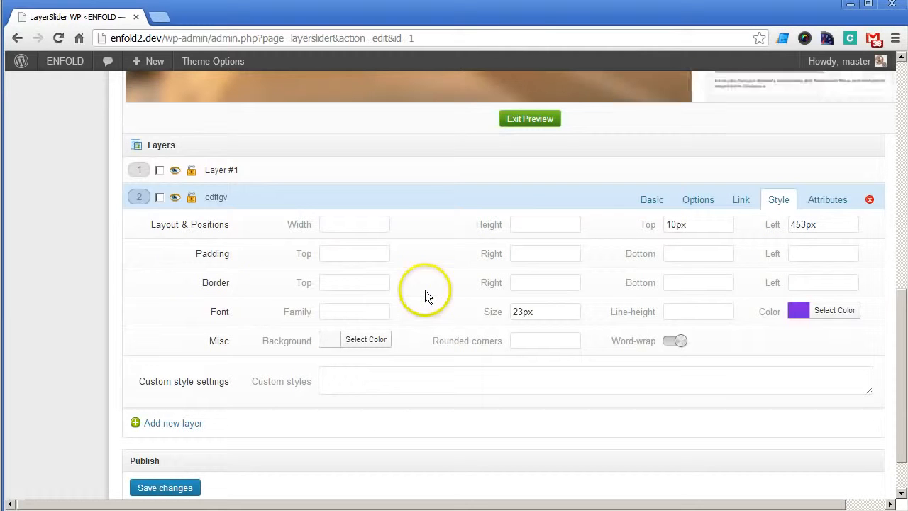
Step: Give the cdffgv layer a top border of 2px solid red
left_click(345, 283)
type("2")
left_click(535, 279)
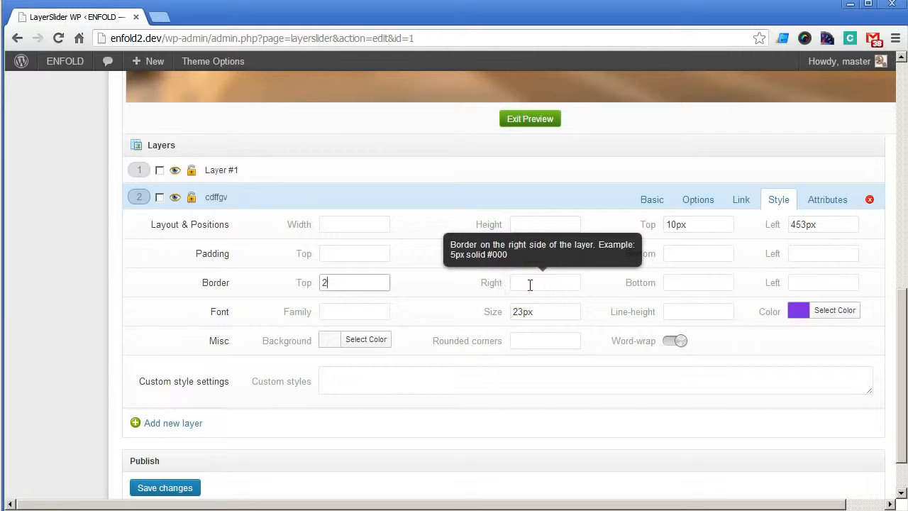
type("px solid red")
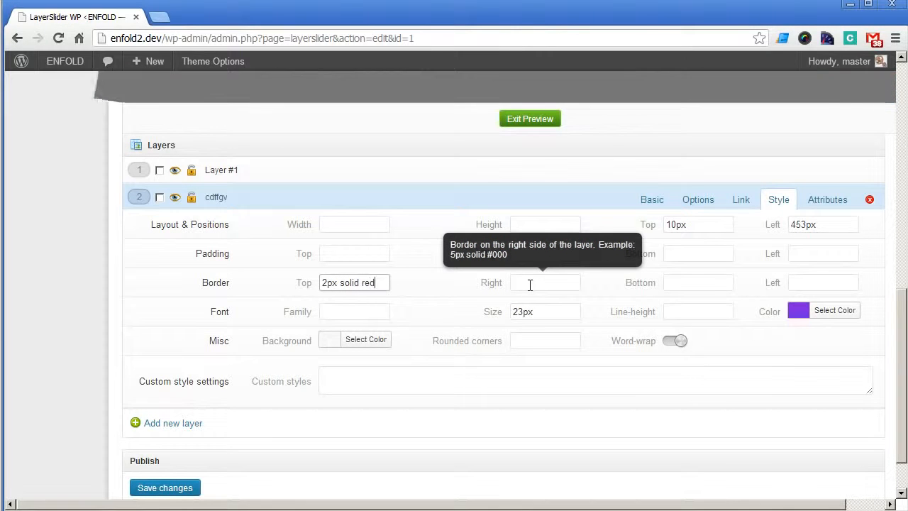
Step: Exit the slider preview and check the heading's styling on the slide canvas
scroll(593, 277, "up", 5)
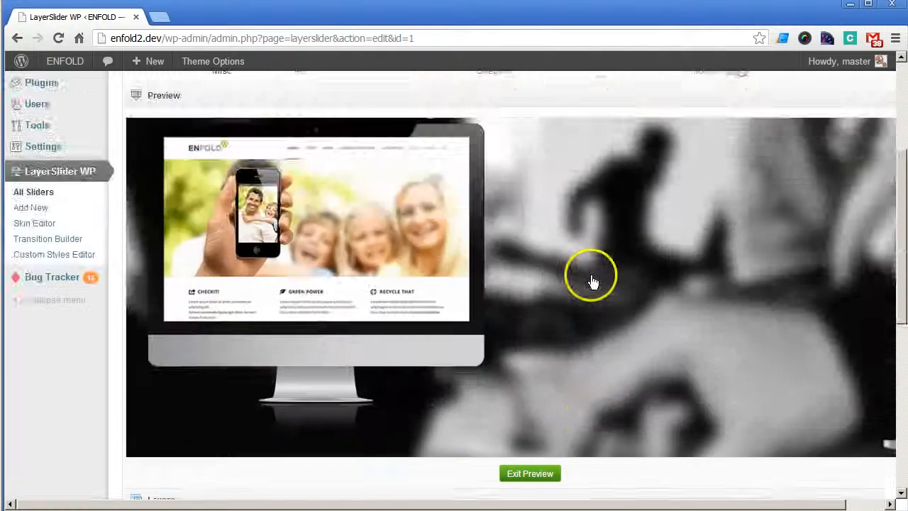
scroll(594, 281, "down", 5)
left_click(537, 105)
scroll(504, 250, "up", 5)
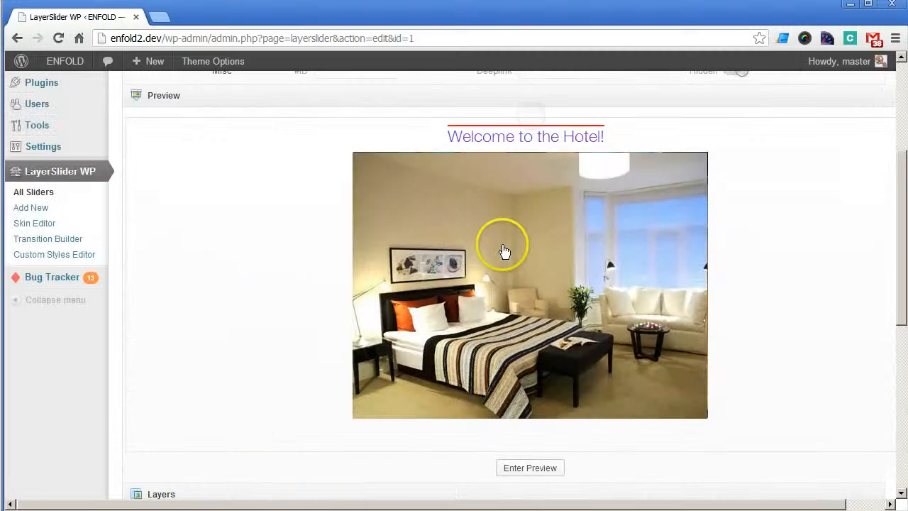
Step: Copy the cdffgv layer's 2px solid red top border value to its bottom border
scroll(506, 122, "down", 5)
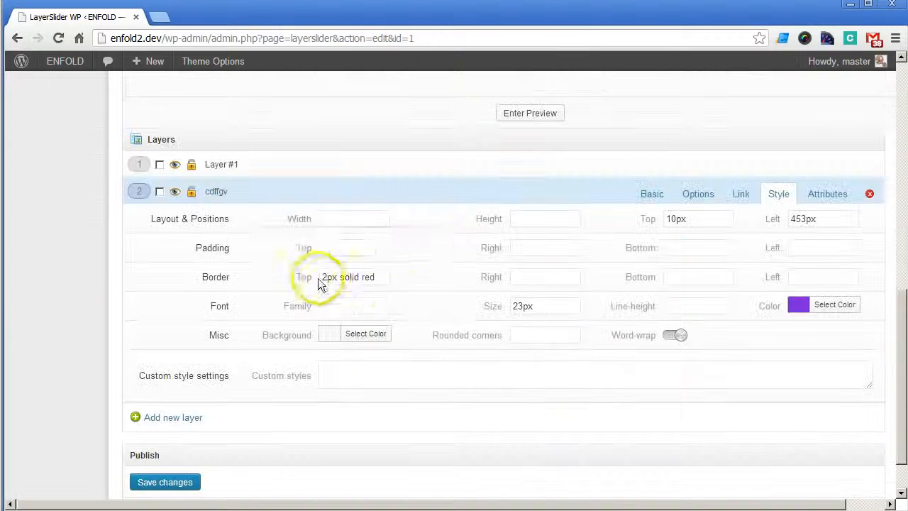
left_click_drag(378, 277, 247, 277)
key("ctrl+c")
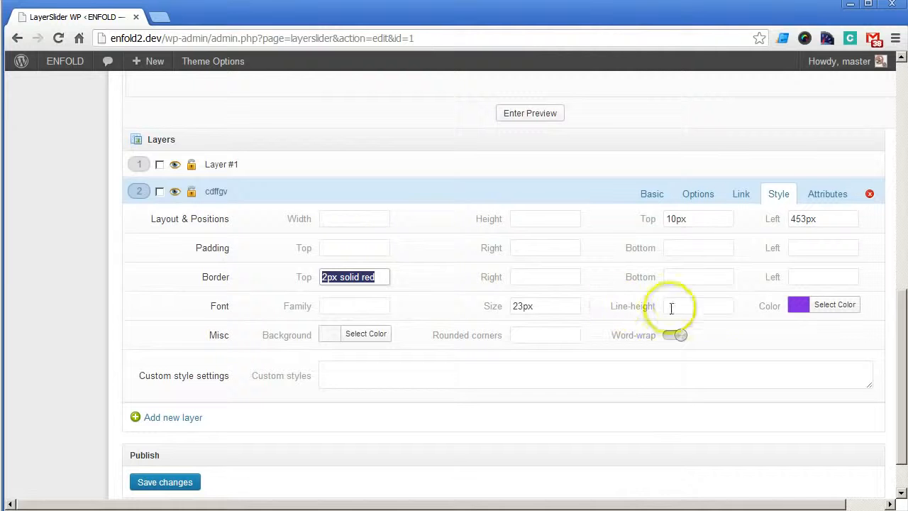
left_click(685, 277)
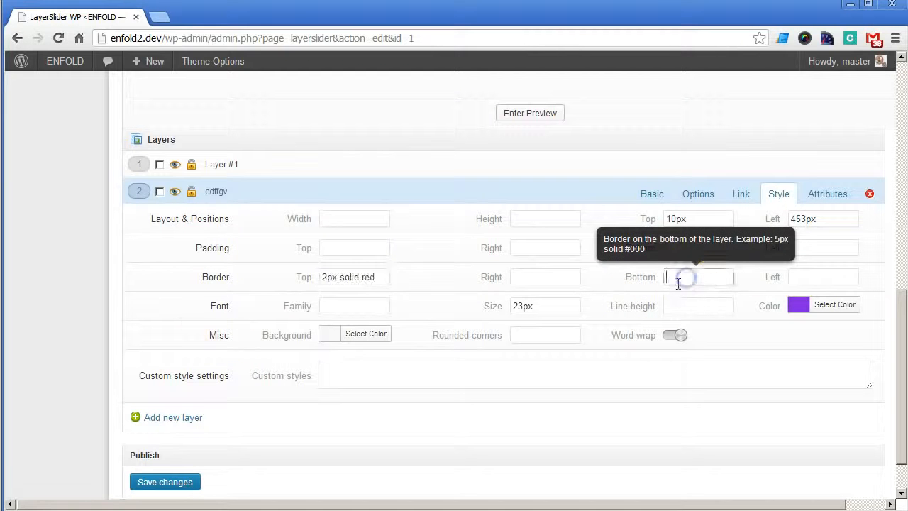
key("ctrl+v")
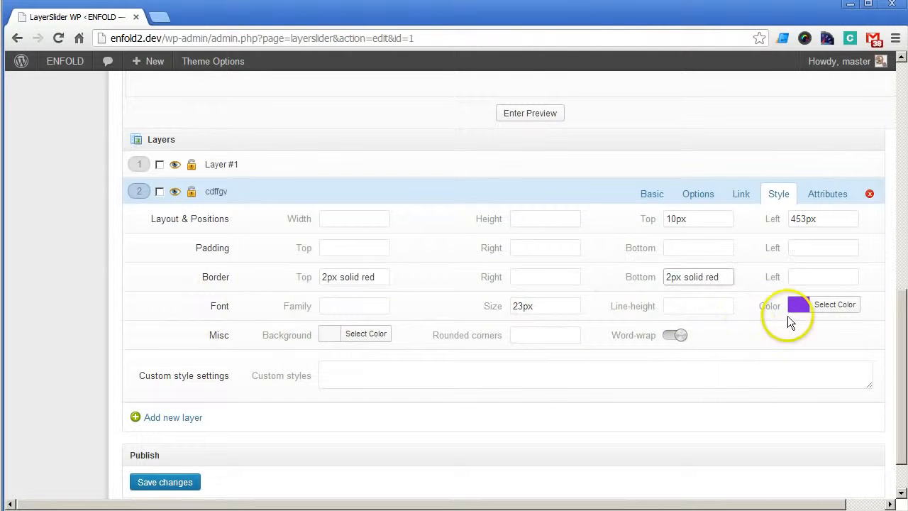
Step: Set the cdffgv layer's font line-height to 23px
left_click(694, 301)
type("23p")
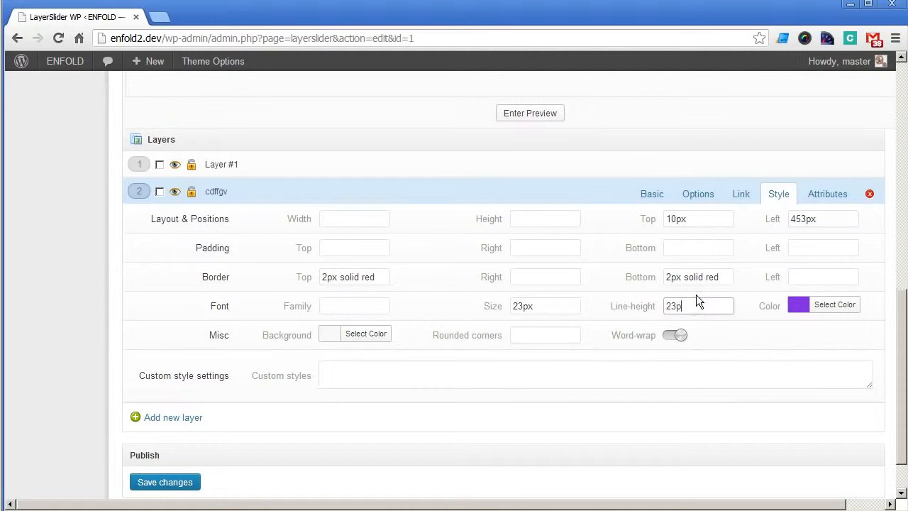
type("x")
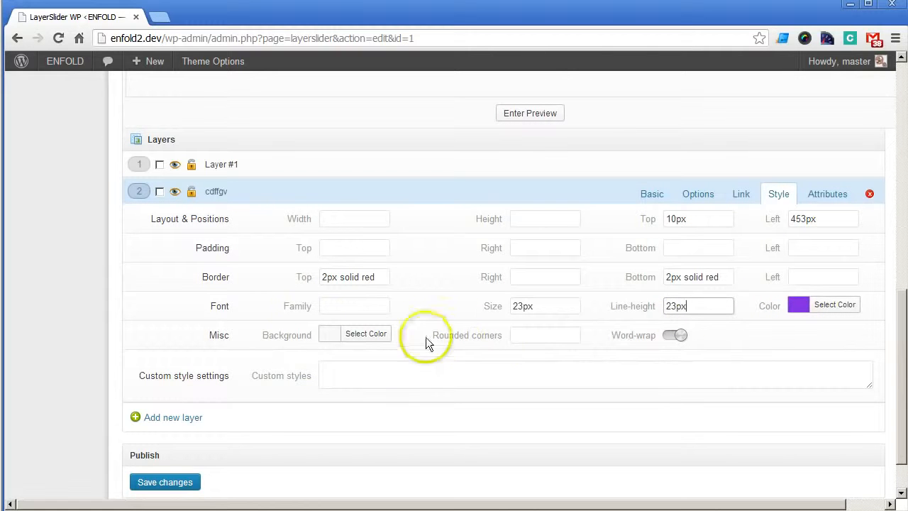
Step: Give the cdffgv layer 10px rounded corners and a green #81d742 background
left_click(543, 334)
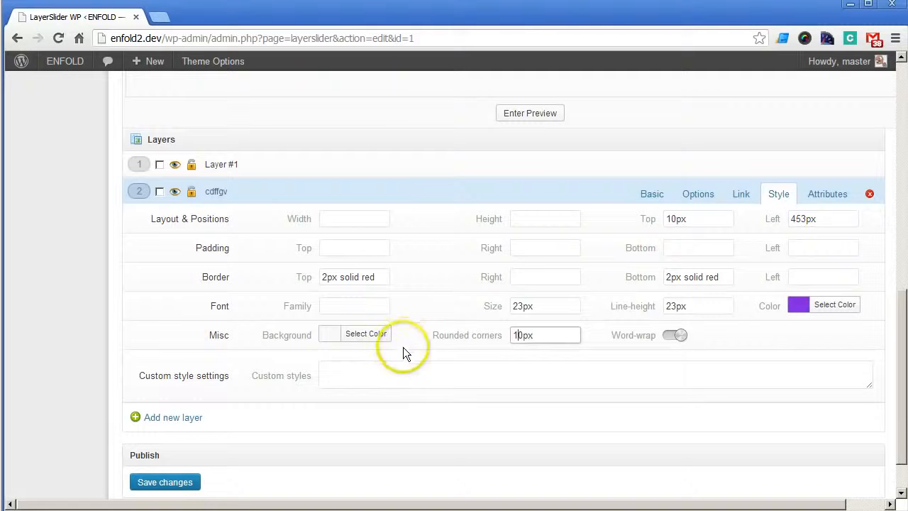
left_click(322, 342)
left_click(331, 275)
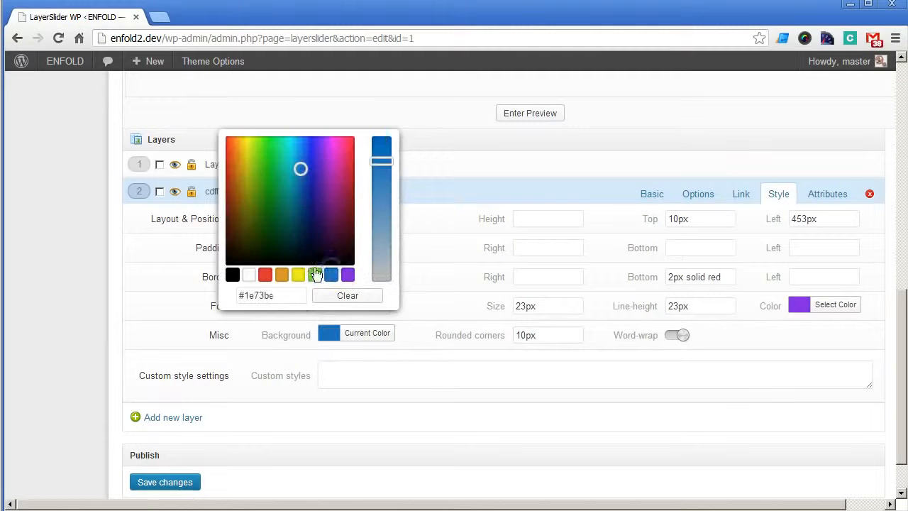
left_click(314, 274)
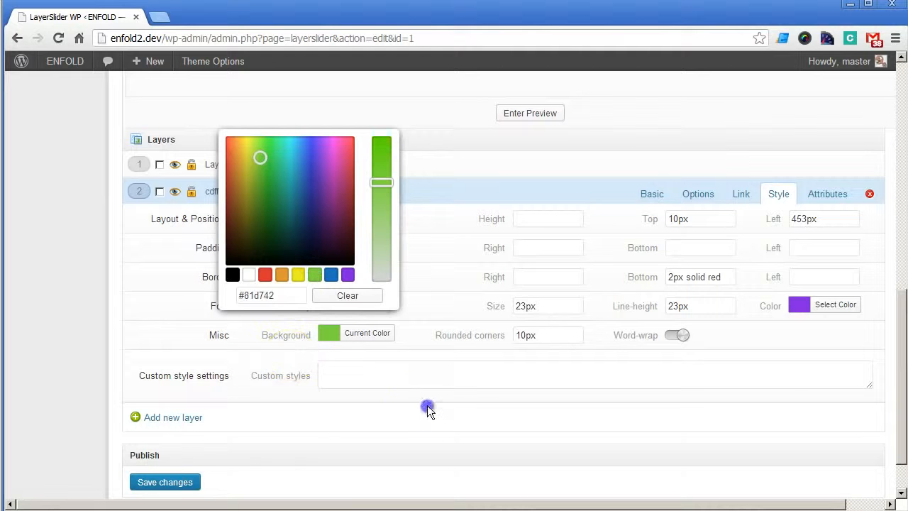
Step: Move the "Welcome to the Hotel!" heading down onto the middle of the bedroom photo in the slide preview
scroll(427, 405, "up", 8)
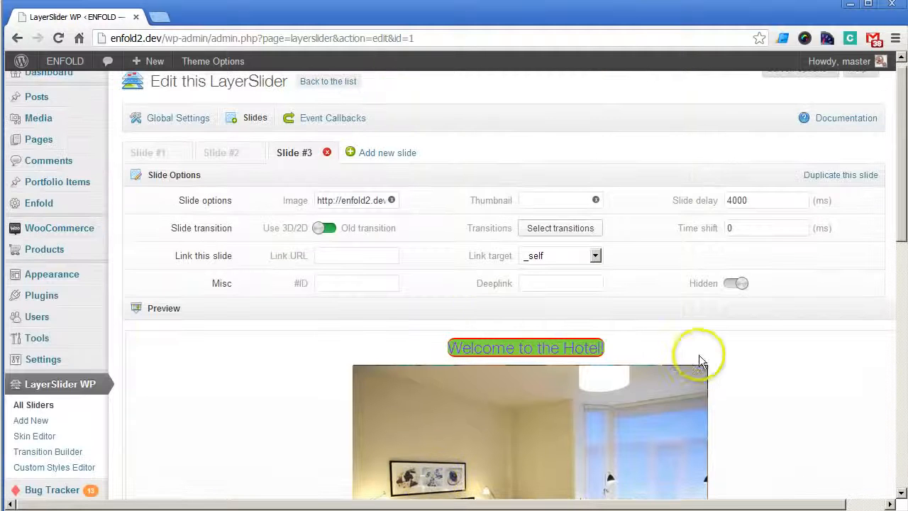
scroll(604, 294, "down", 2)
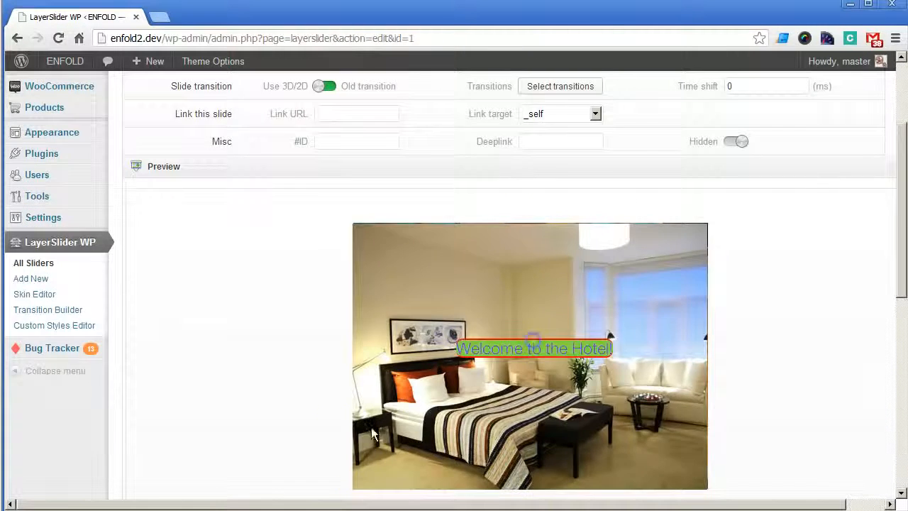
scroll(371, 427, "up", 2)
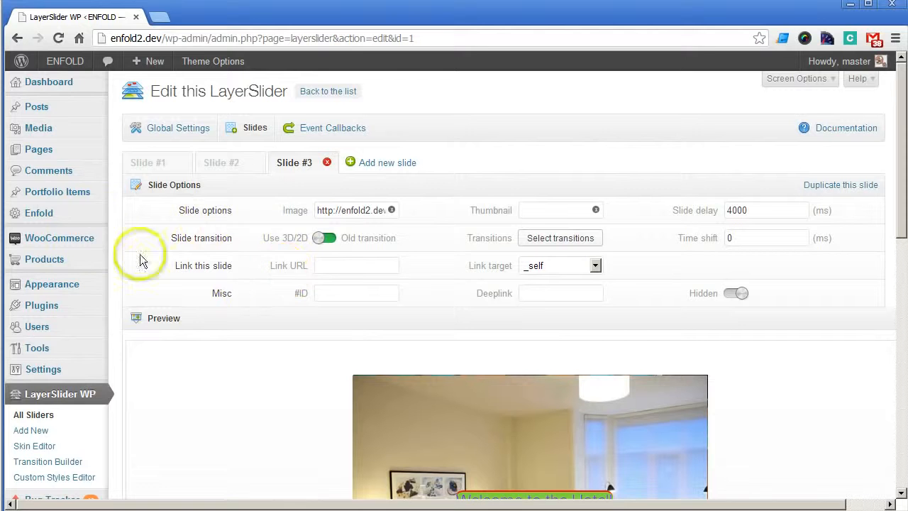
Step: Create and publish a new untitled page using the Advanced Layout Editor, with its media elements shown
mouse_move(40, 153)
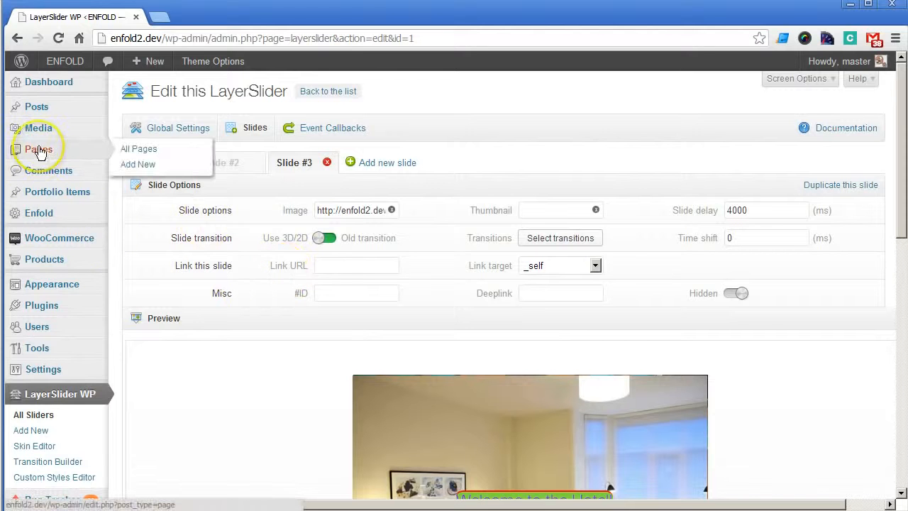
left_click(150, 164)
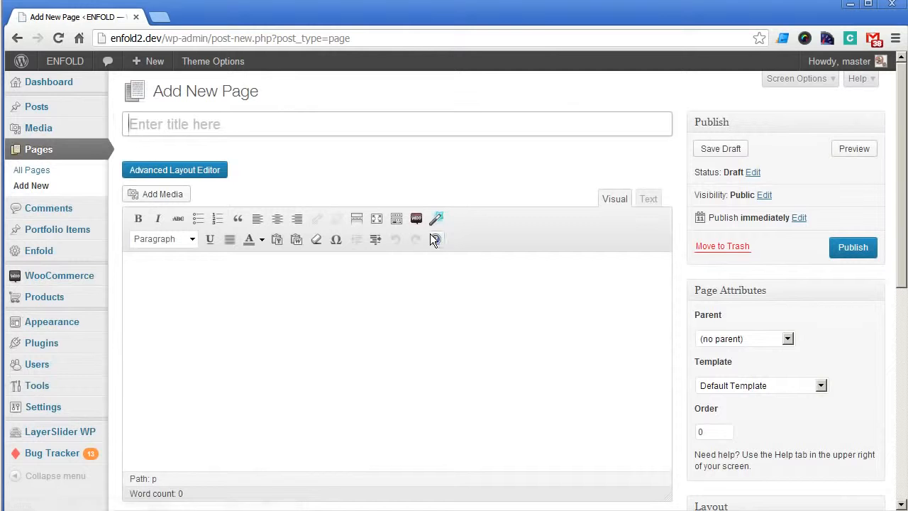
left_click(198, 169)
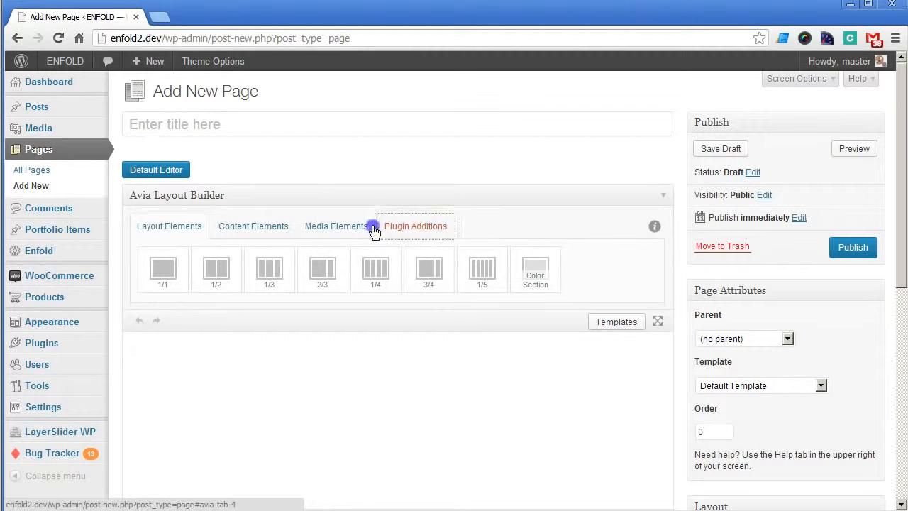
left_click(263, 224)
left_click(314, 224)
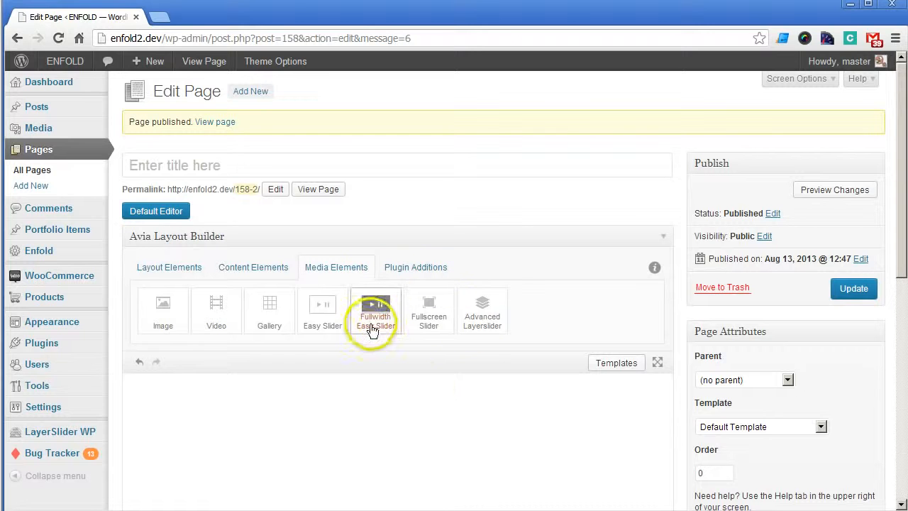
Step: Add an Advanced Layerslider element set to "Enfold - most beautiful theme ever" and update the page
left_click(495, 320)
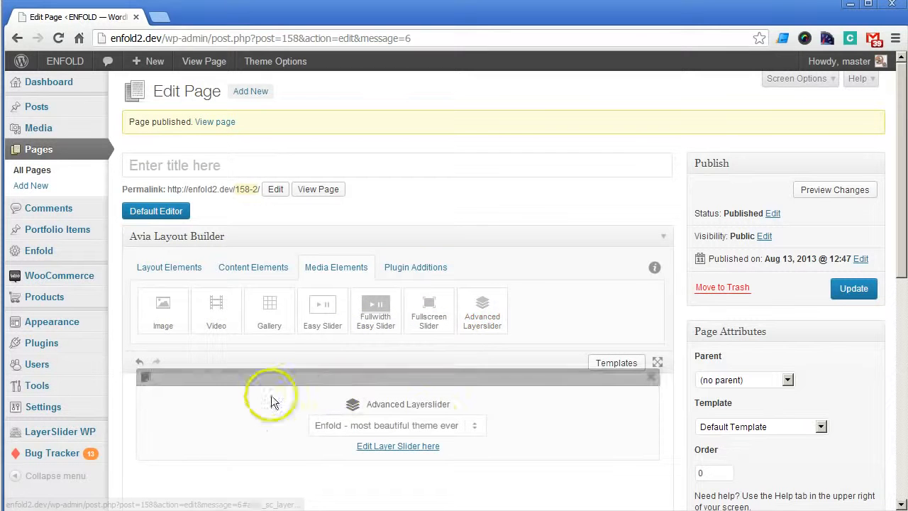
left_click(437, 426)
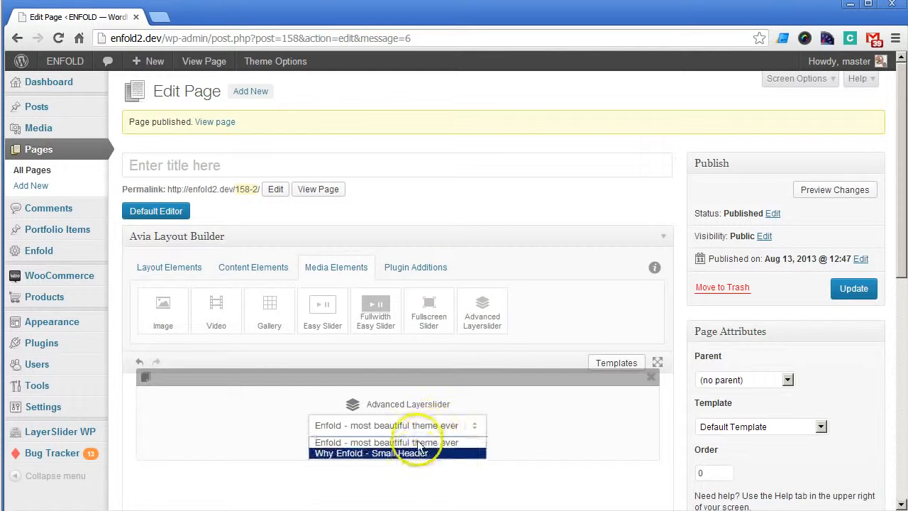
left_click(422, 442)
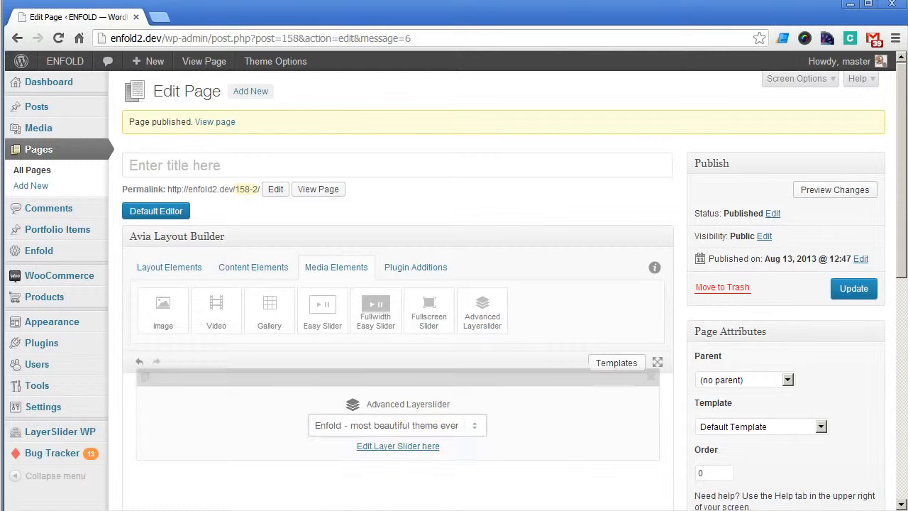
left_click(859, 297)
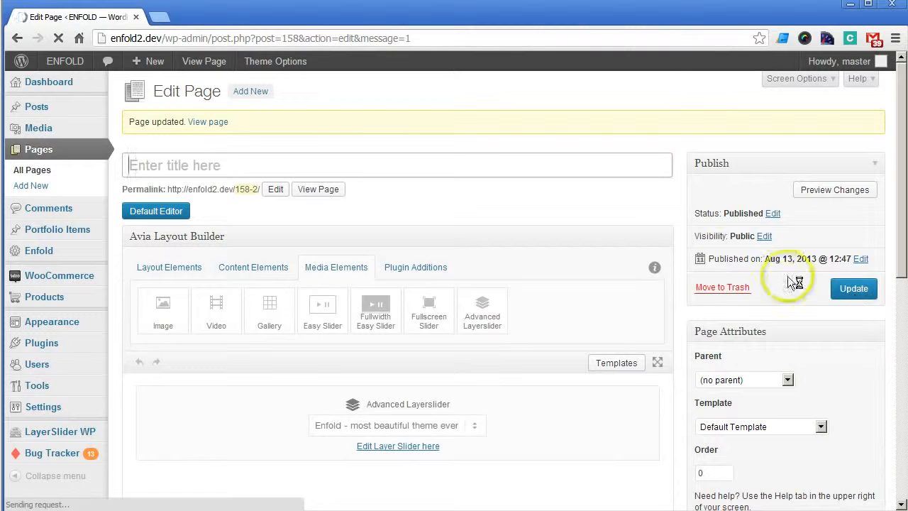
Step: View the published page in a new browser tab, check the slider on it, and return to the page editor
right_click(340, 190)
left_click(355, 199)
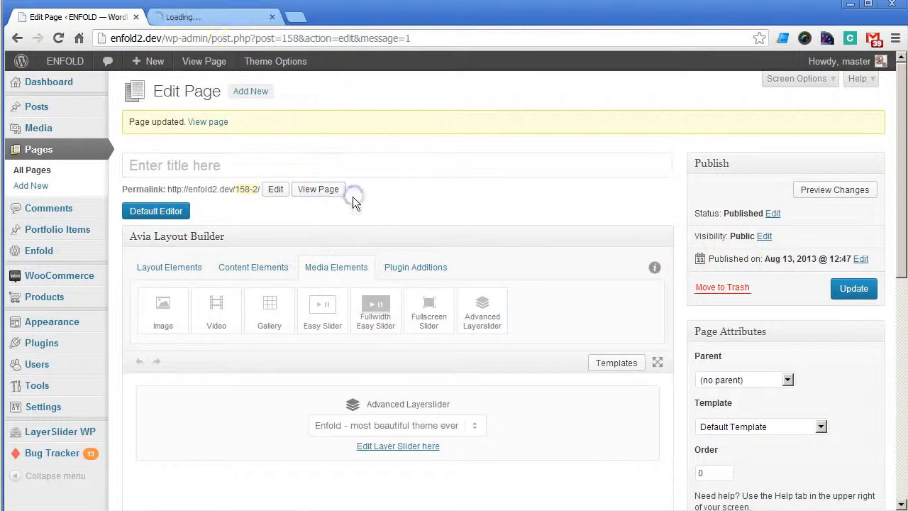
left_click(212, 21)
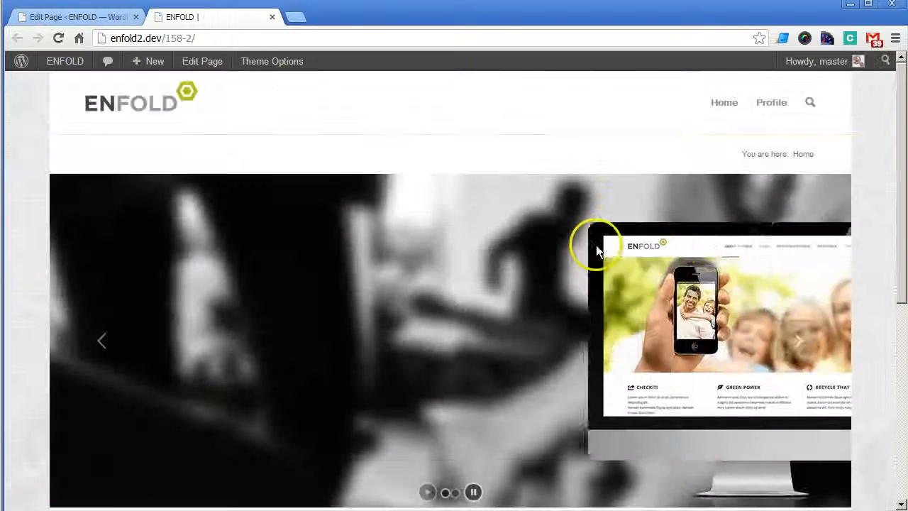
scroll(595, 244, "down", 2)
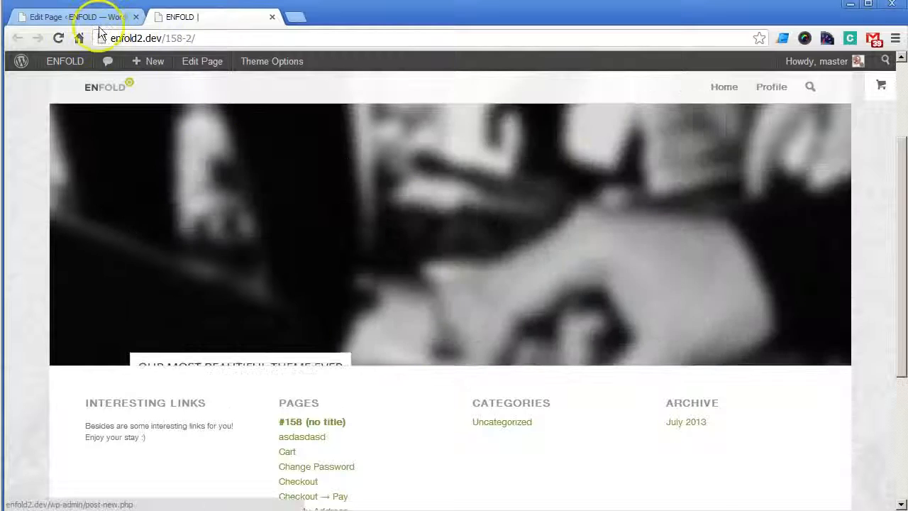
left_click(81, 17)
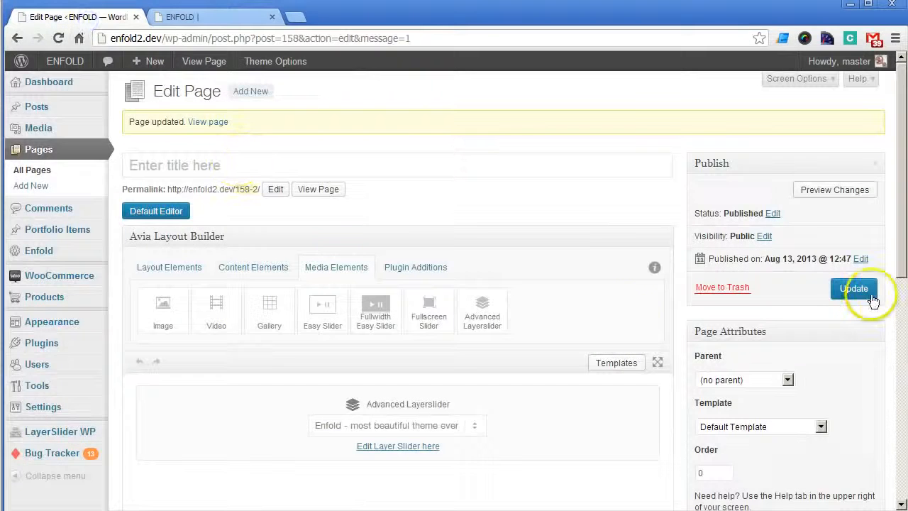